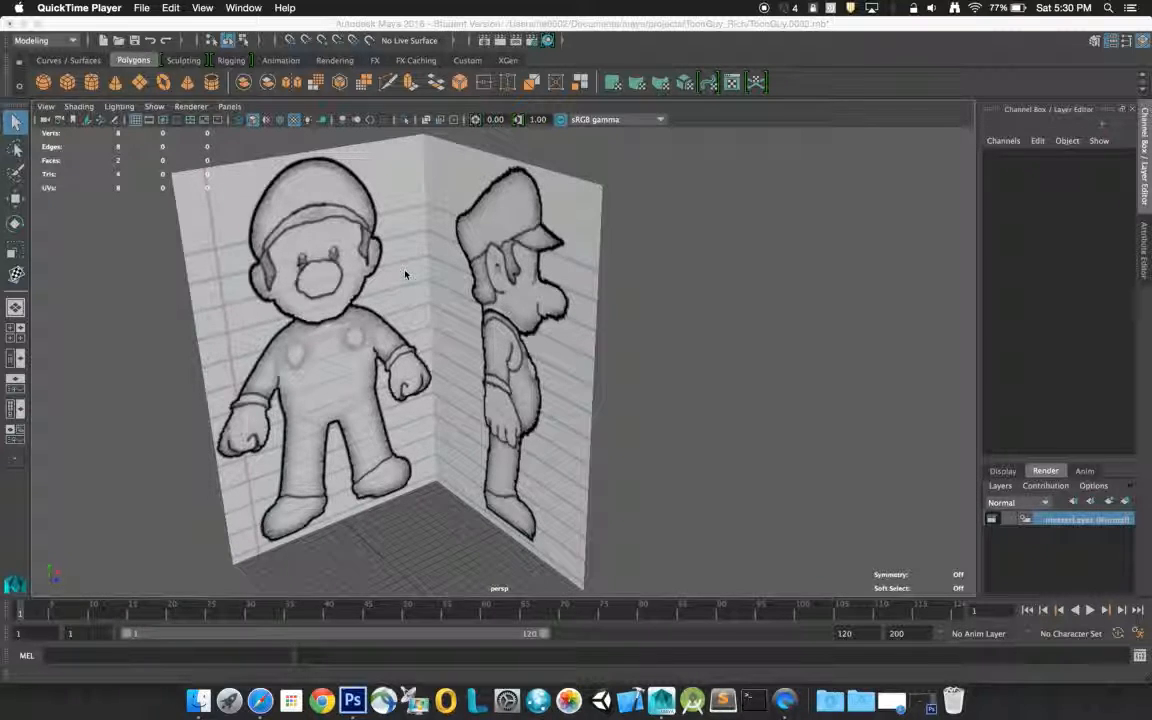
- Start a new scene, discarding the unsaved changes to ToonGuy.0002.mb
left_click_drag(96, 212, 98, 146)
left_click(83, 7)
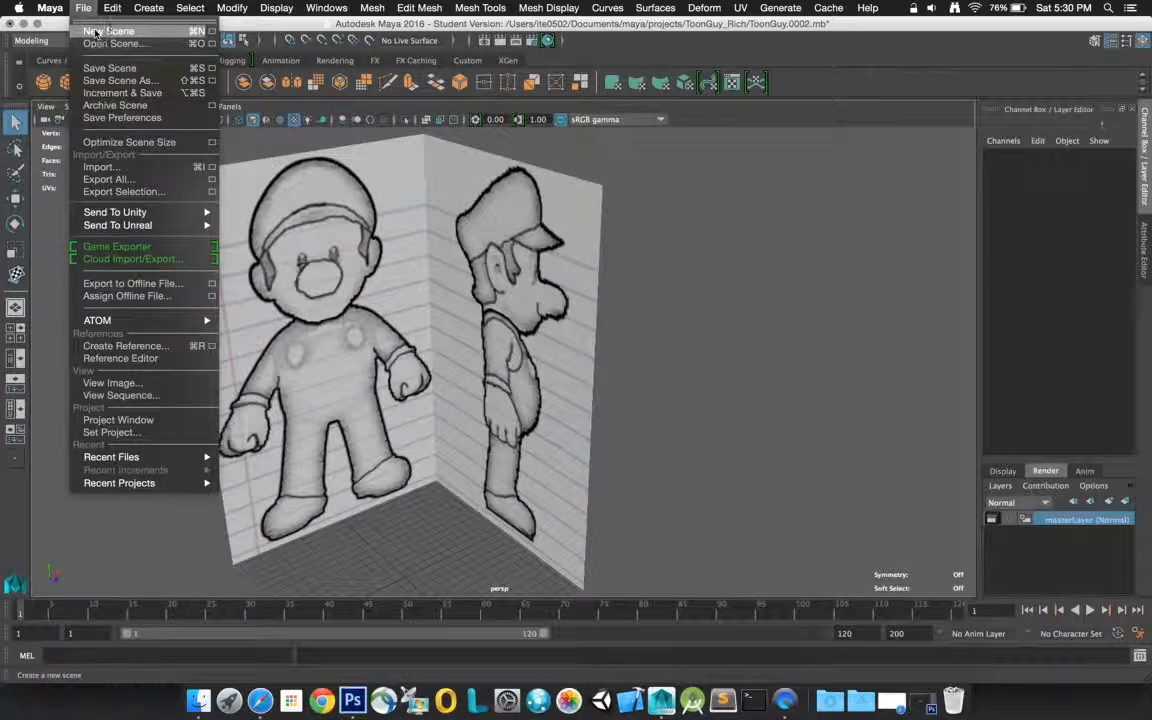
left_click(95, 31)
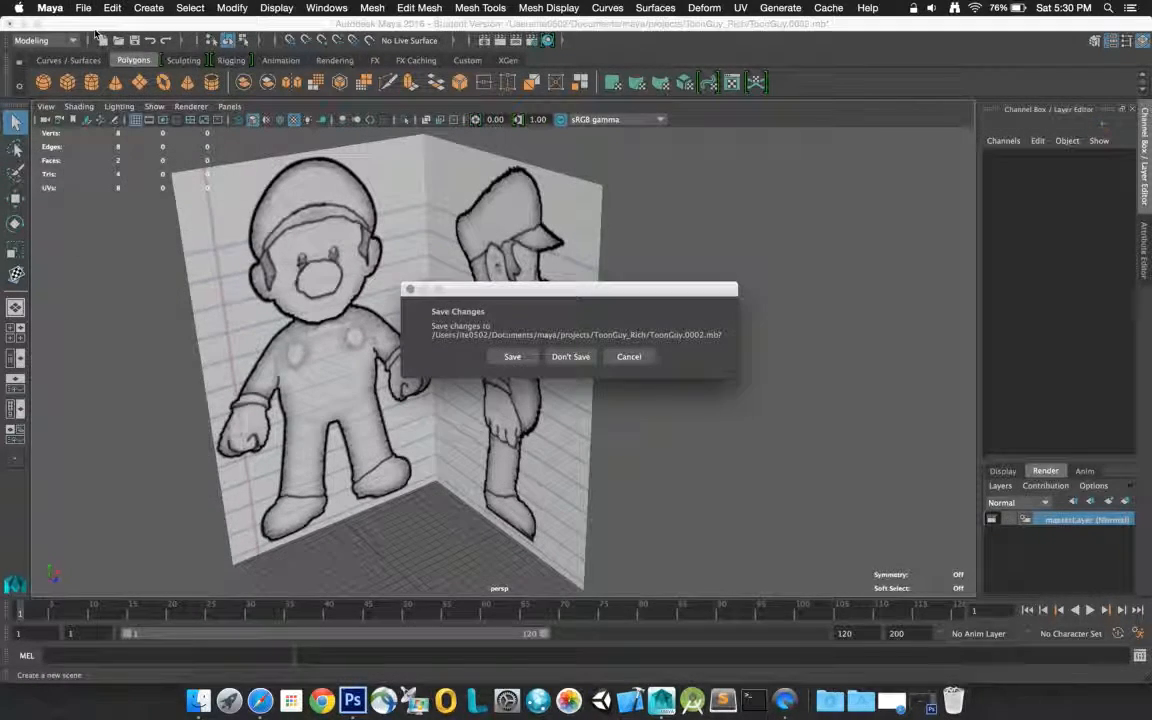
left_click(568, 357)
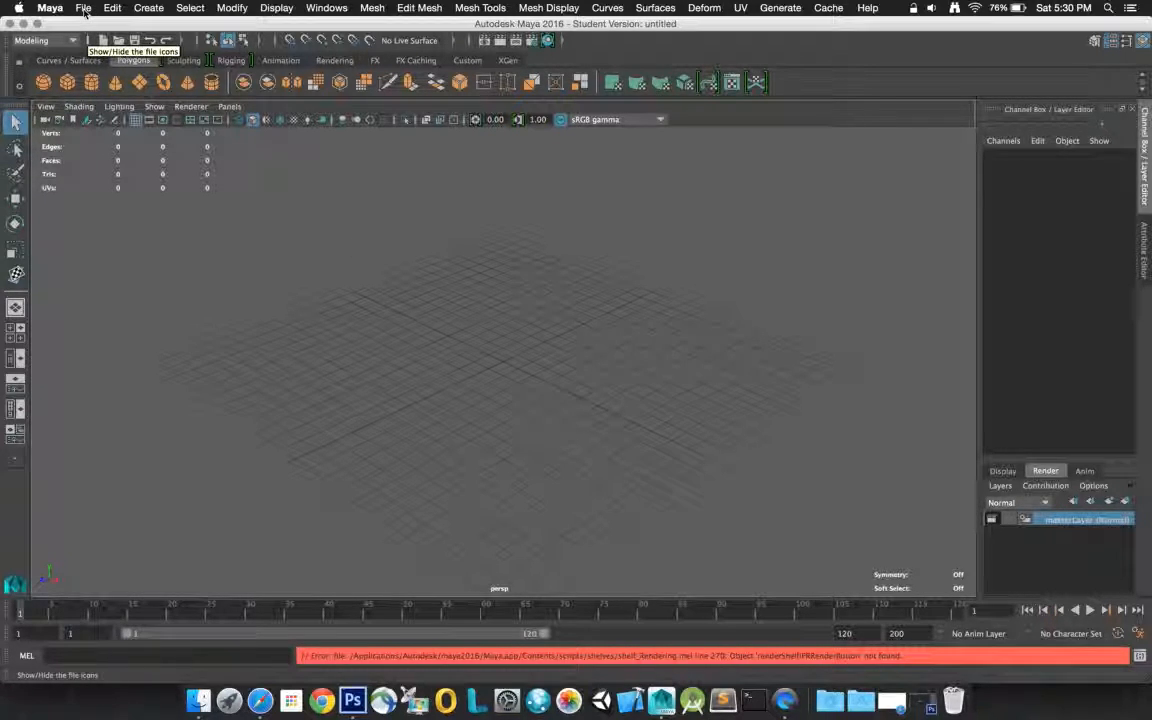
- Reference ToonGuy.0002.mb from the ToonGuy_Rich project root into the empty scene, with the Lock option enabled
left_click(84, 8)
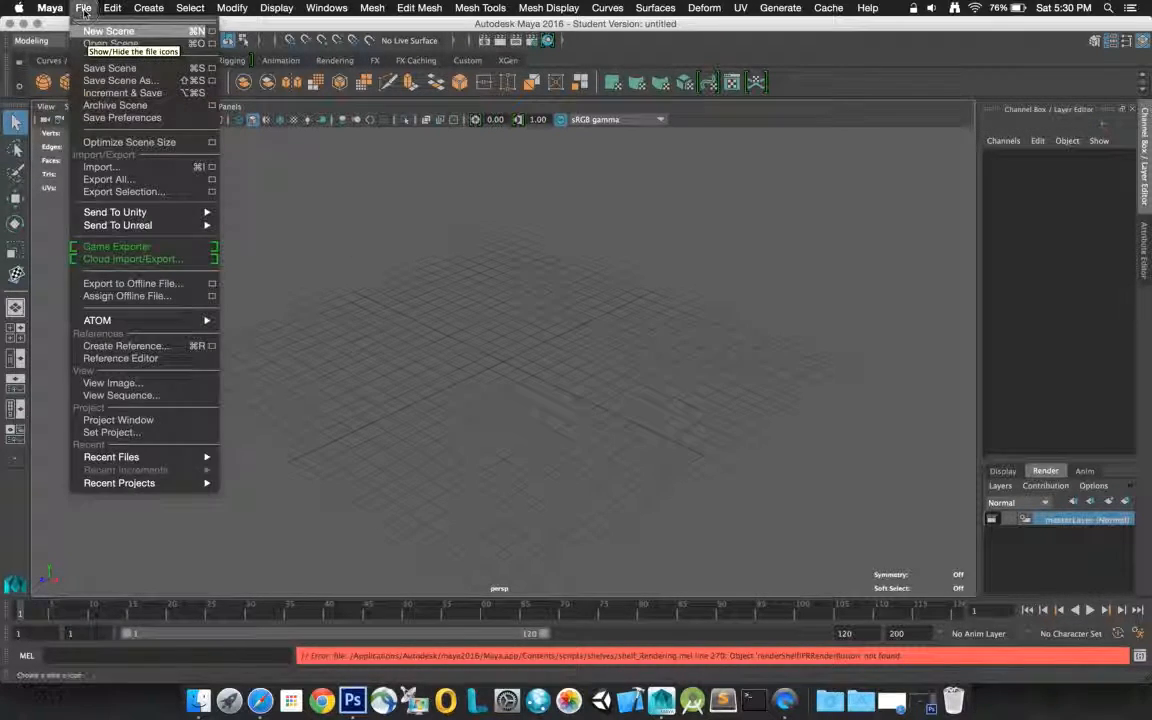
left_click(213, 347)
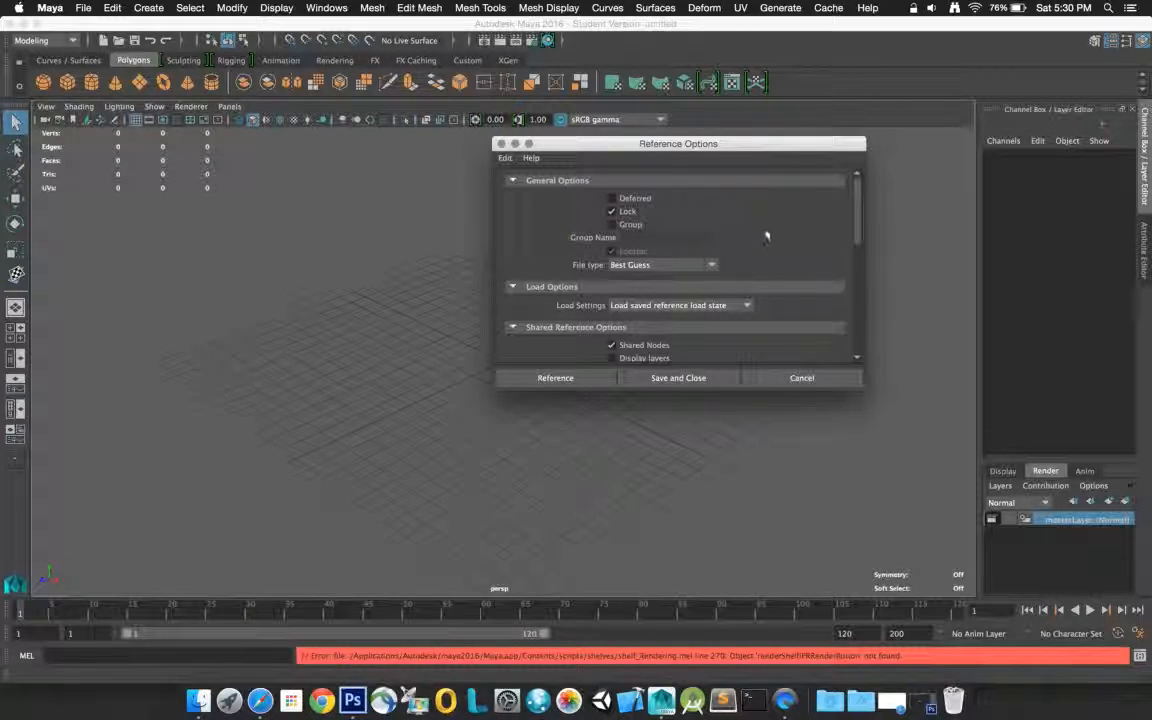
mouse_move(858, 224)
left_mouse_down()
mouse_move(873, 342)
mouse_move(859, 221)
left_mouse_up()
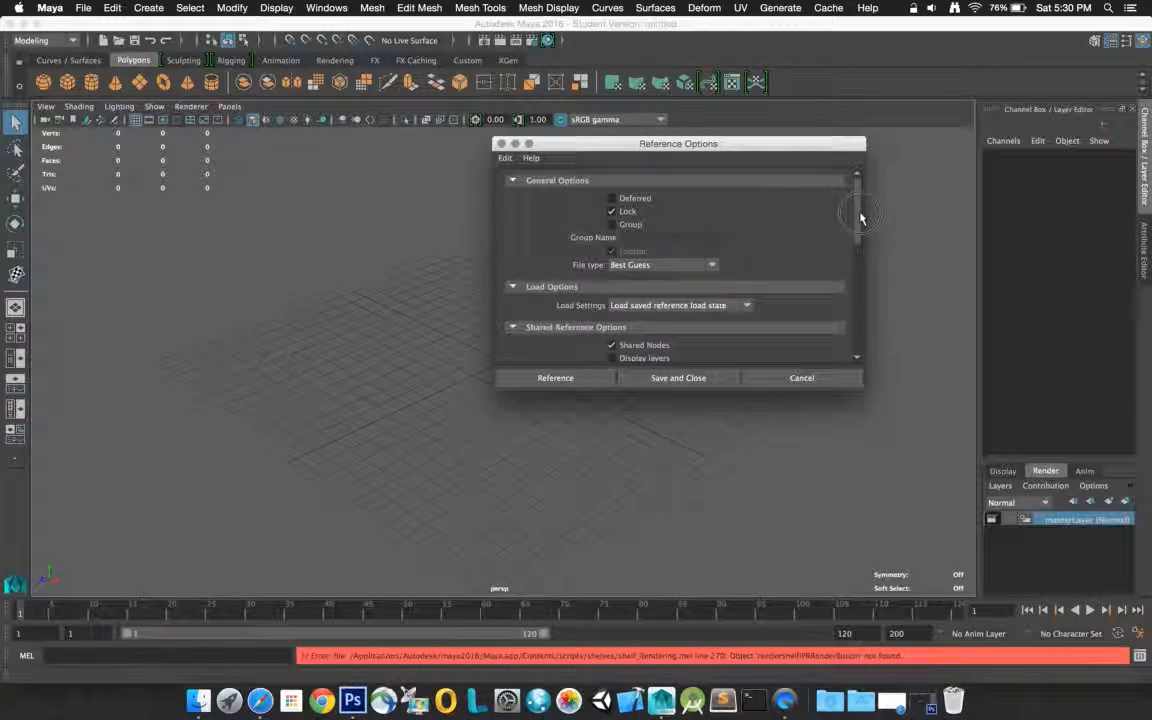
left_click(577, 380)
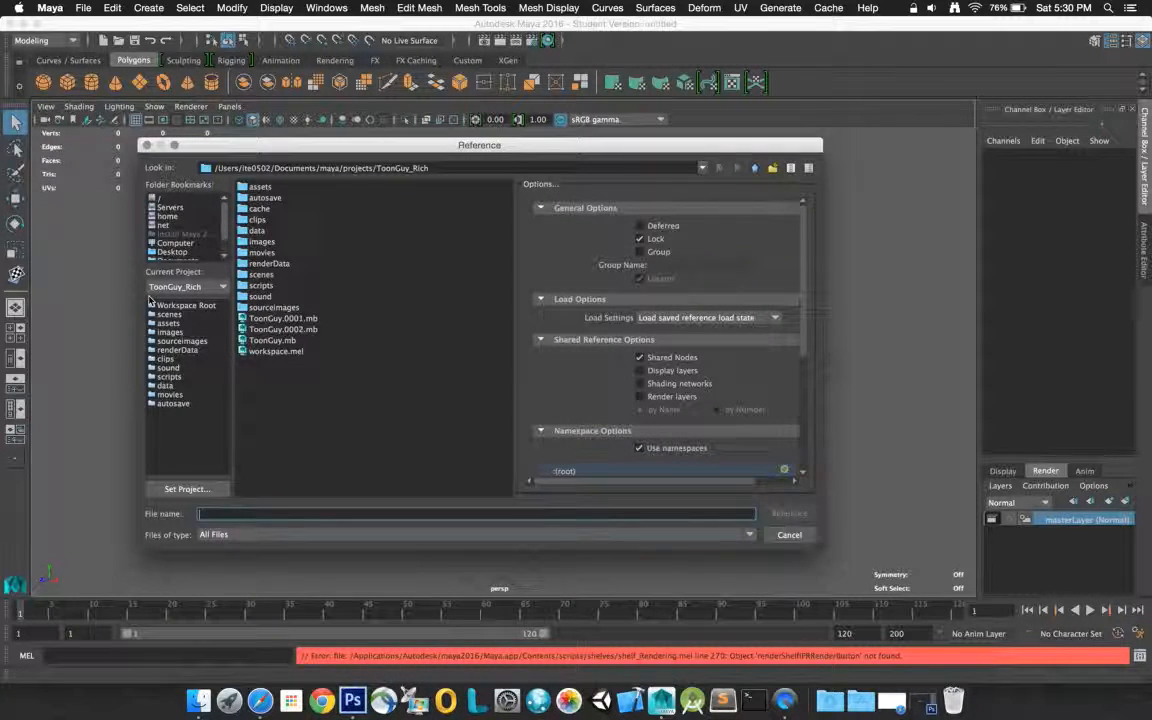
left_click(168, 305)
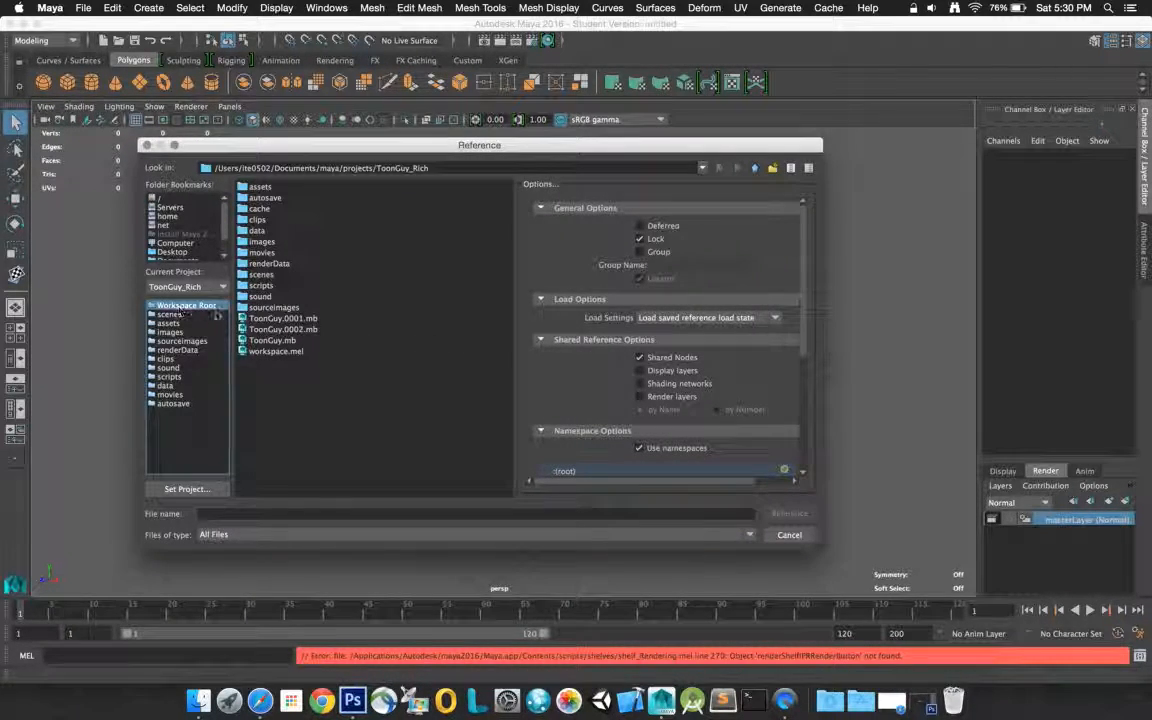
left_click(284, 329)
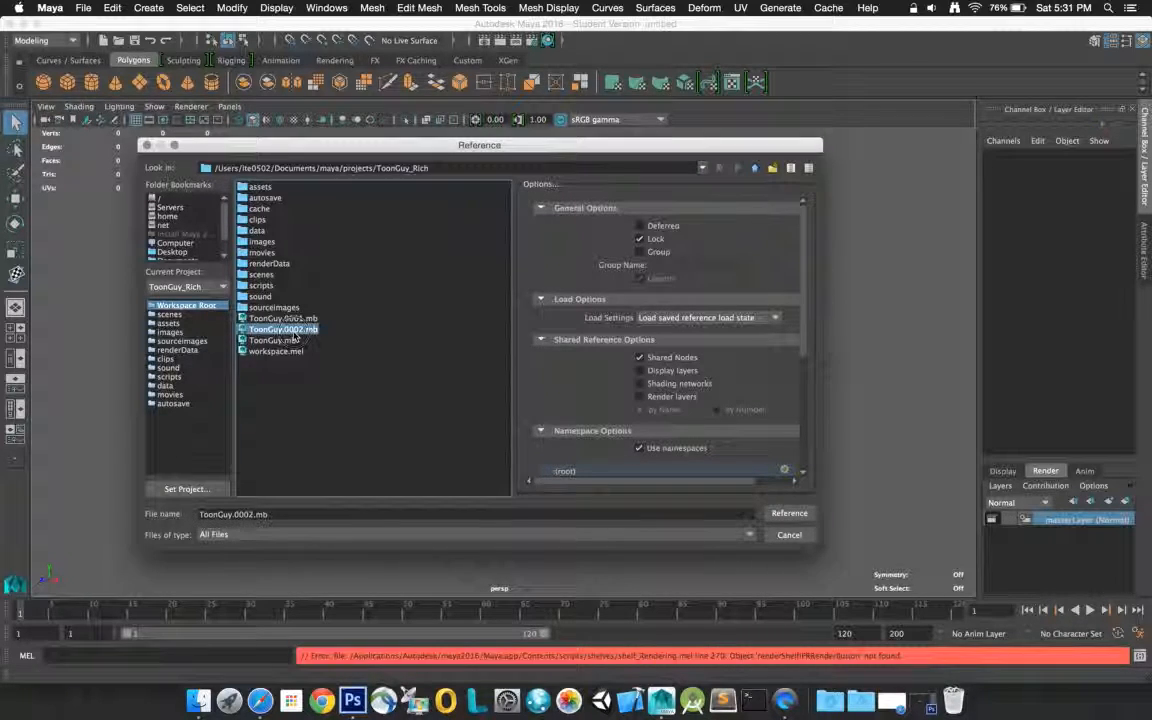
left_click(789, 513)
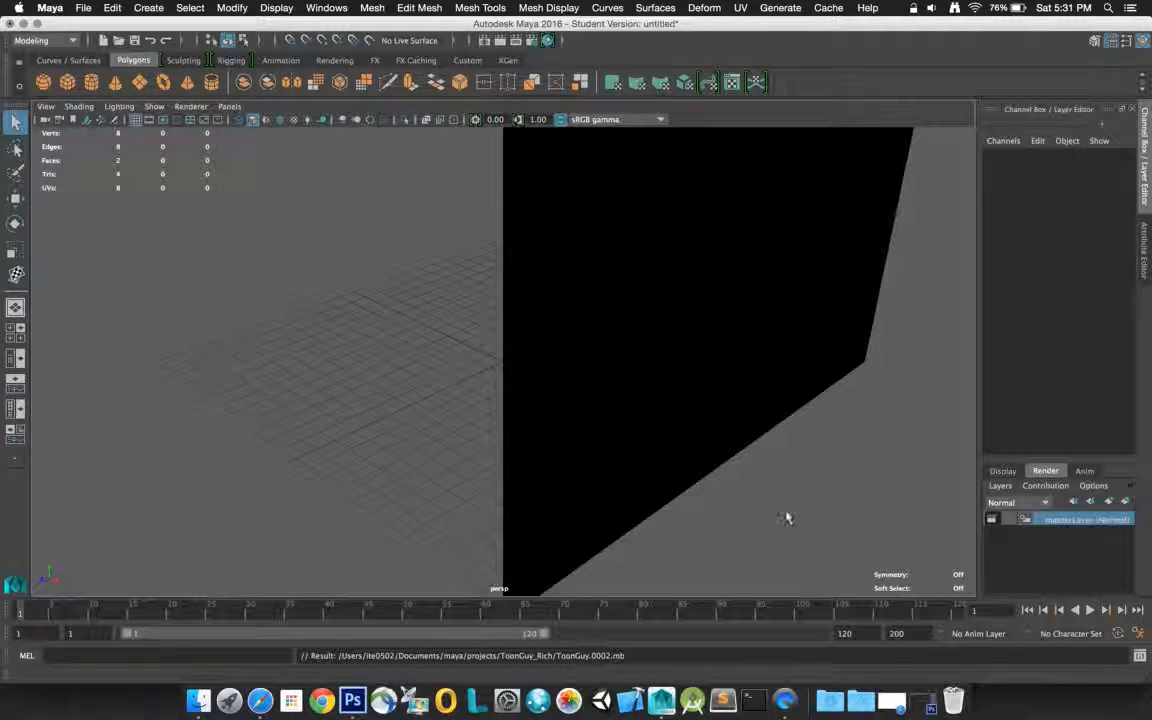
- Frame both referenced planes in the perspective view and turn on textured display for the character sketches
left_click_drag(445, 345, 578, 322, "alt")
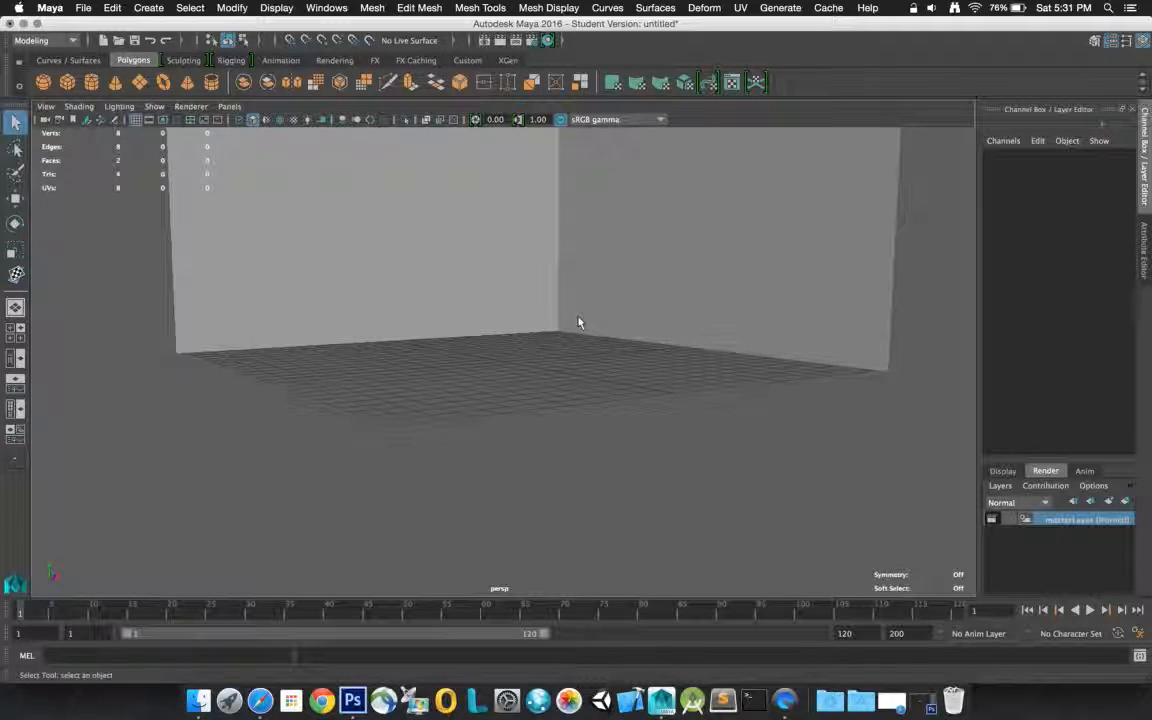
scroll(578, 322, "up", 2)
scroll(578, 322, "down", 2)
key("a")
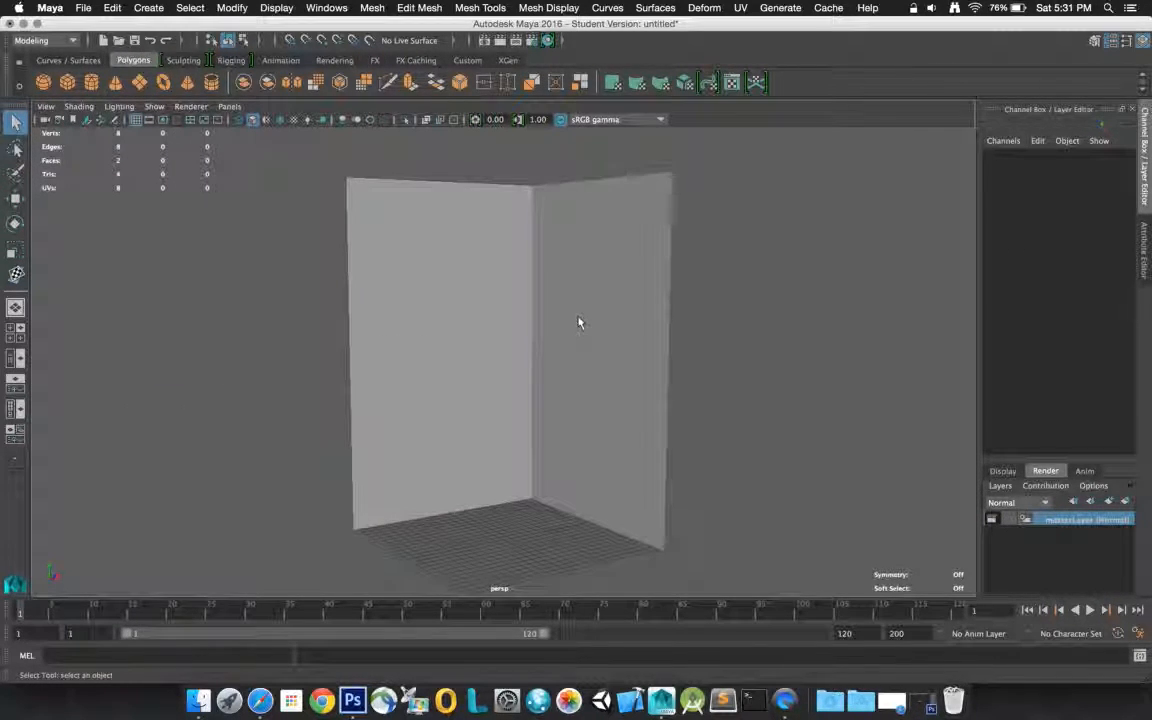
key("6")
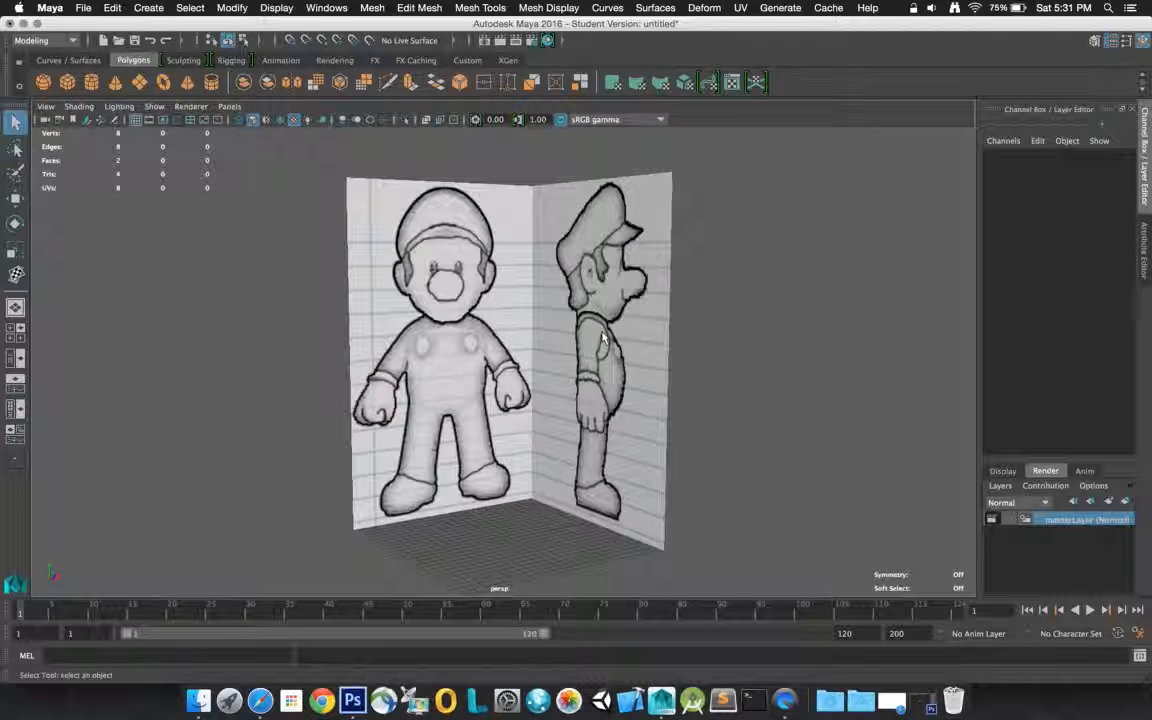
- Try to move the referenced front-view image plane with the Move tool
left_click(425, 311)
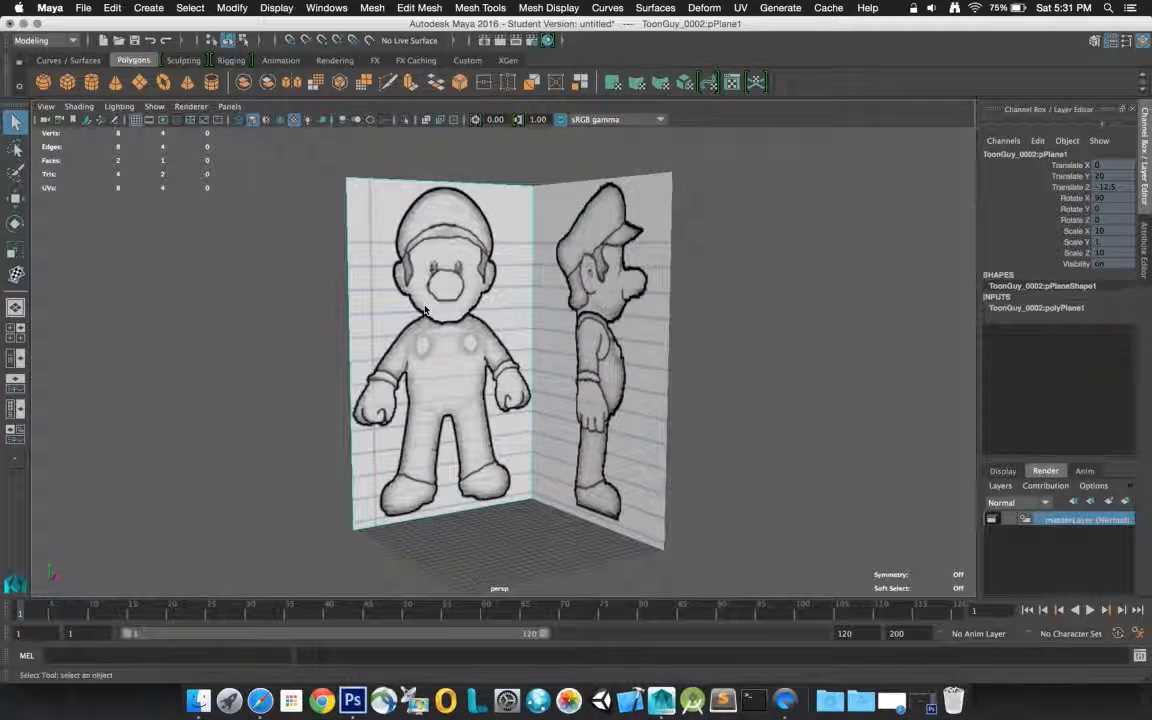
left_click(15, 197)
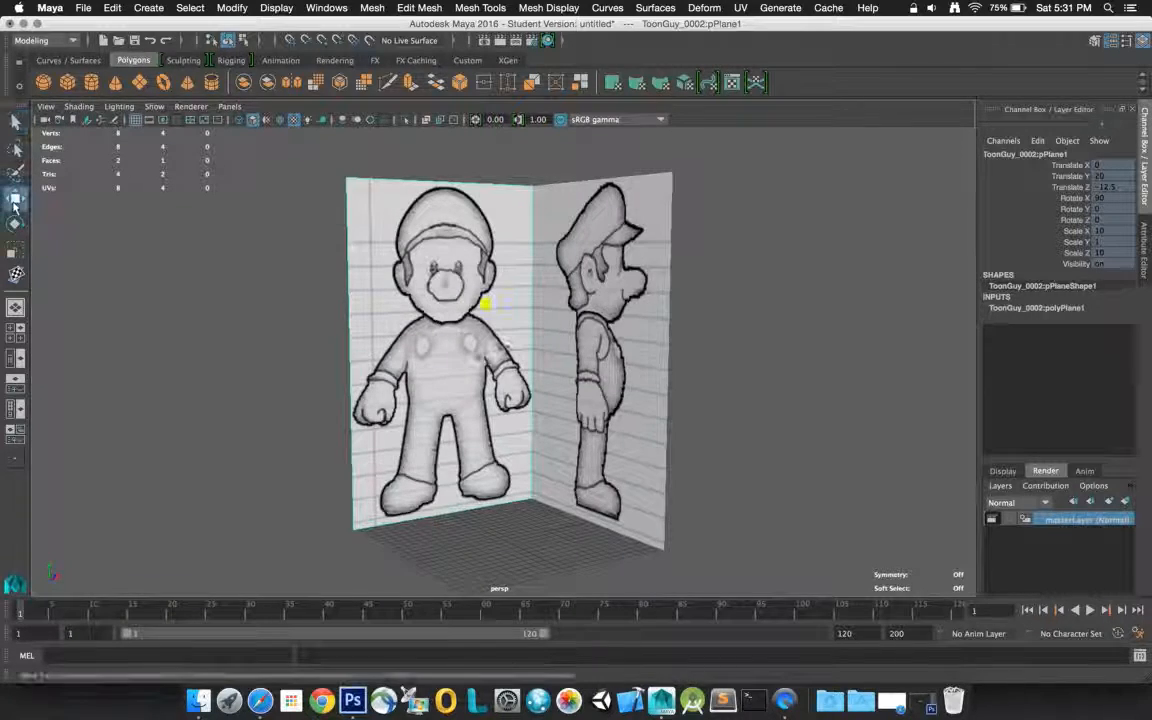
left_click(452, 287)
left_click(454, 339)
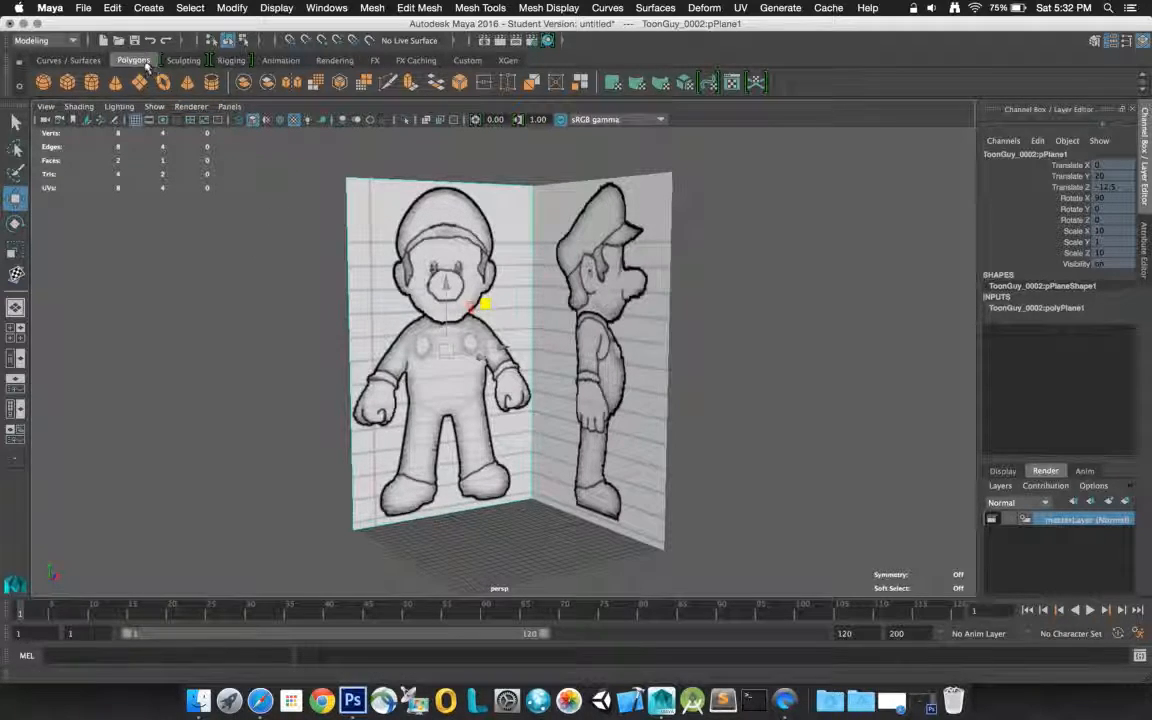
- Save the scene as ToonGuyModel in Maya Binary format in the ToonGuy_Rich project, accepting the student version notice
left_click(83, 8)
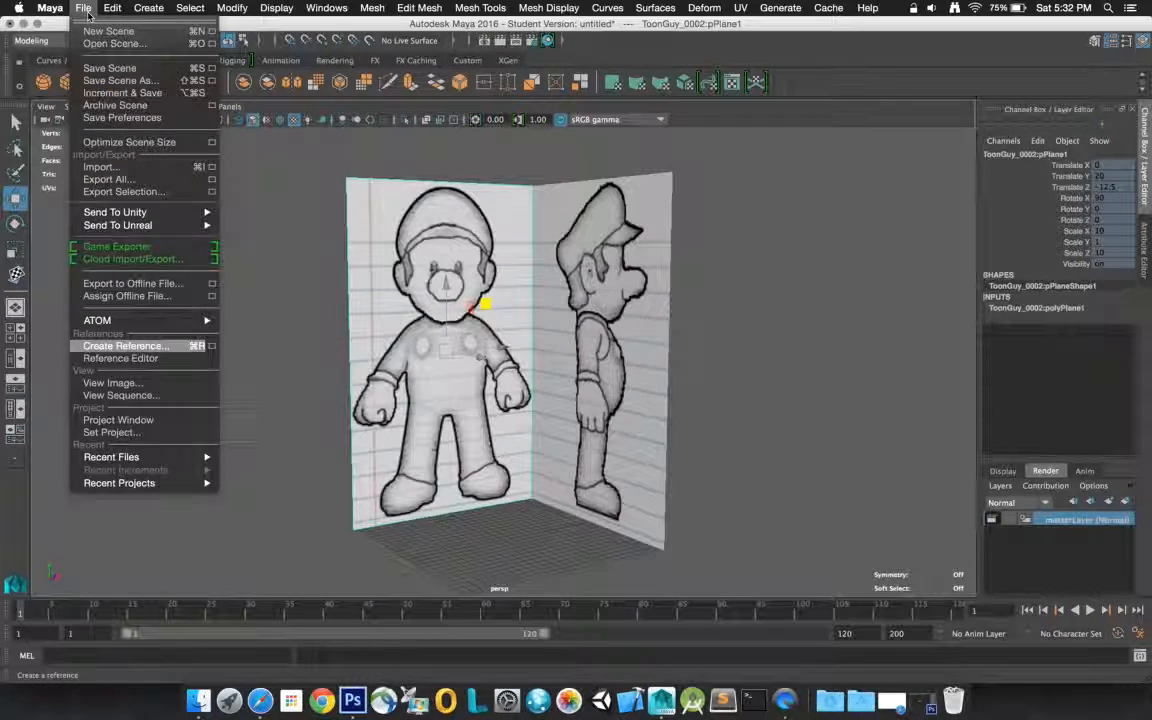
left_click(105, 68)
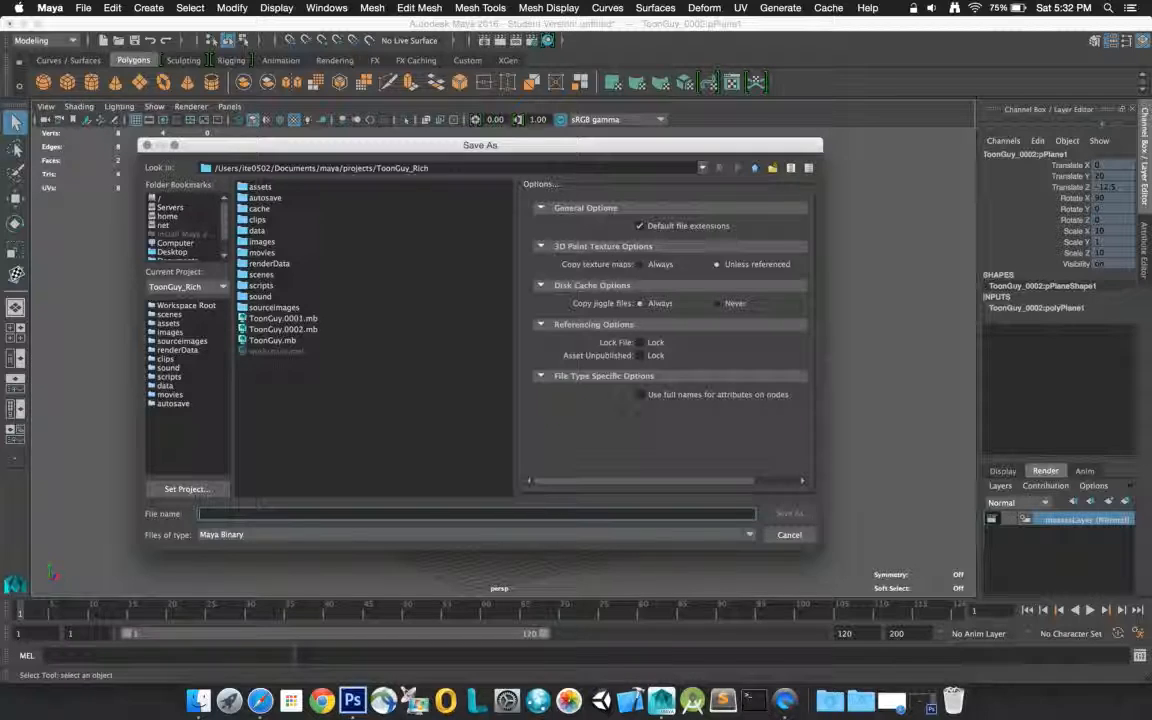
type("Toon")
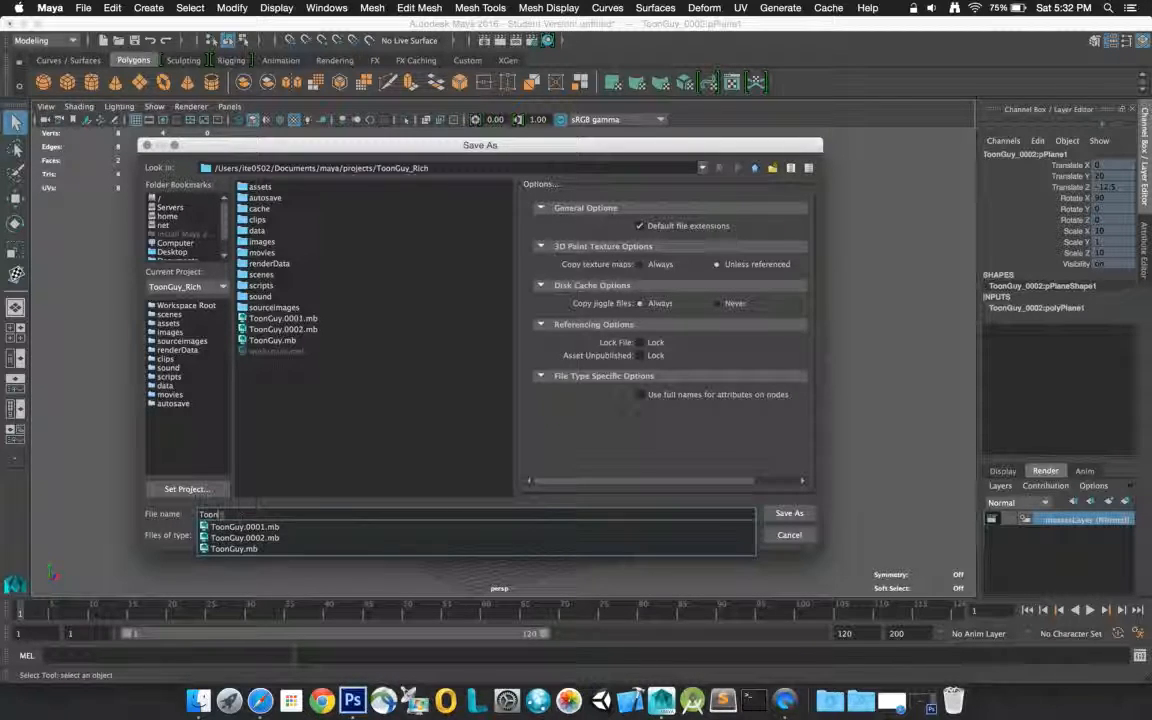
type("GuyModel")
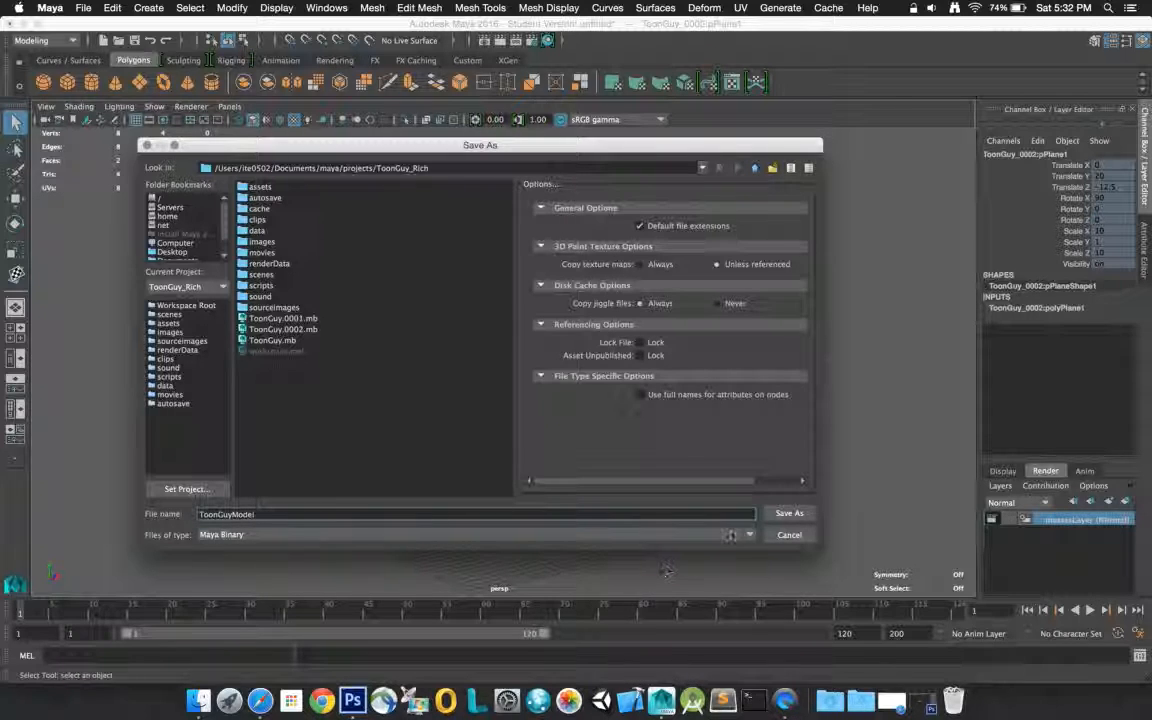
left_click(780, 518)
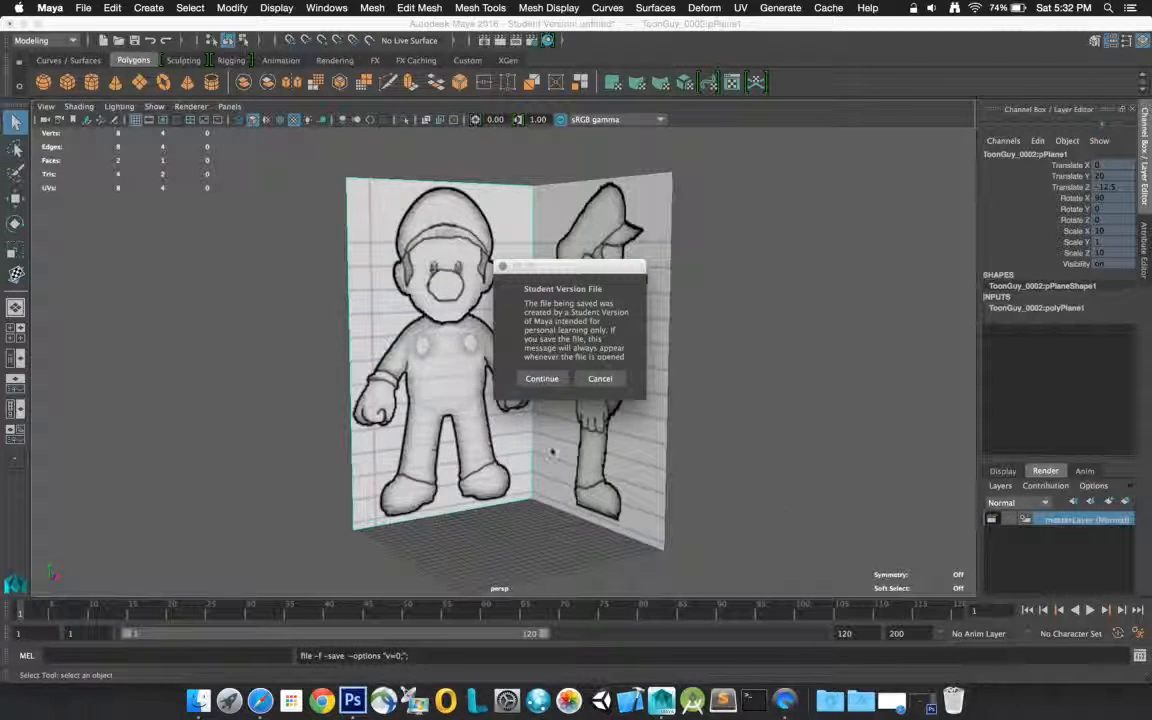
left_click(536, 384)
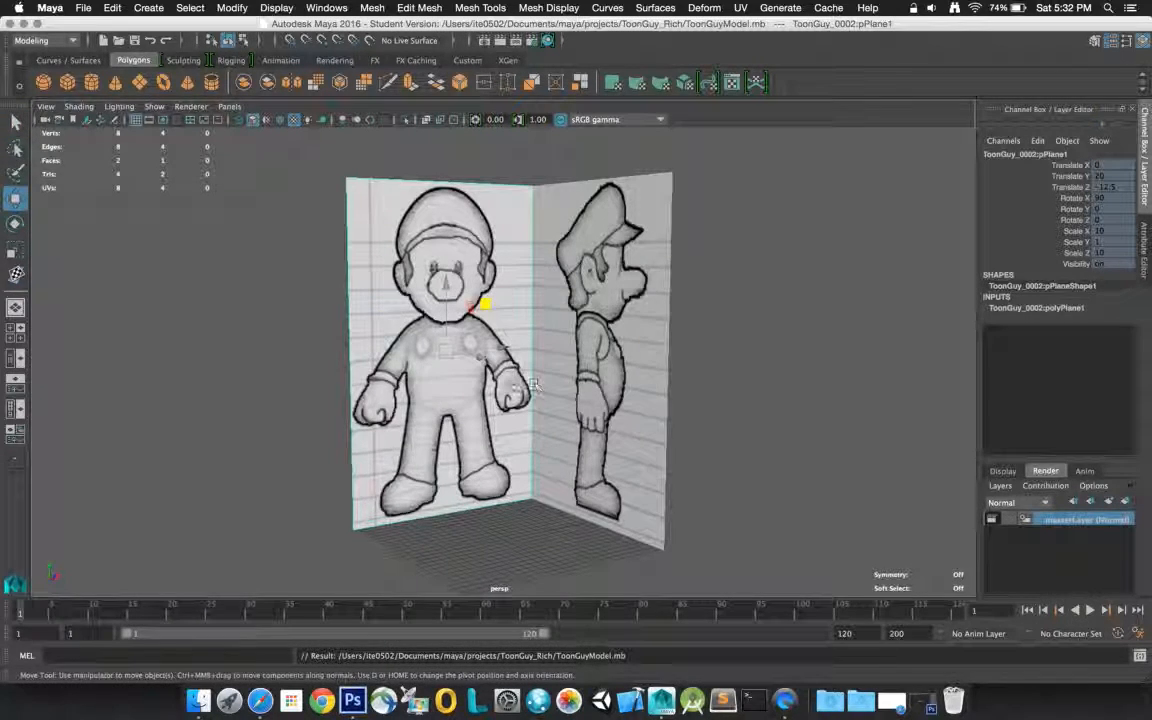
- Switch to the four-view layout and frame the reference planes in the side and front views
left_click_drag(478, 350, 503, 345, "alt")
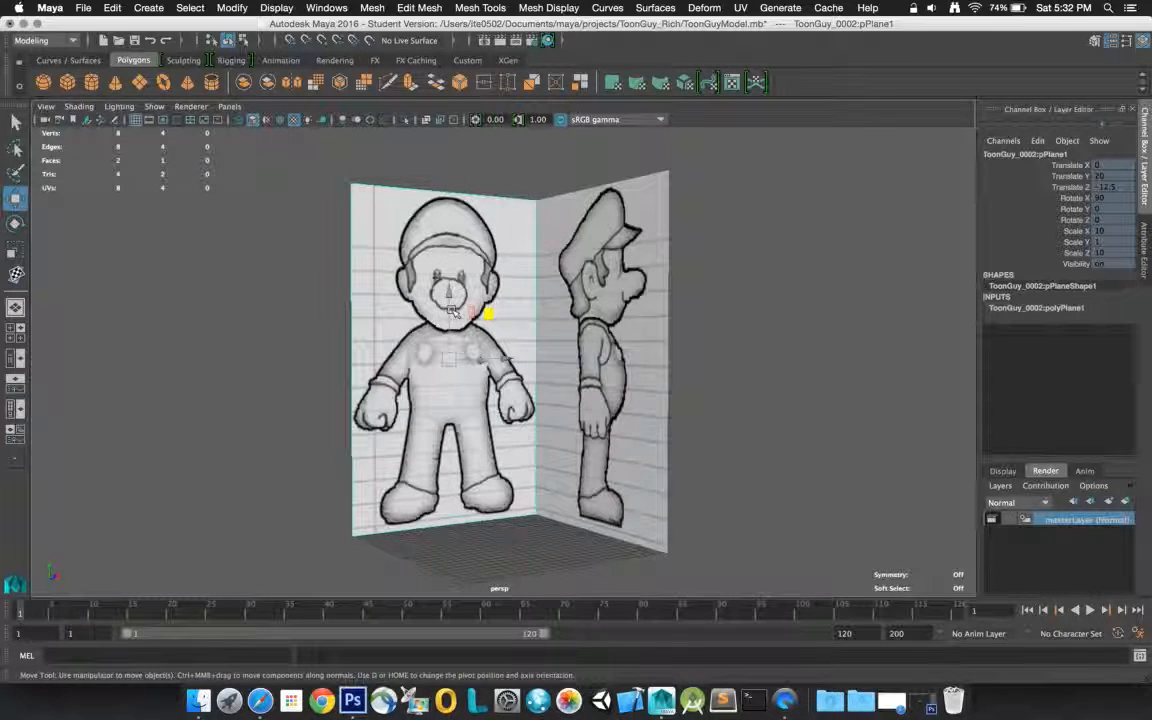
left_click_drag(463, 308, 489, 316, "alt")
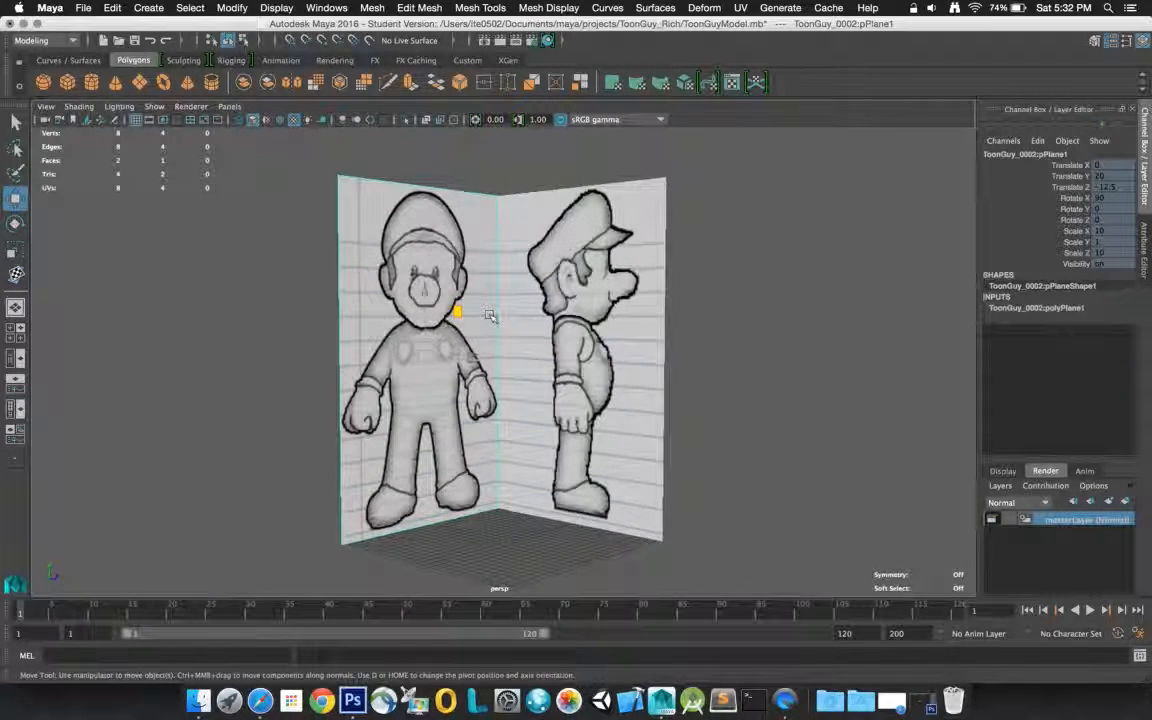
key("space")
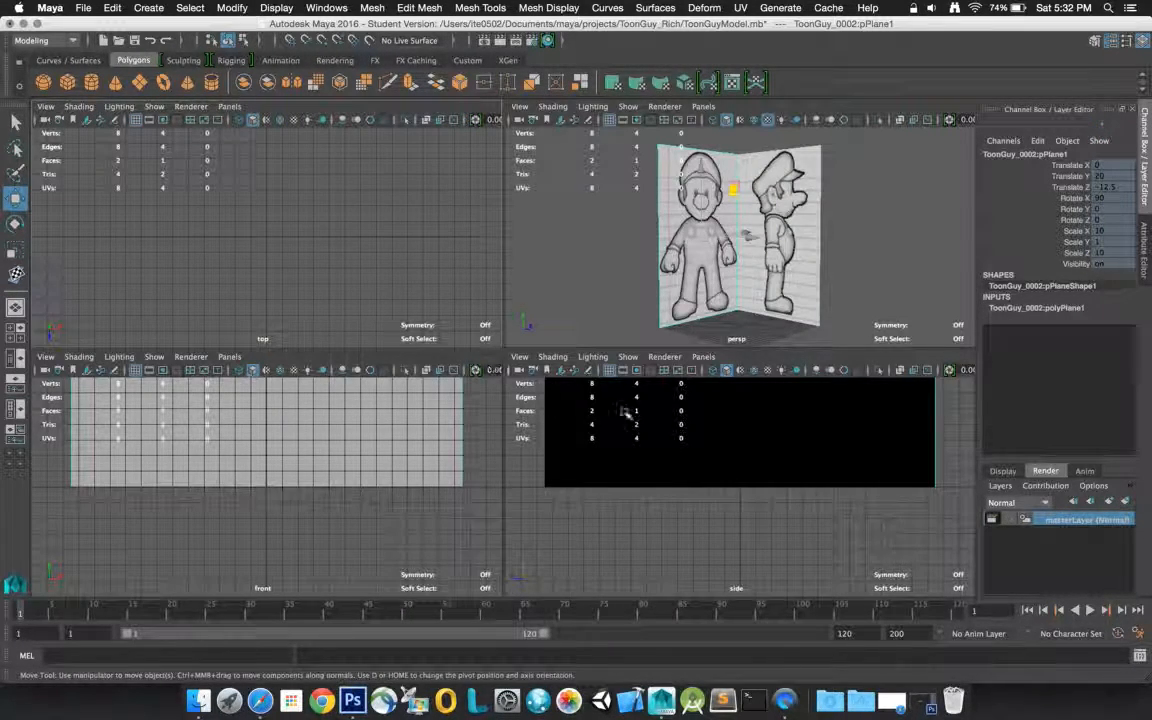
key("f")
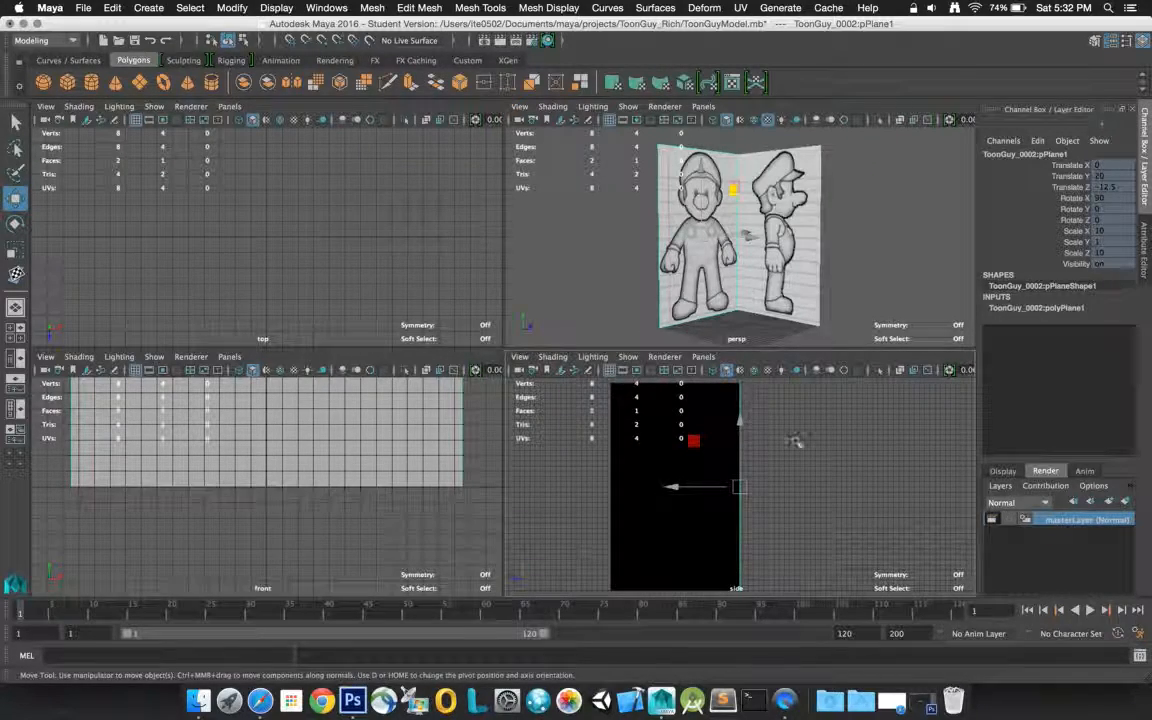
left_click(764, 442)
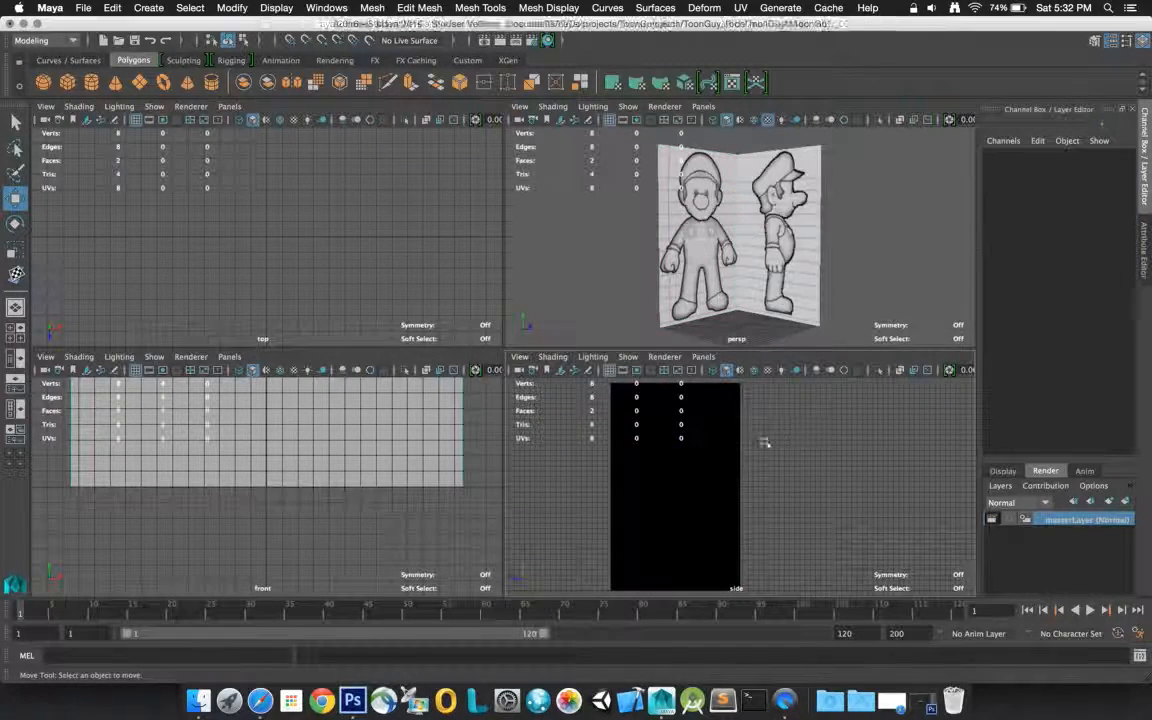
left_click(334, 421)
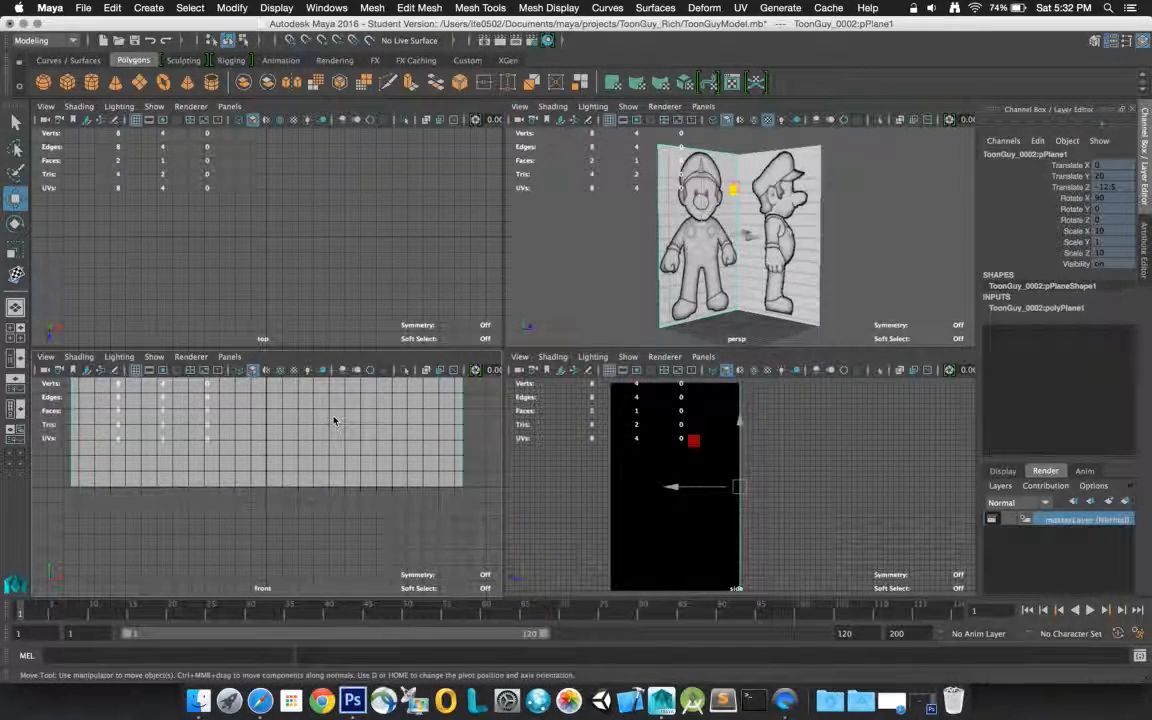
left_click(352, 509)
key("f")
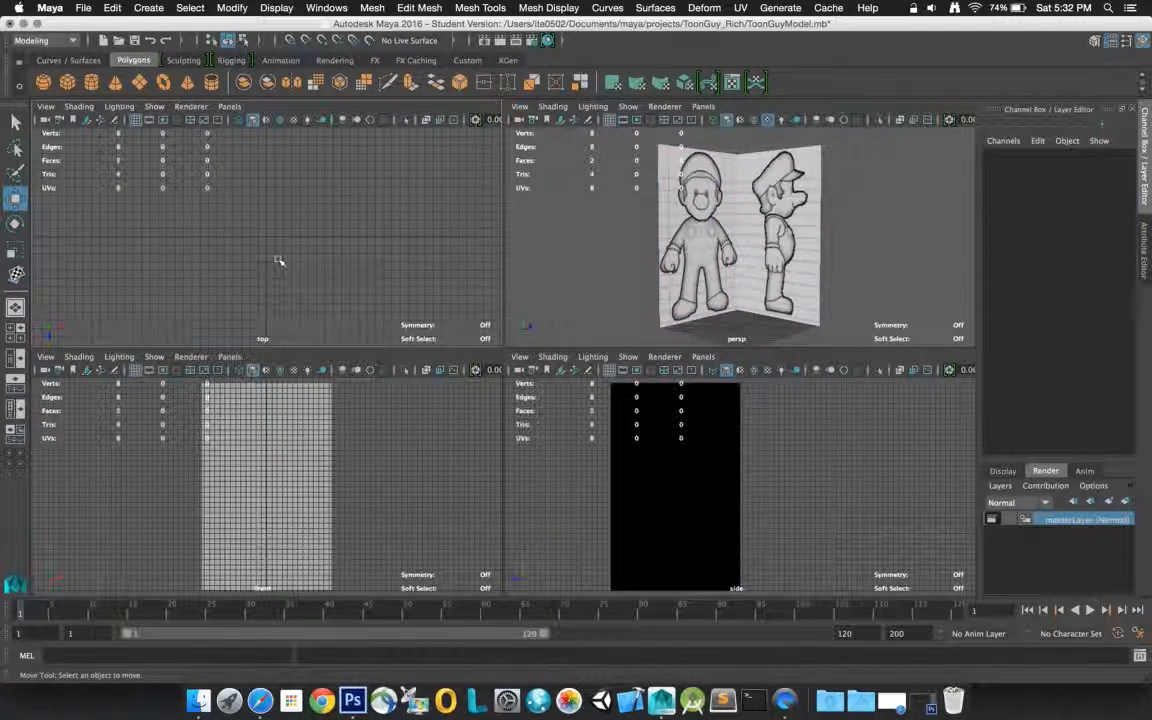
- Turn on textured display in the front view to show the front character sketch
left_click(273, 477)
key("6")
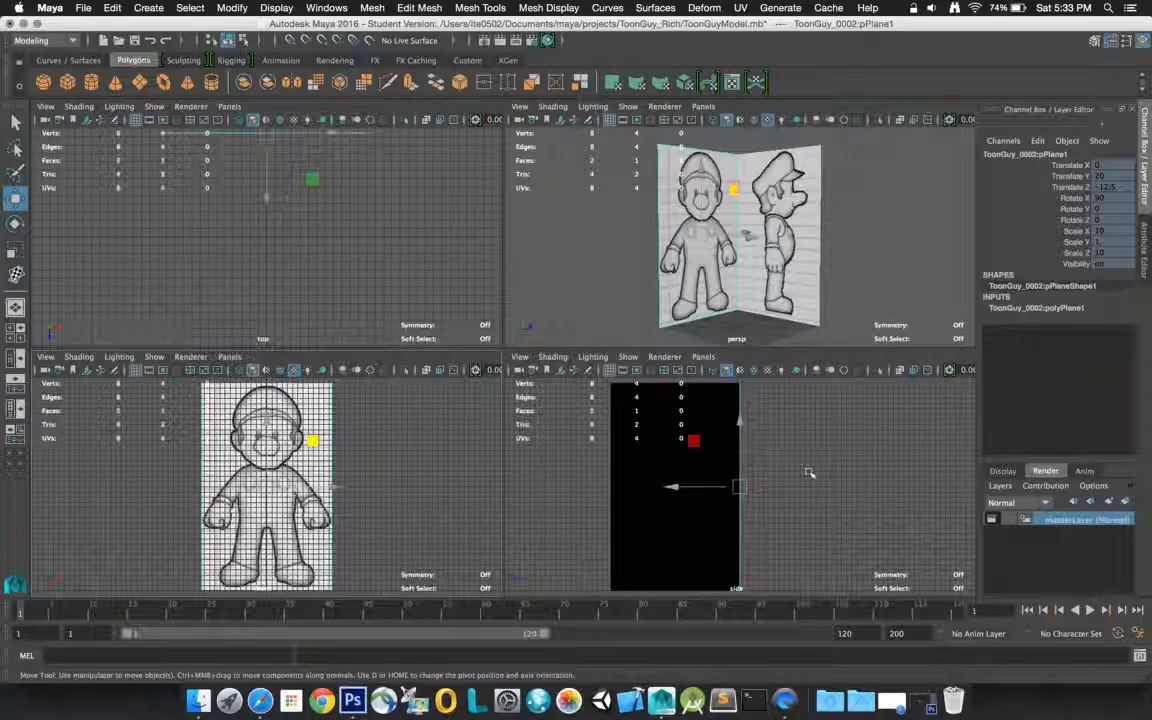
left_click(520, 357)
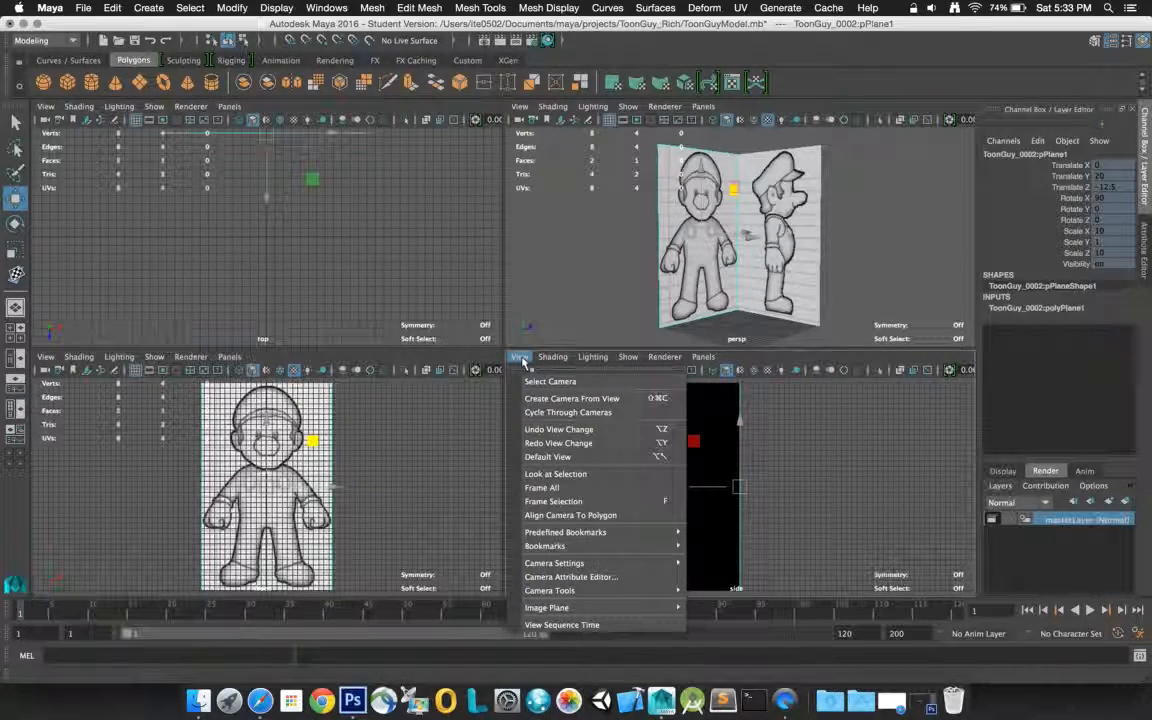
left_click(555, 456)
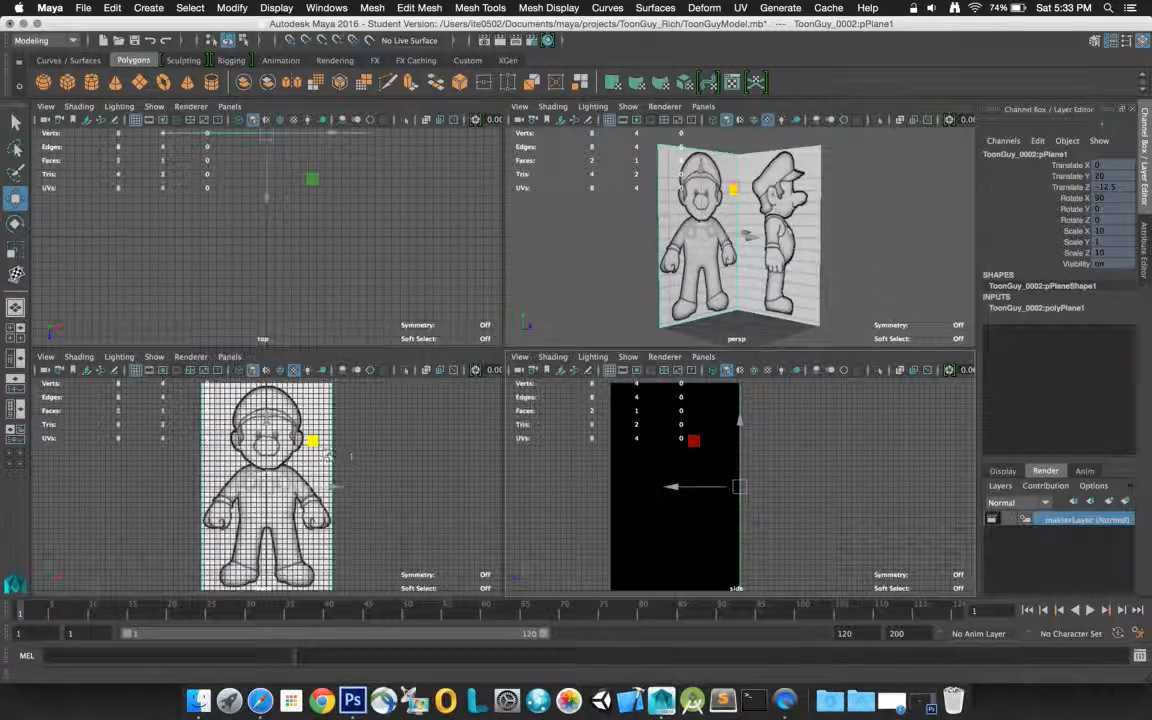
- Return to the full-size perspective view with nothing selected and create a polygon cube at the origin
left_click(641, 255)
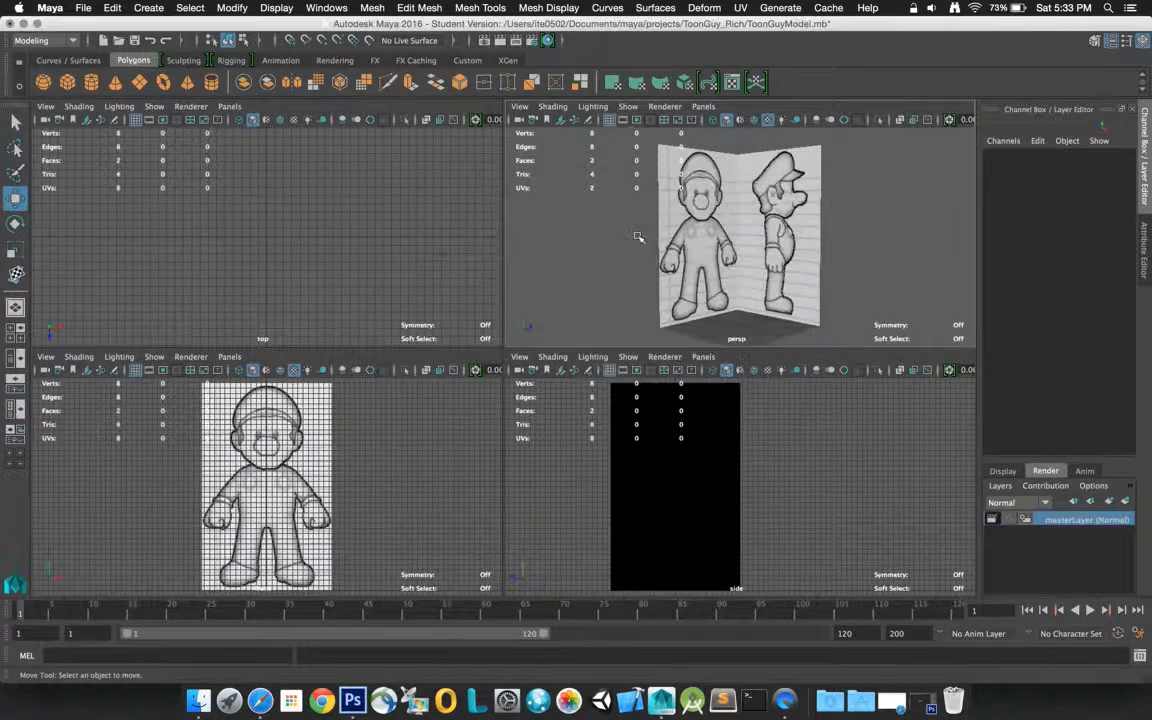
key("space")
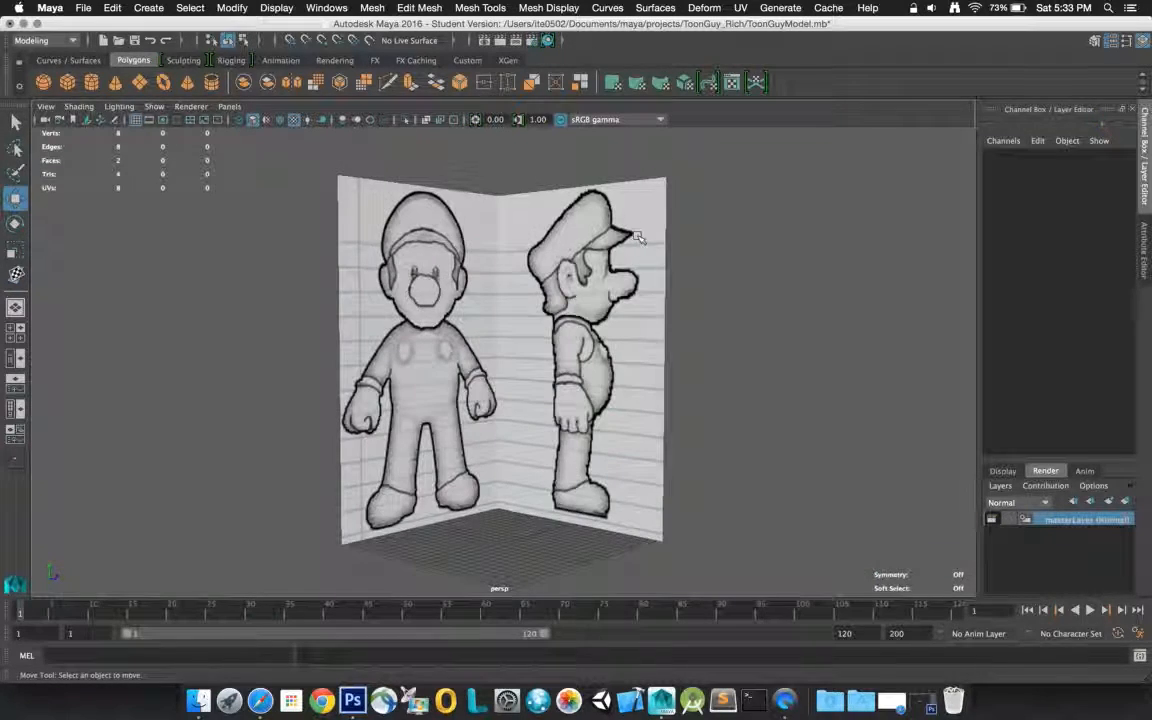
left_click(67, 84)
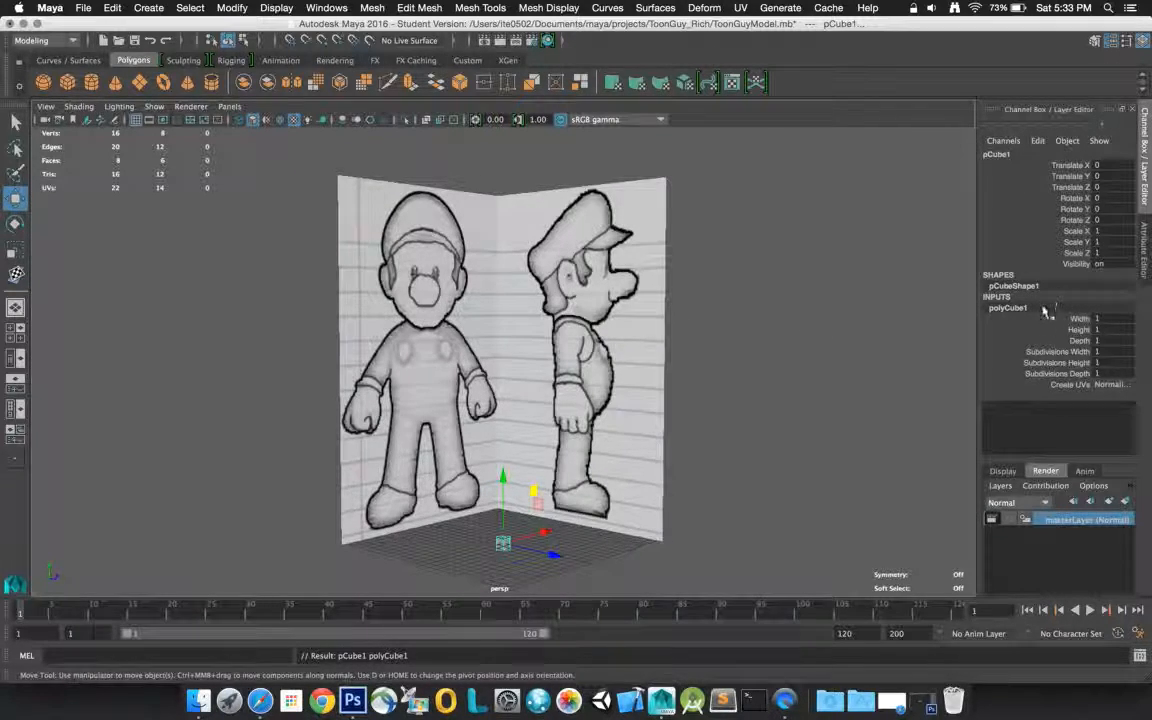
- Set the polygon cube's width, height and depth to 12
left_click(1105, 318)
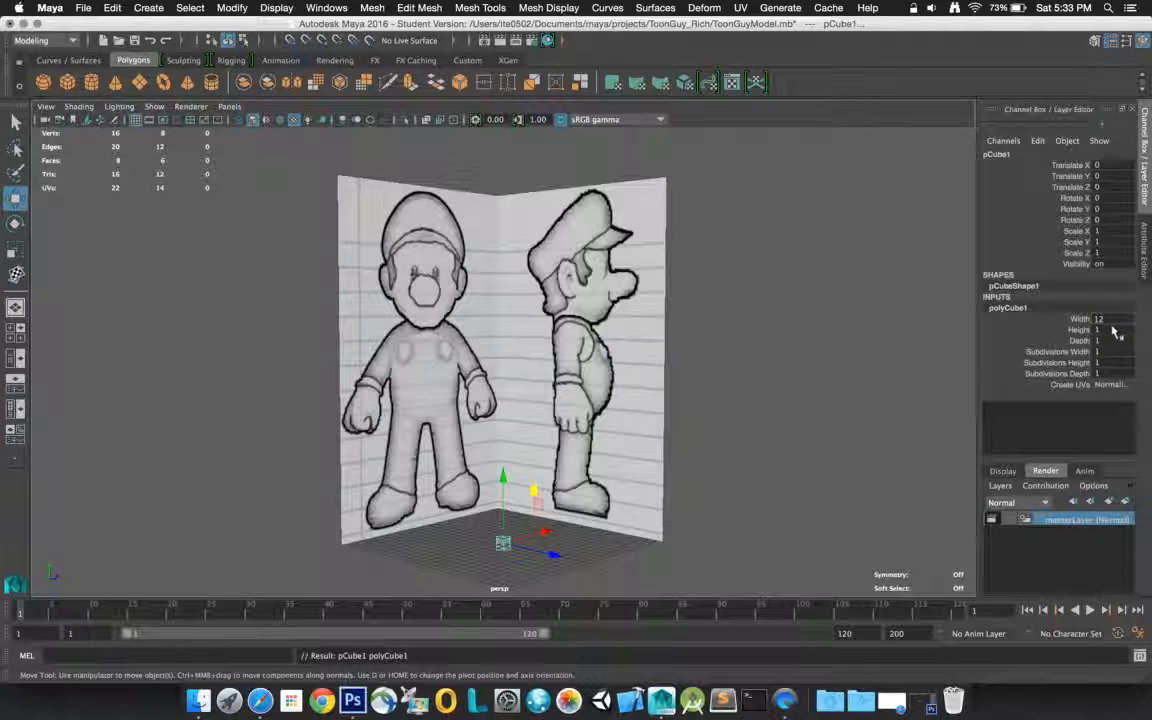
key("Tab")
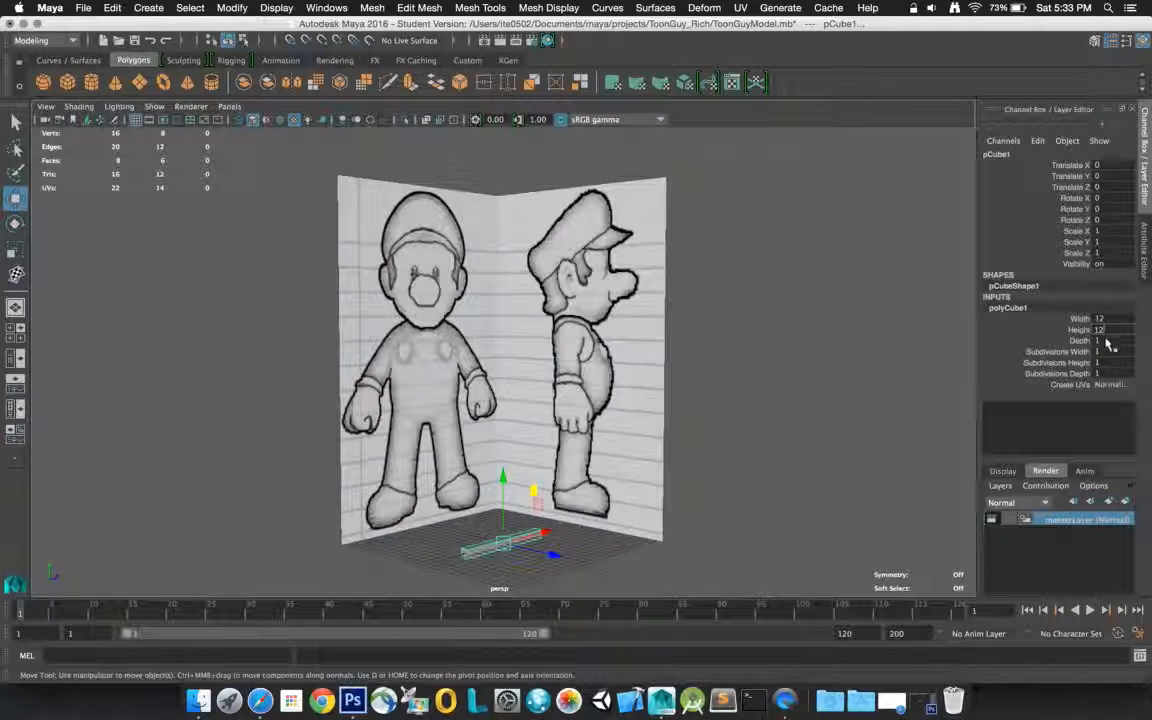
key("Tab")
type("12")
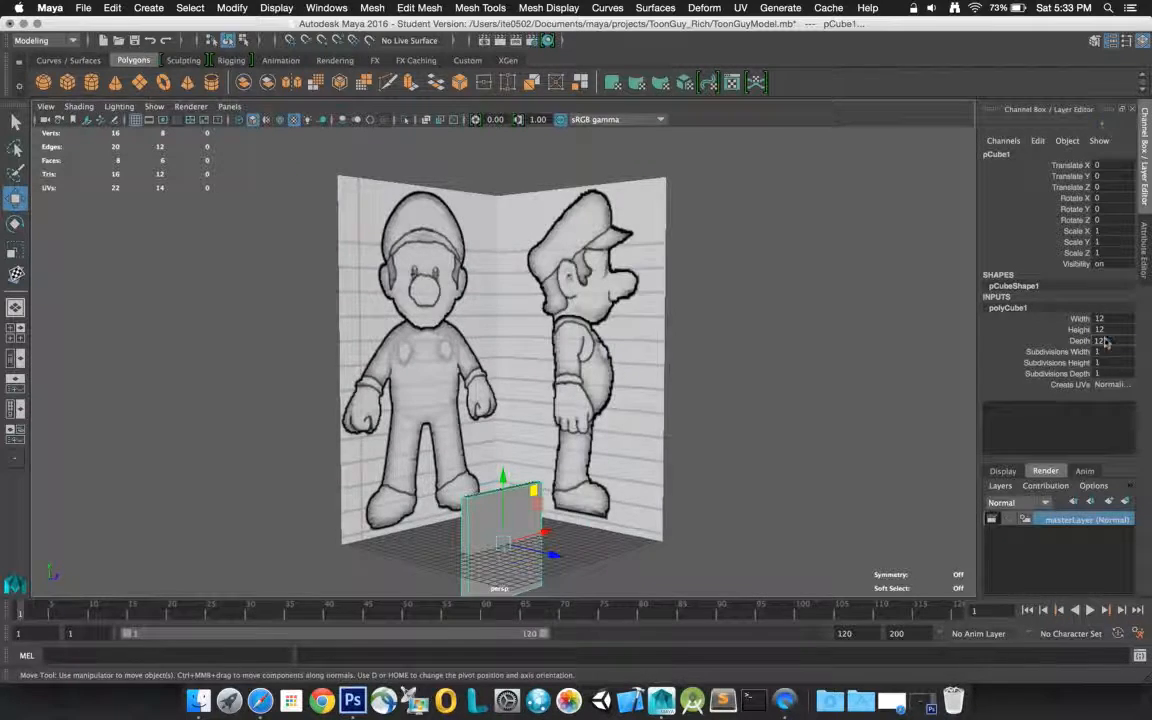
key("Return")
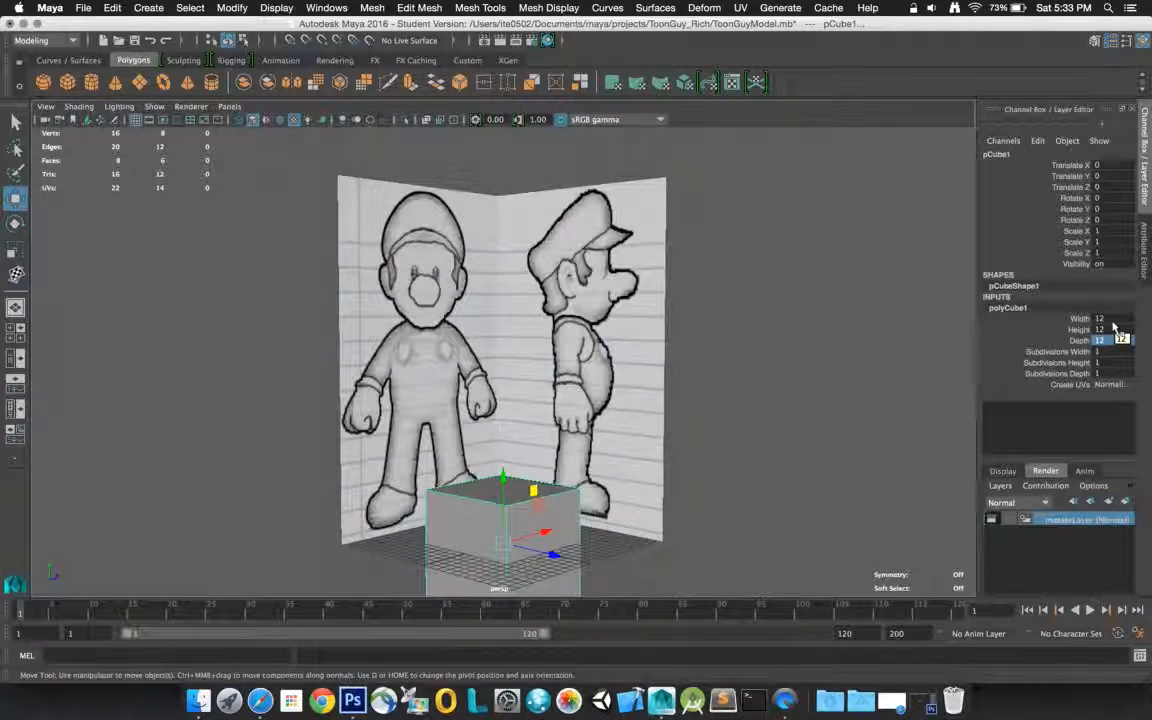
- Set the cube's width and depth to 10 and its height to 5
double_click(1100, 318)
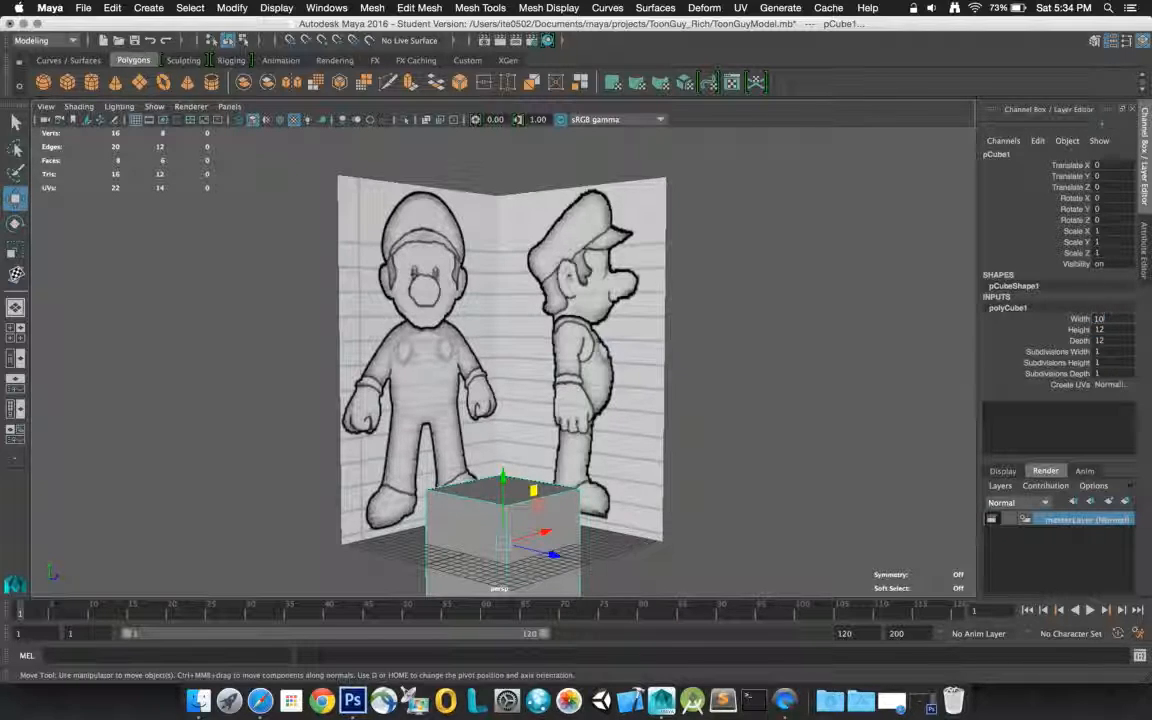
type("10")
key("Return")
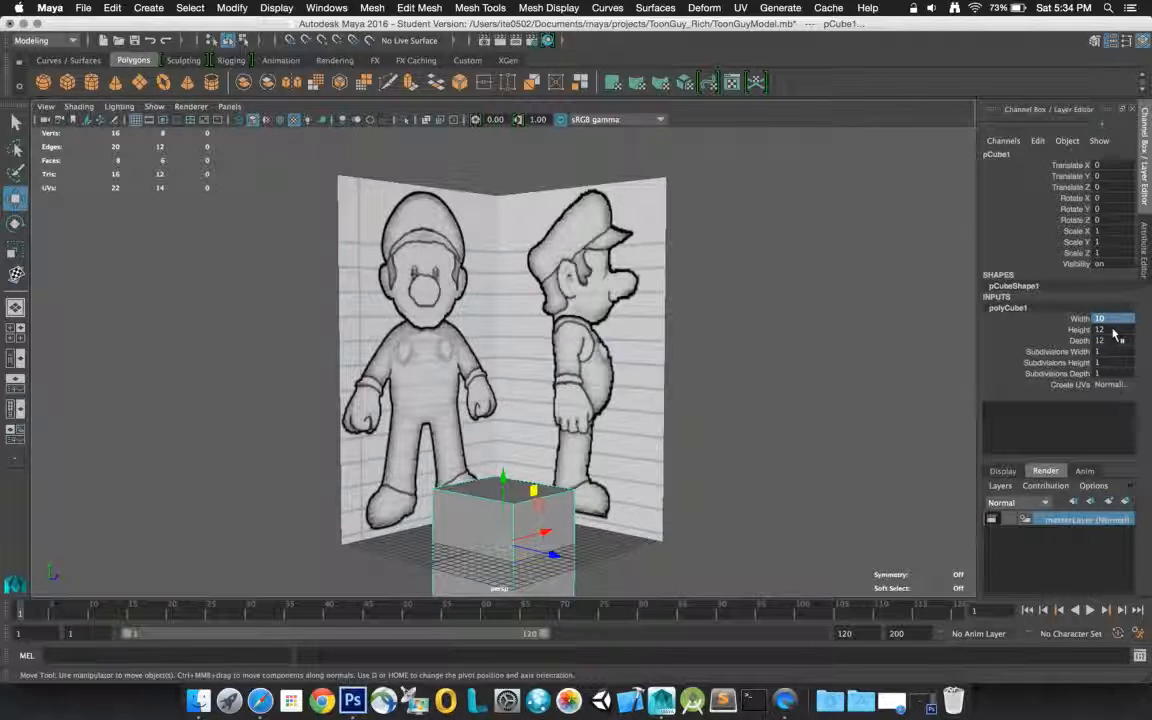
double_click(1100, 340)
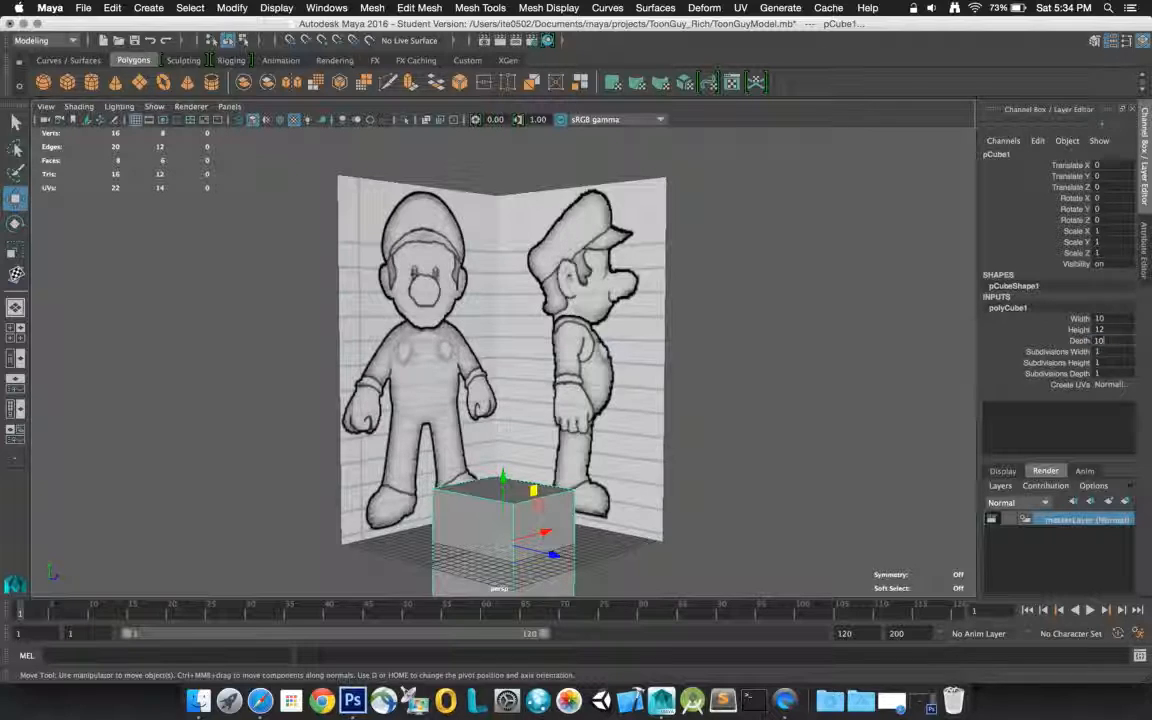
type("10")
key("Return")
double_click(1108, 330)
type("5")
key("Return")
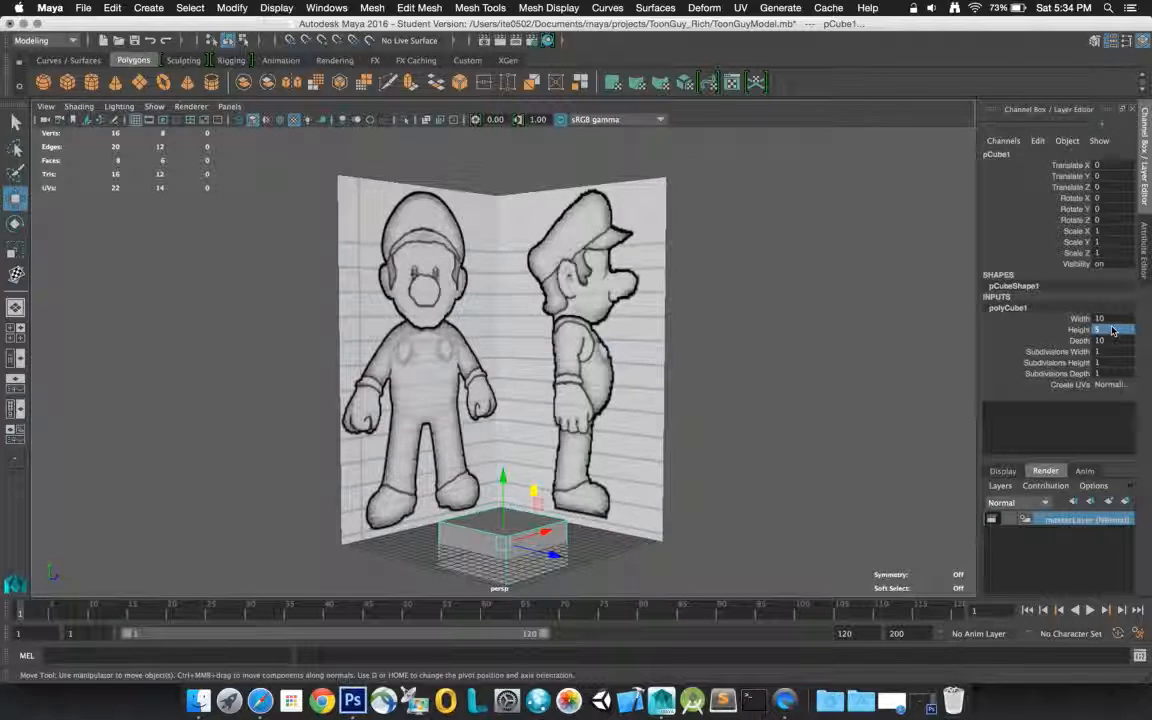
- Set the cube's width, height and depth subdivisions to 2, leaving its UV creation option as it is
left_click(1111, 352)
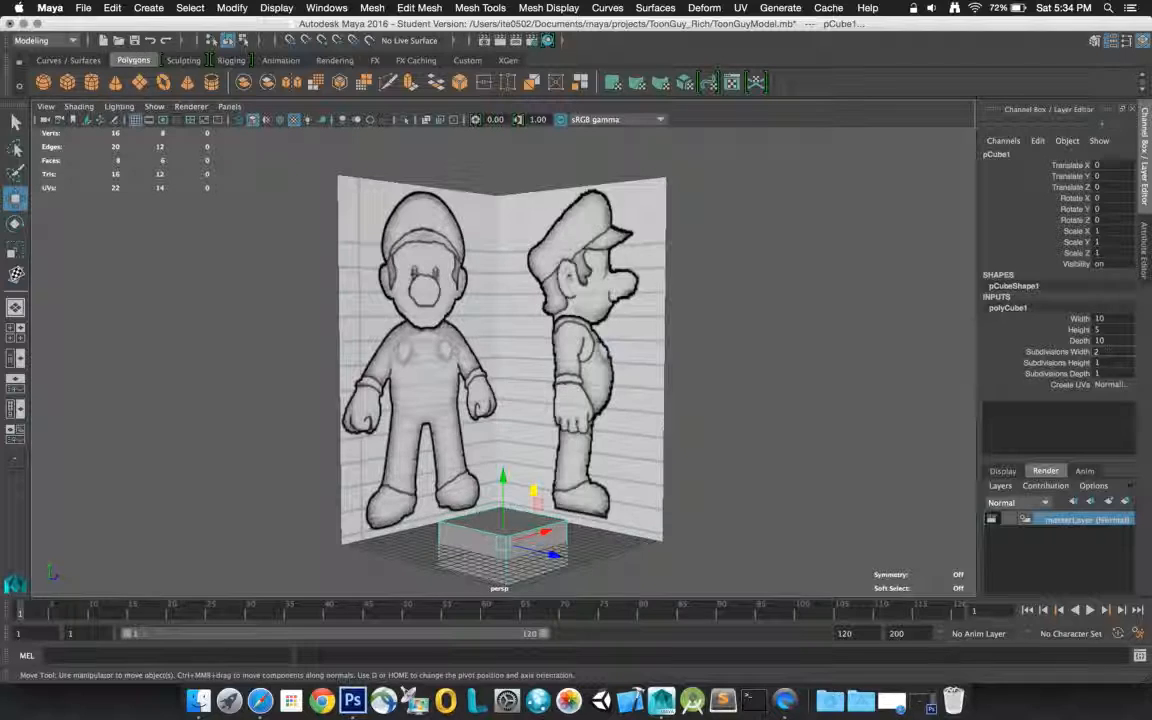
key("Tab")
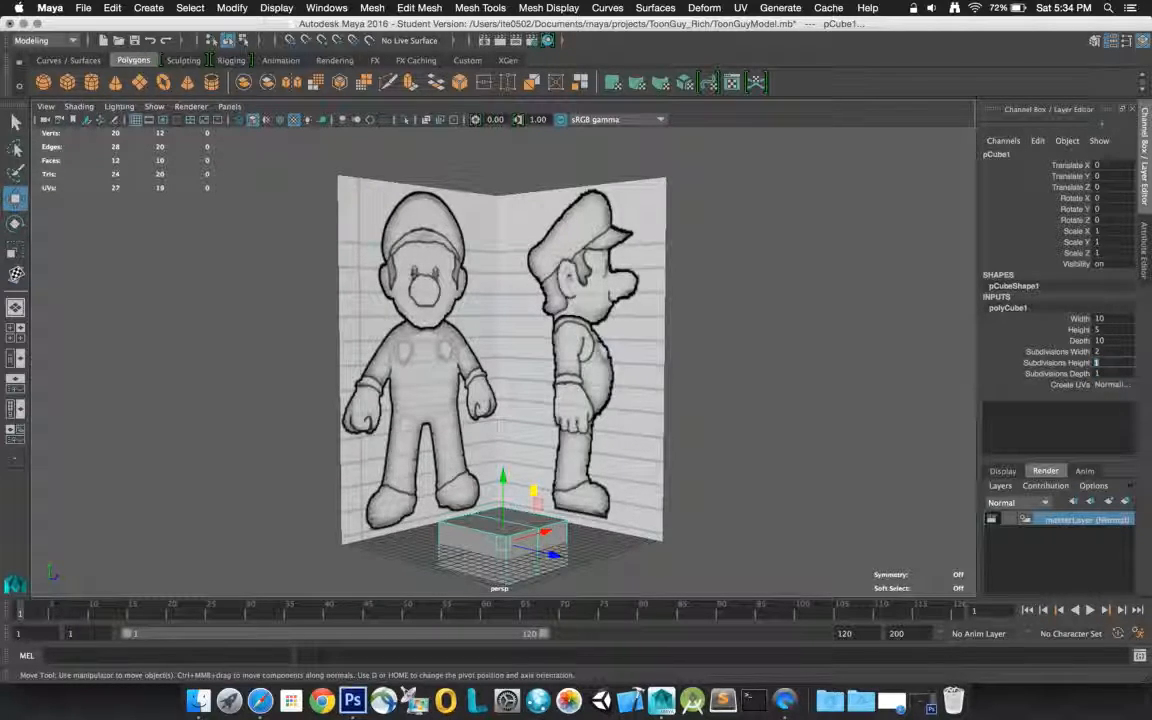
type("2")
key("Tab")
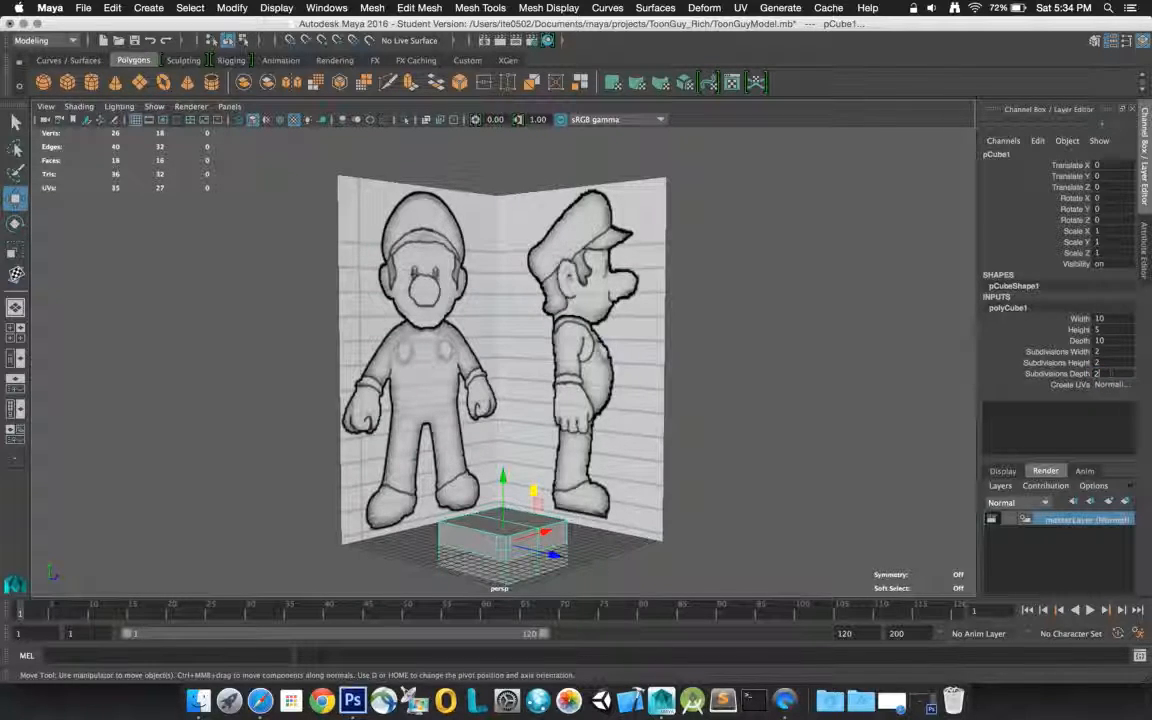
key("Tab")
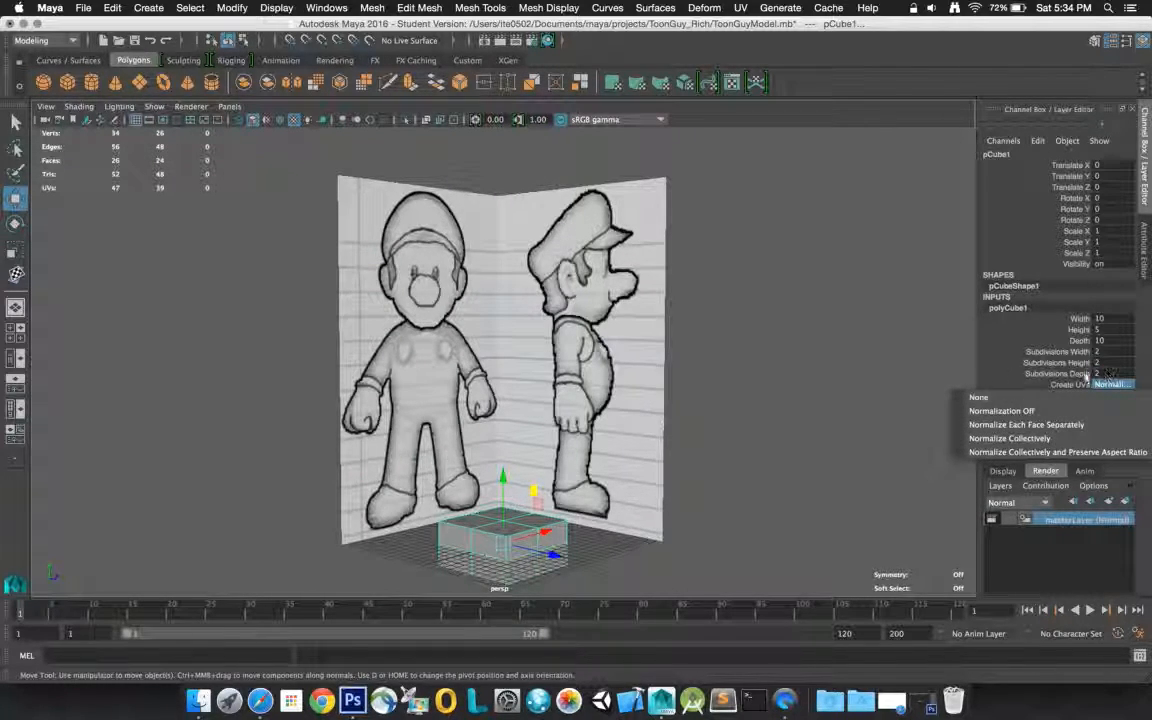
left_click(950, 358)
- Raise the cube to the character's lower torso, about 16.7 units on Y, and check it against the front sketch before returning to perspective
left_click_drag(503, 478, 498, 342)
key("space")
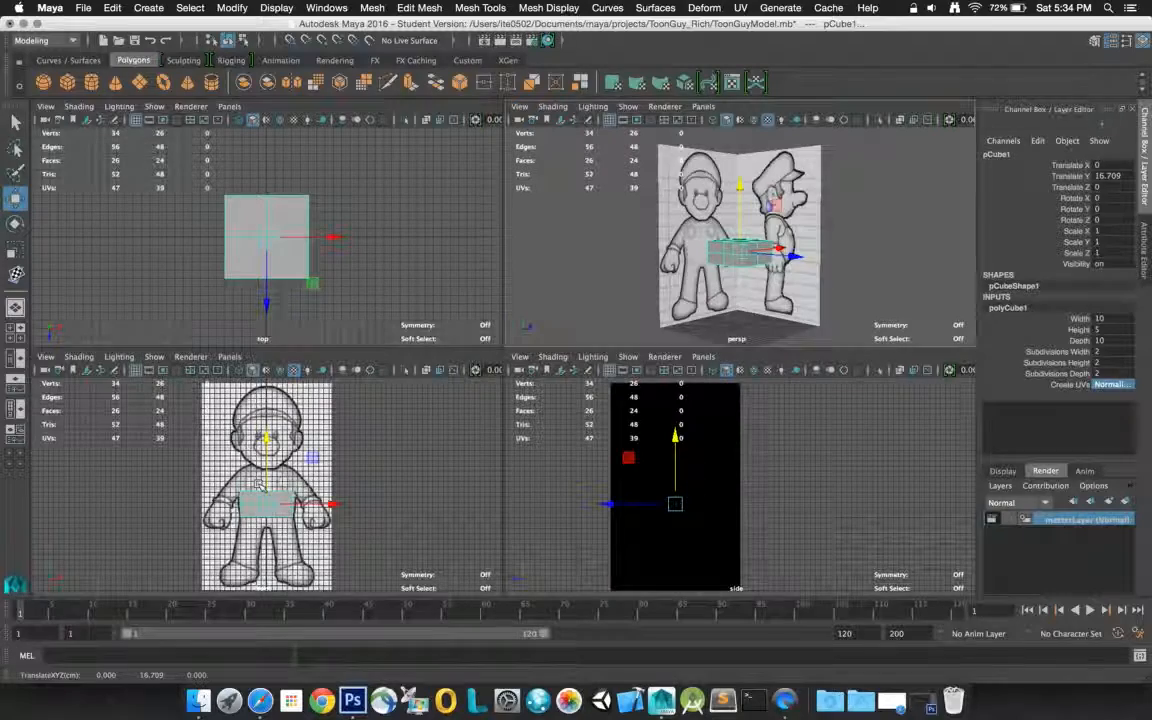
left_click(400, 483)
key("space")
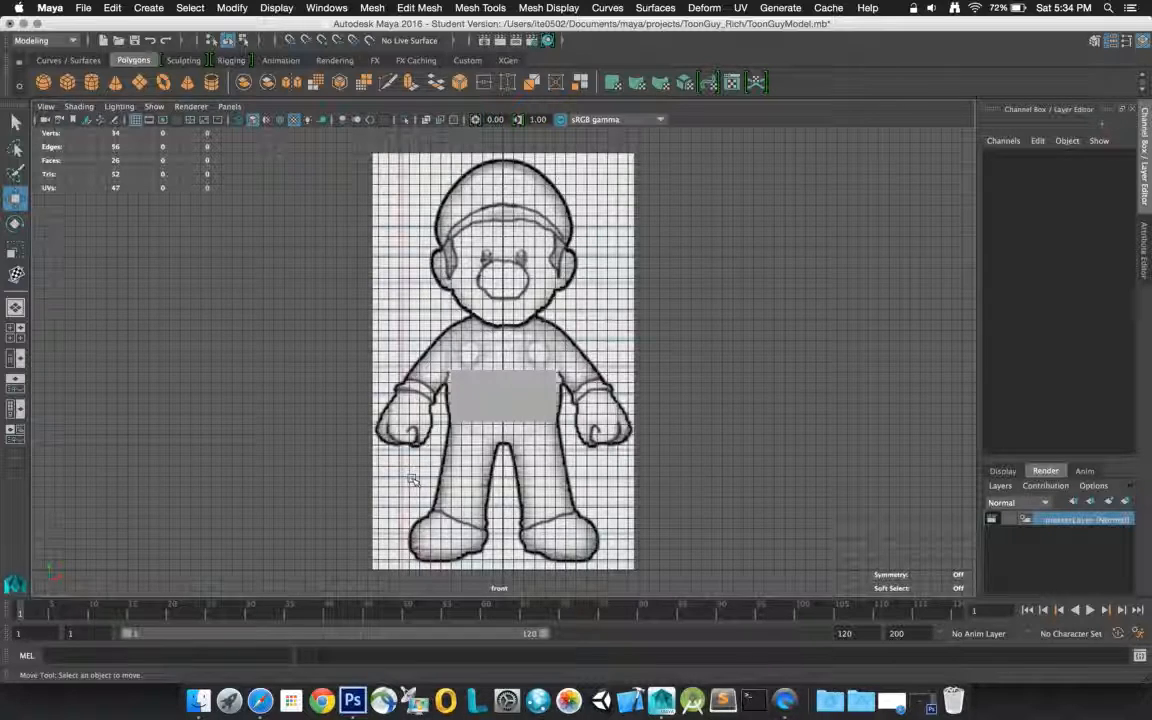
left_click(492, 408)
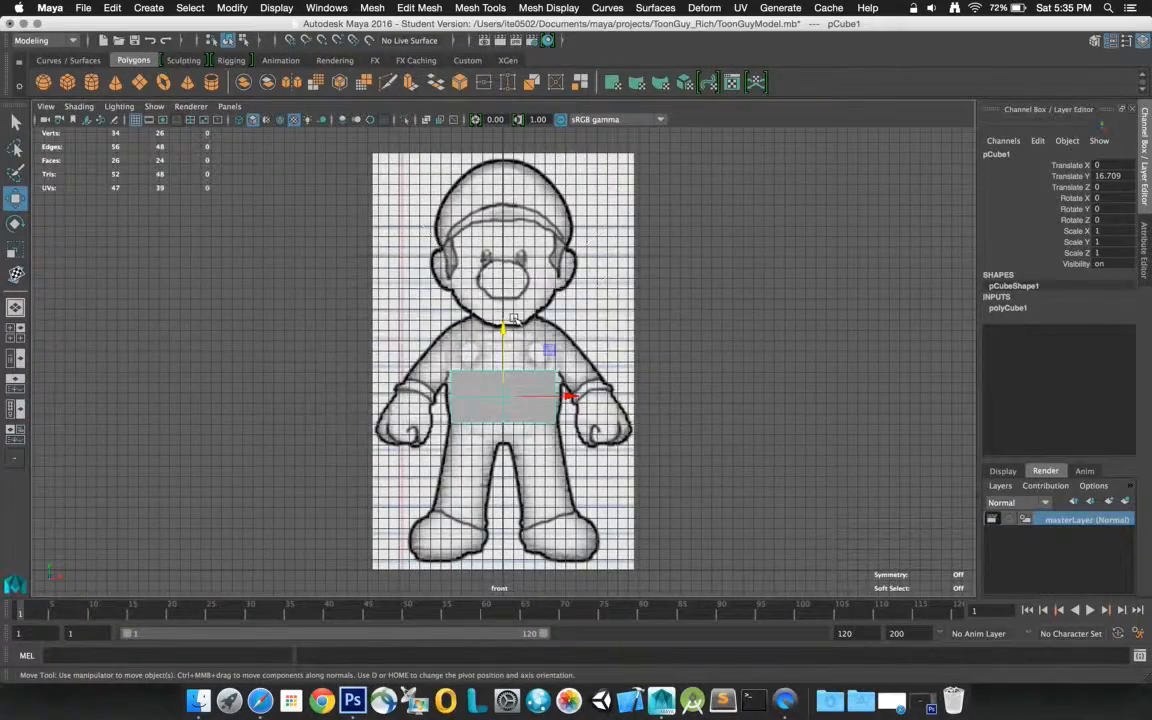
key("space")
left_click(845, 222)
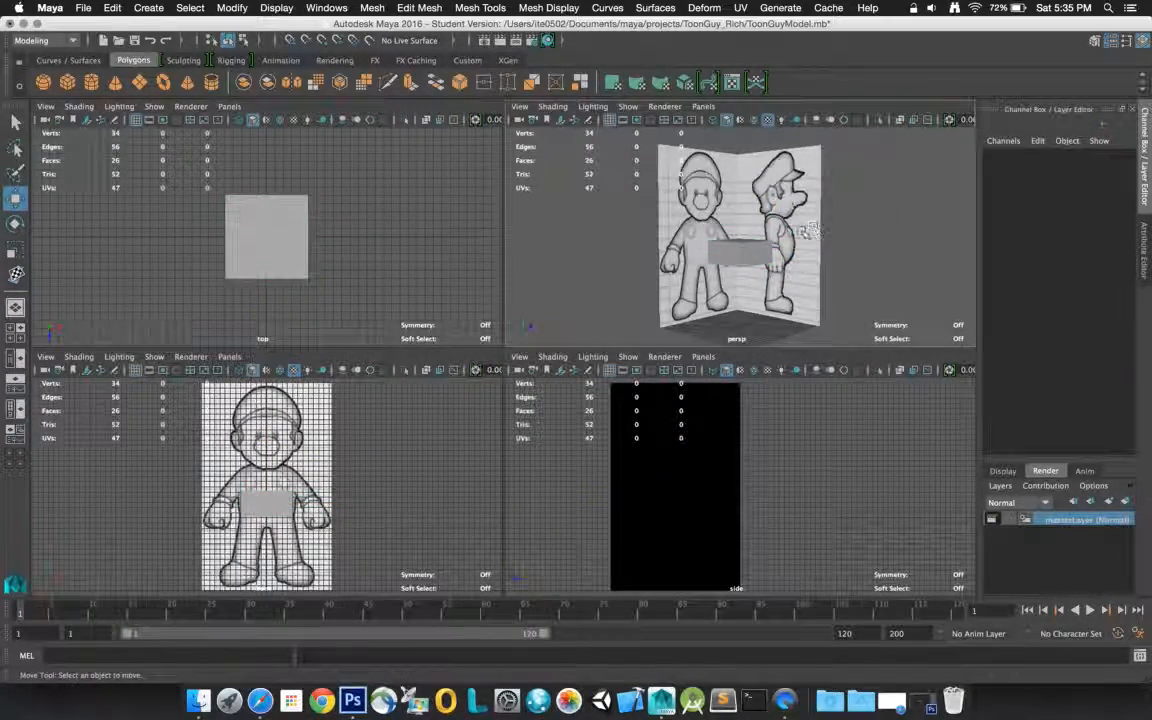
key("space")
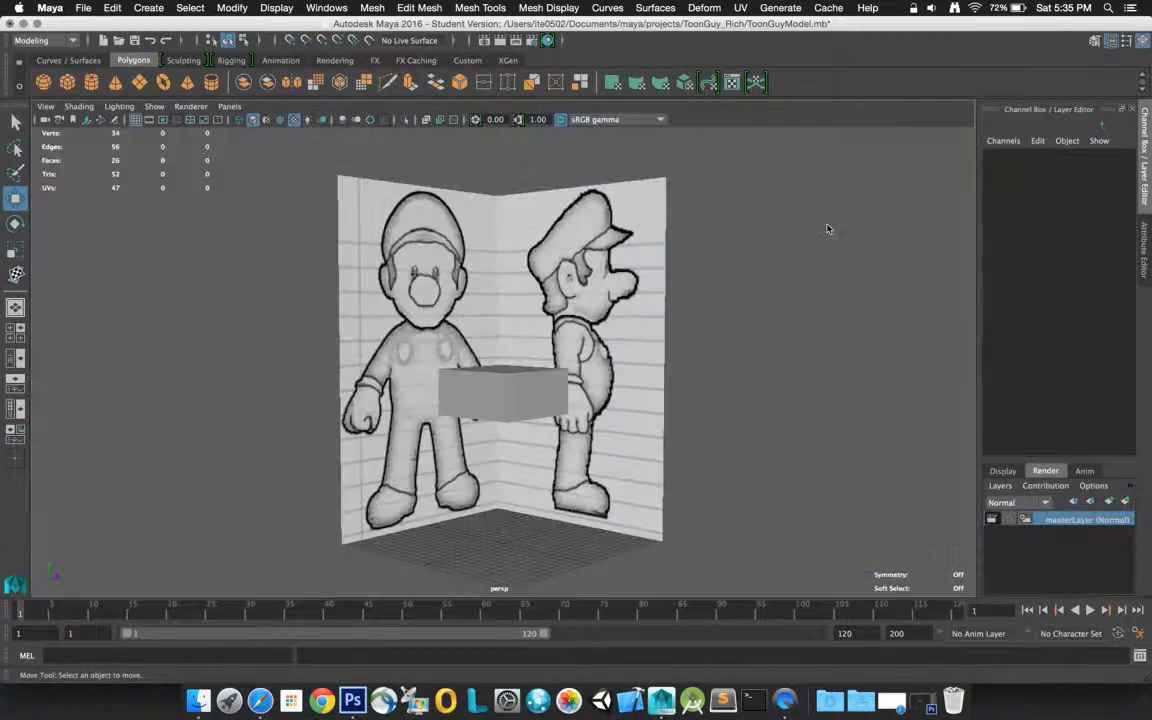
- Set the cube's Translate Y to 17 and switch to the Select tool
mouse_move(758, 260)
left_mouse_down("alt")
mouse_move(702, 262)
mouse_move(674, 285)
mouse_move(674, 309)
mouse_move(748, 309)
mouse_move(836, 262)
mouse_move(830, 254)
mouse_move(745, 285)
mouse_move(640, 290)
mouse_move(727, 295)
mouse_move(751, 267)
left_mouse_up("alt")
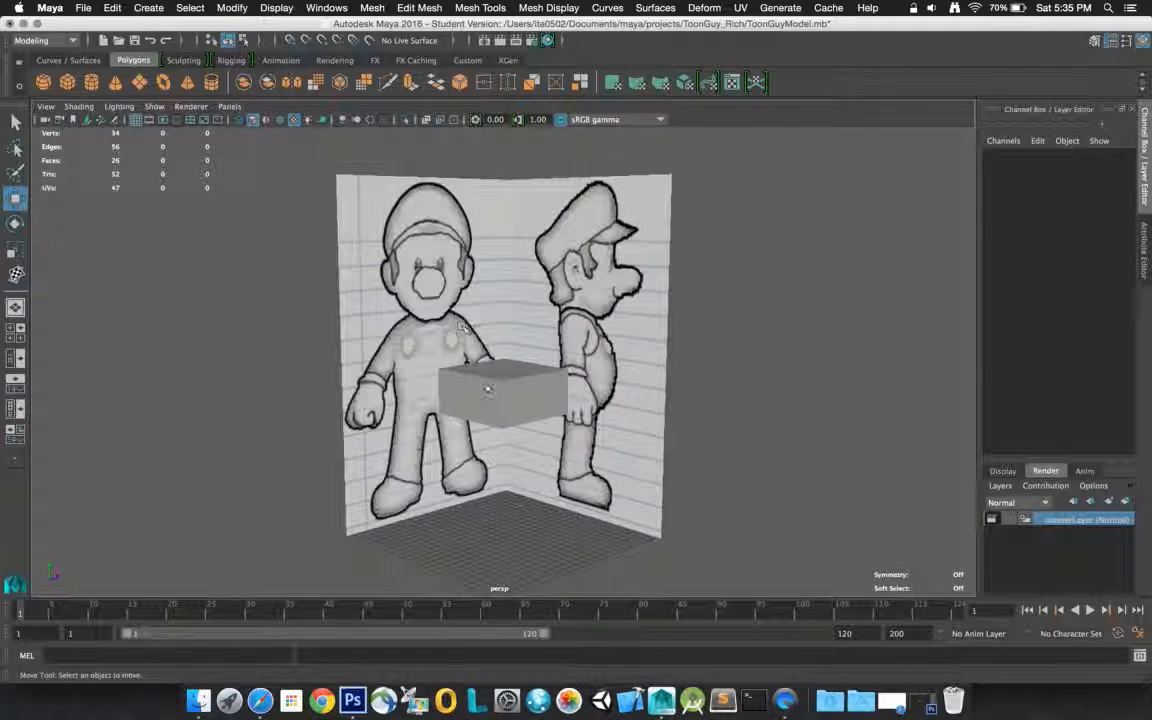
left_click(509, 408)
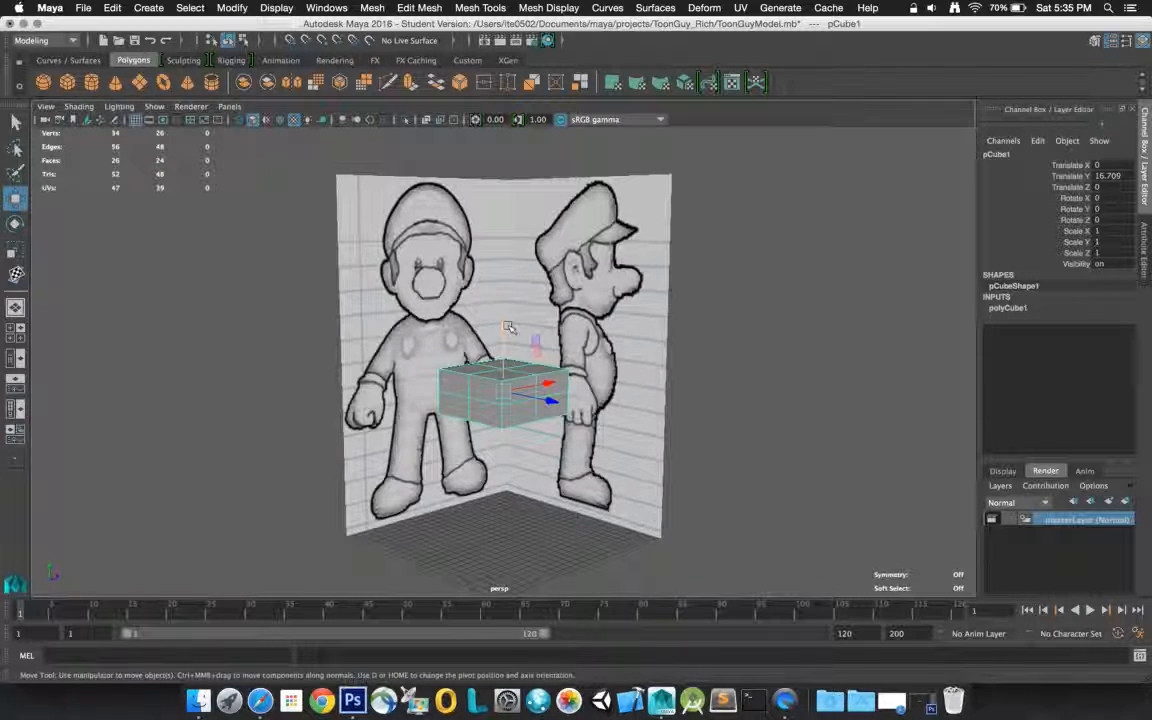
left_click(1108, 176)
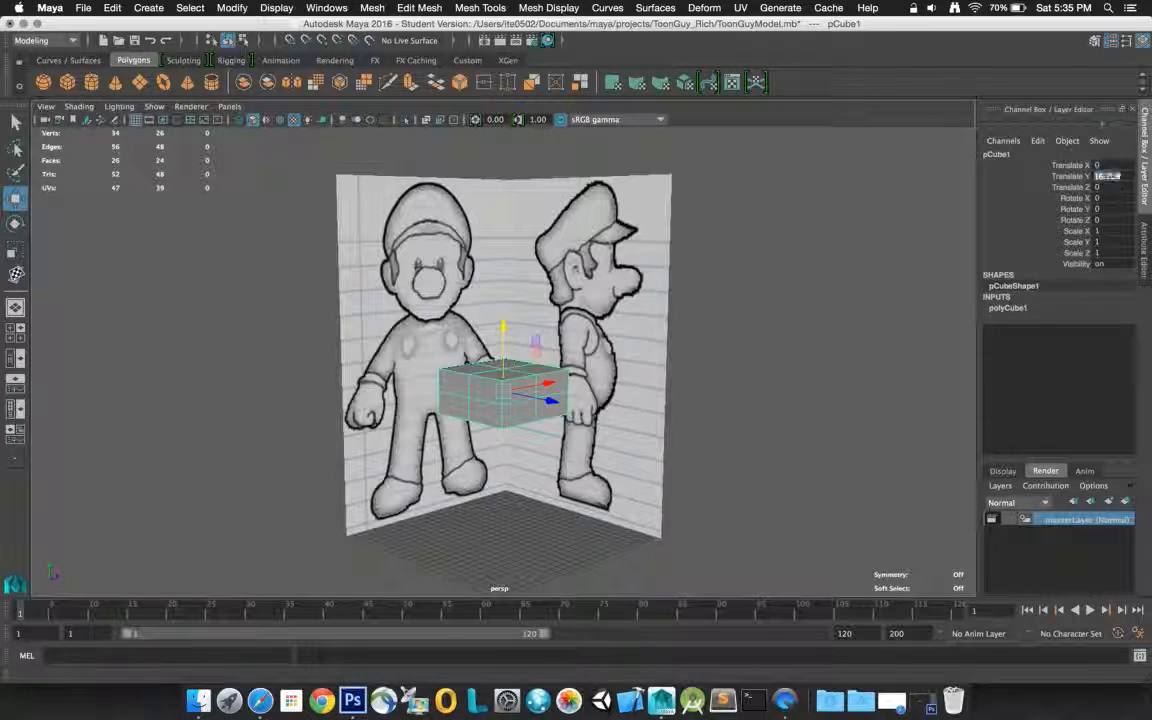
type("17")
key("Return")
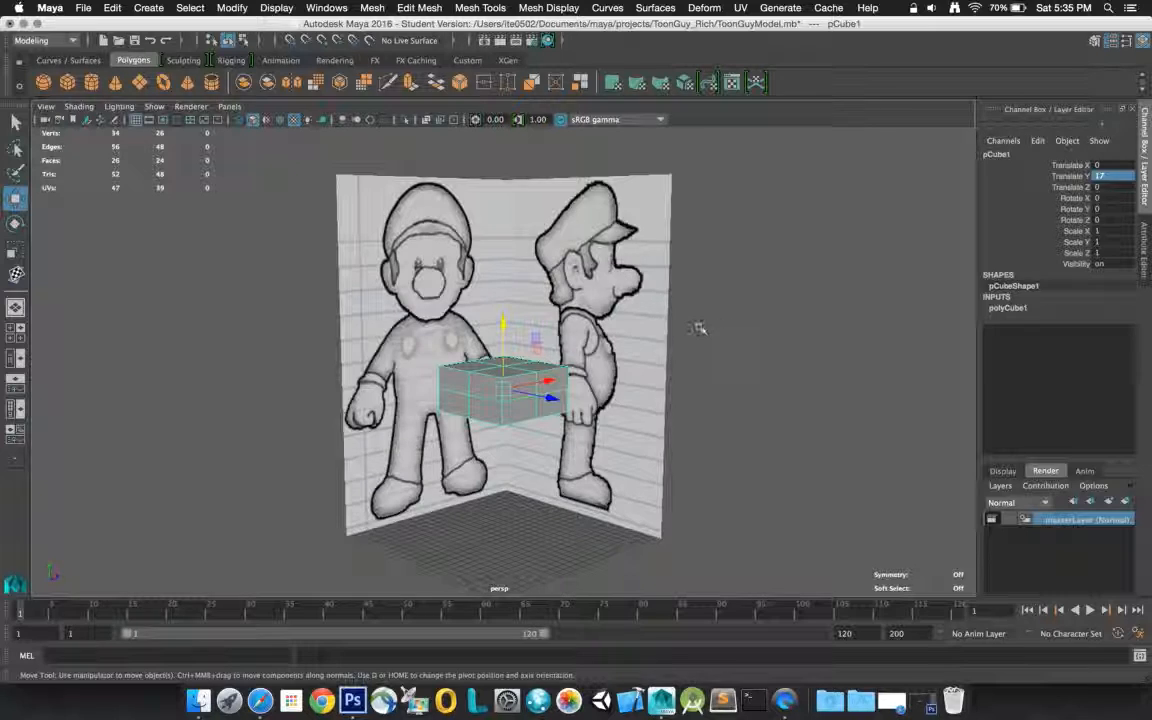
left_click_drag(689, 339, 643, 355, "alt")
left_click(15, 121)
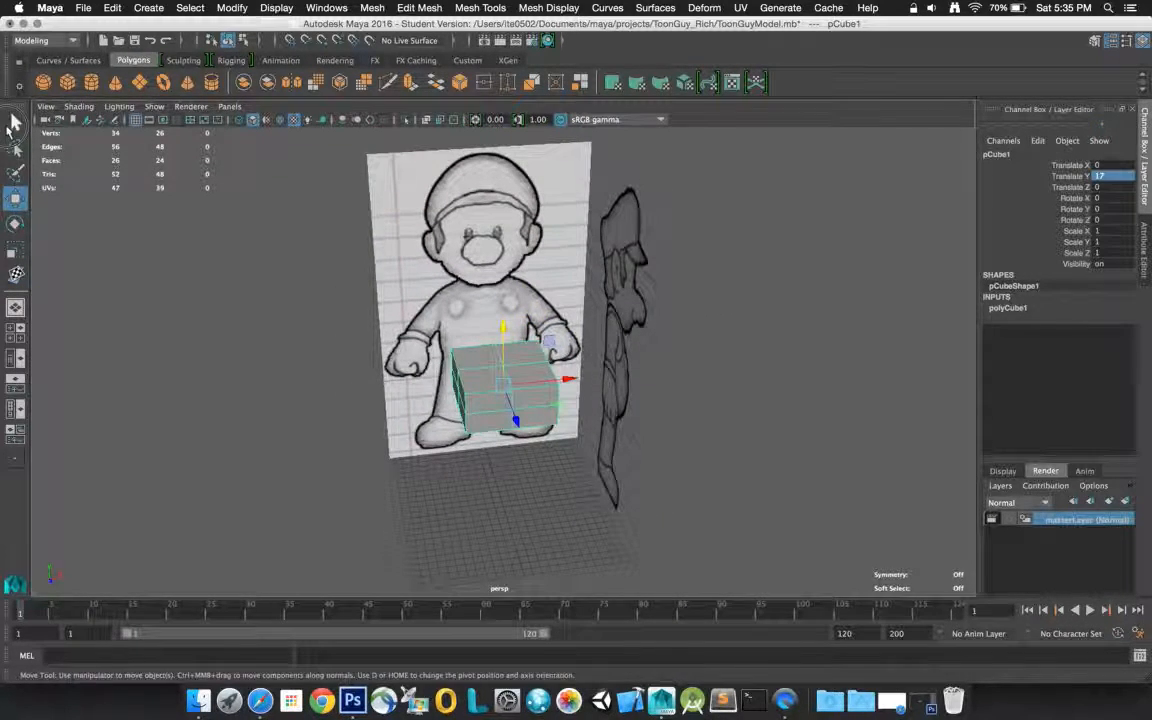
left_click_drag(657, 269, 770, 290, "alt")
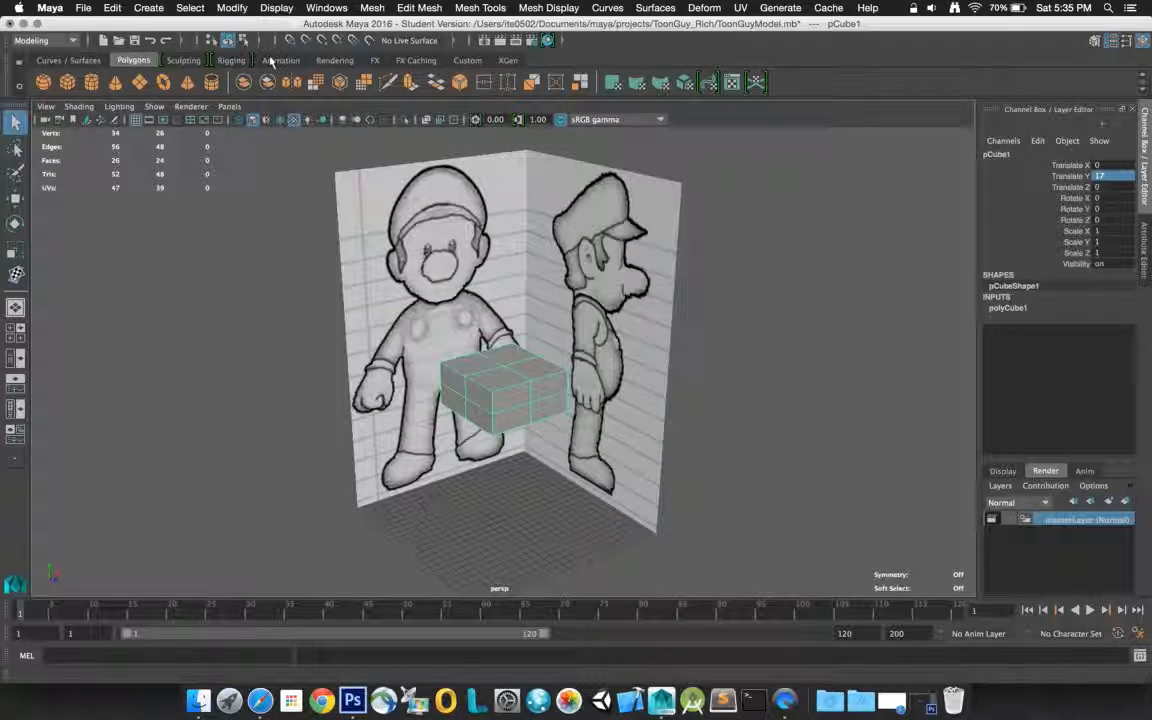
- Turn the Select Details heads-up display off and back on
left_click(280, 9)
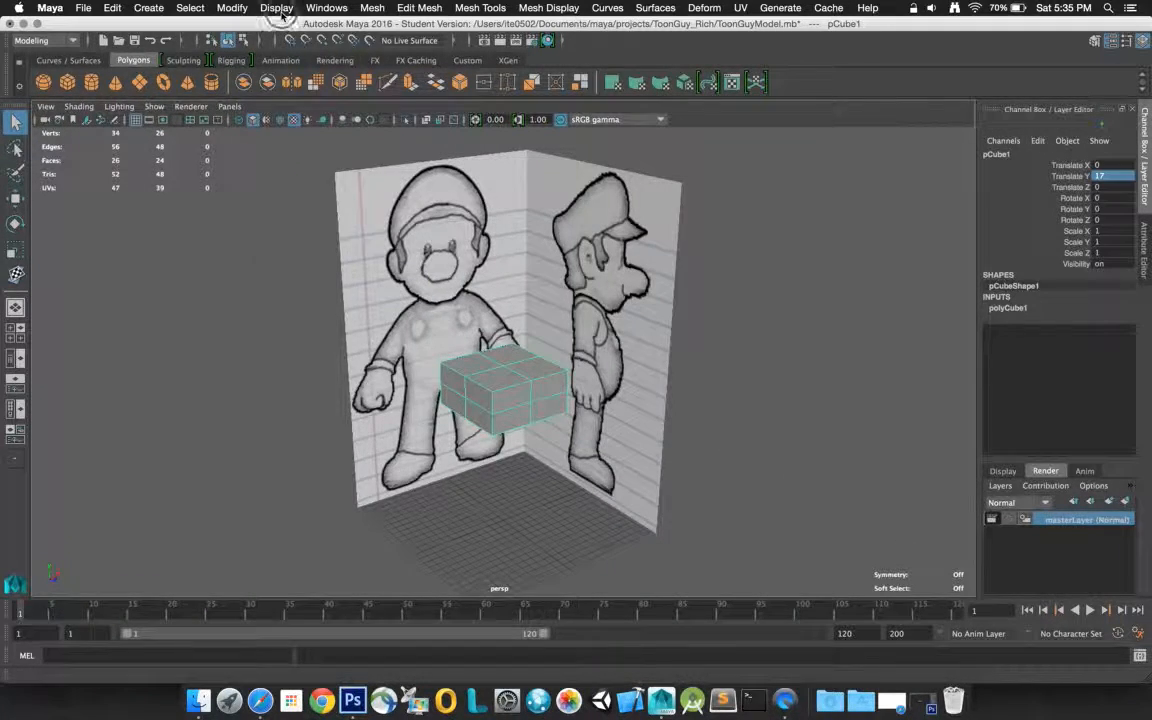
mouse_move(308, 57)
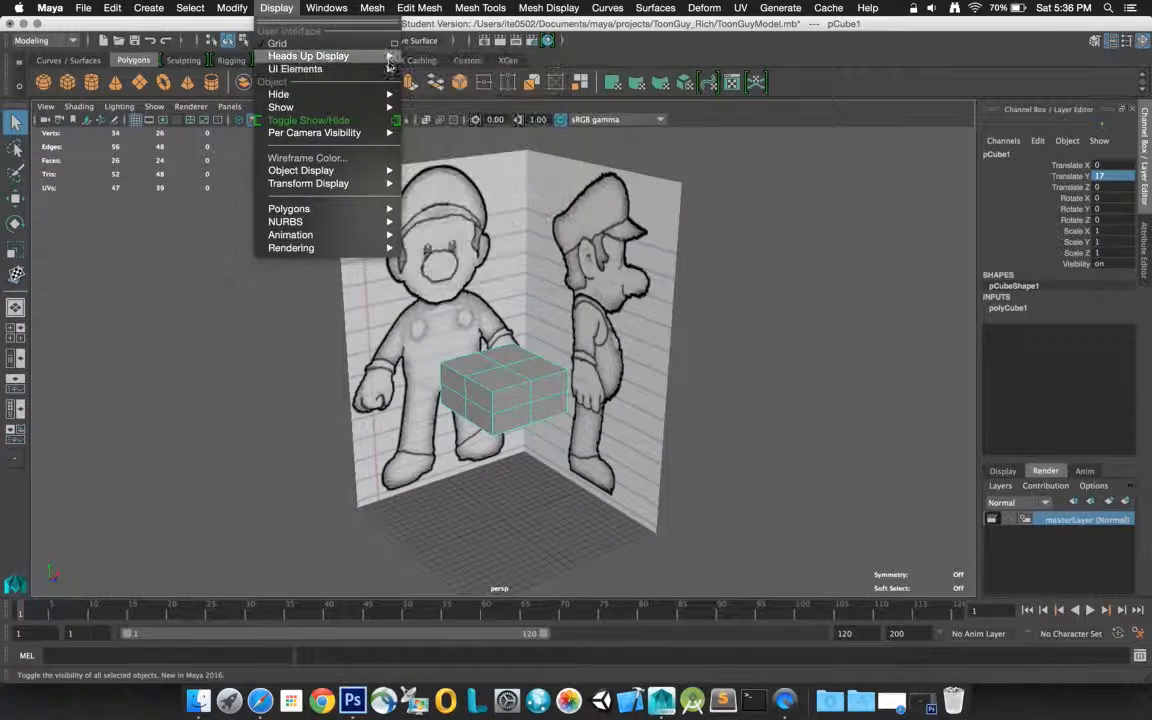
mouse_move(389, 58)
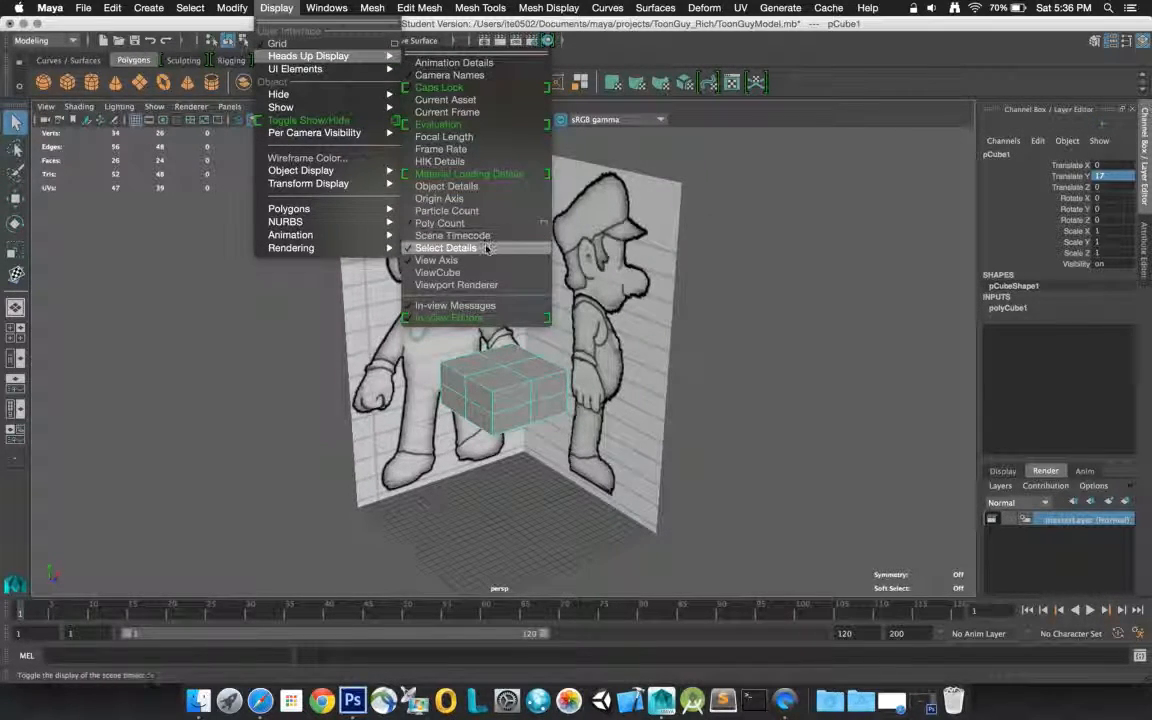
left_click(458, 249)
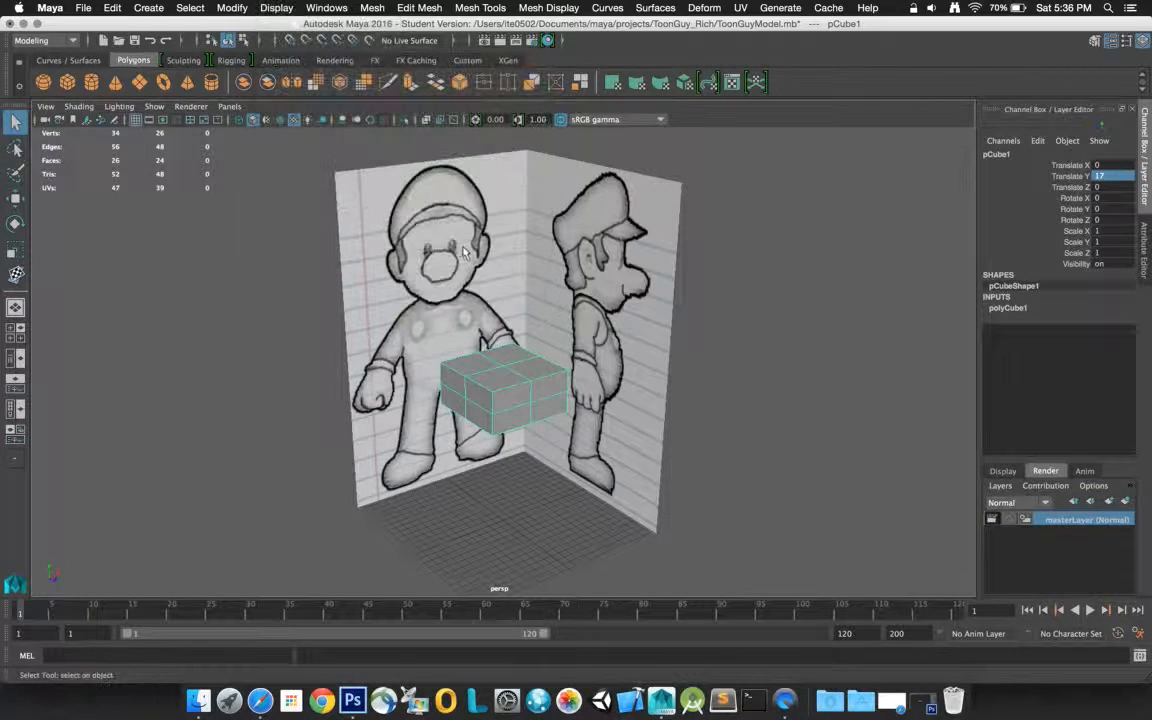
left_click(273, 8)
mouse_move(358, 66)
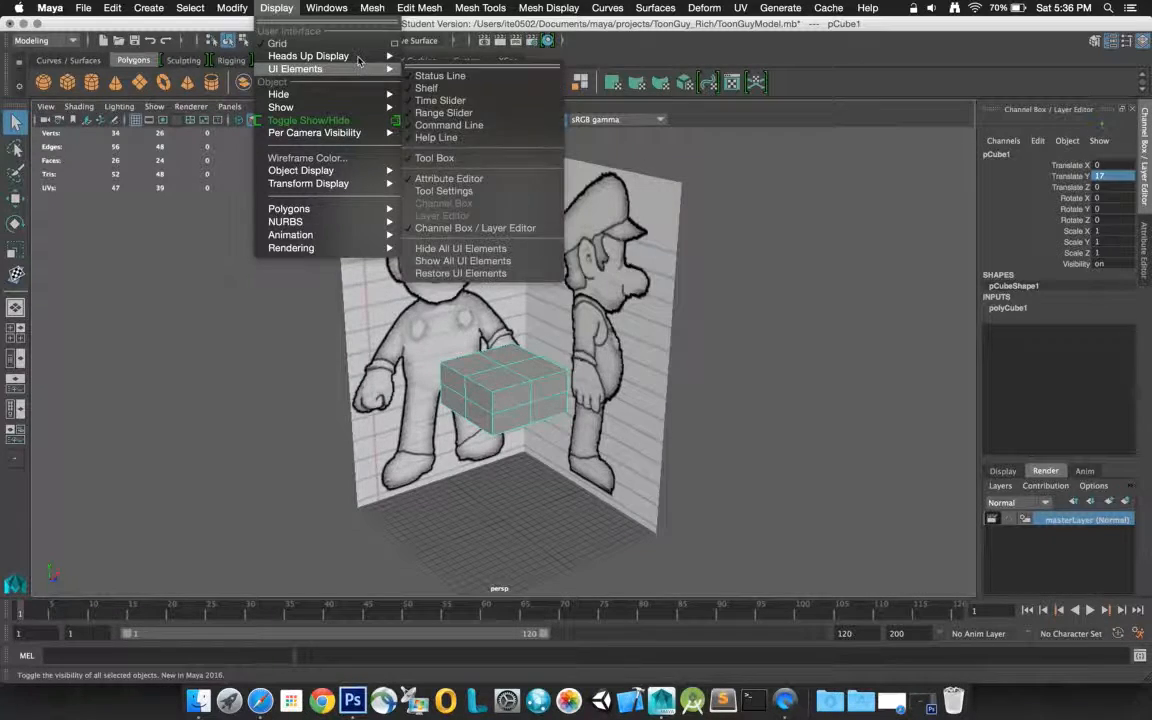
left_click(480, 250)
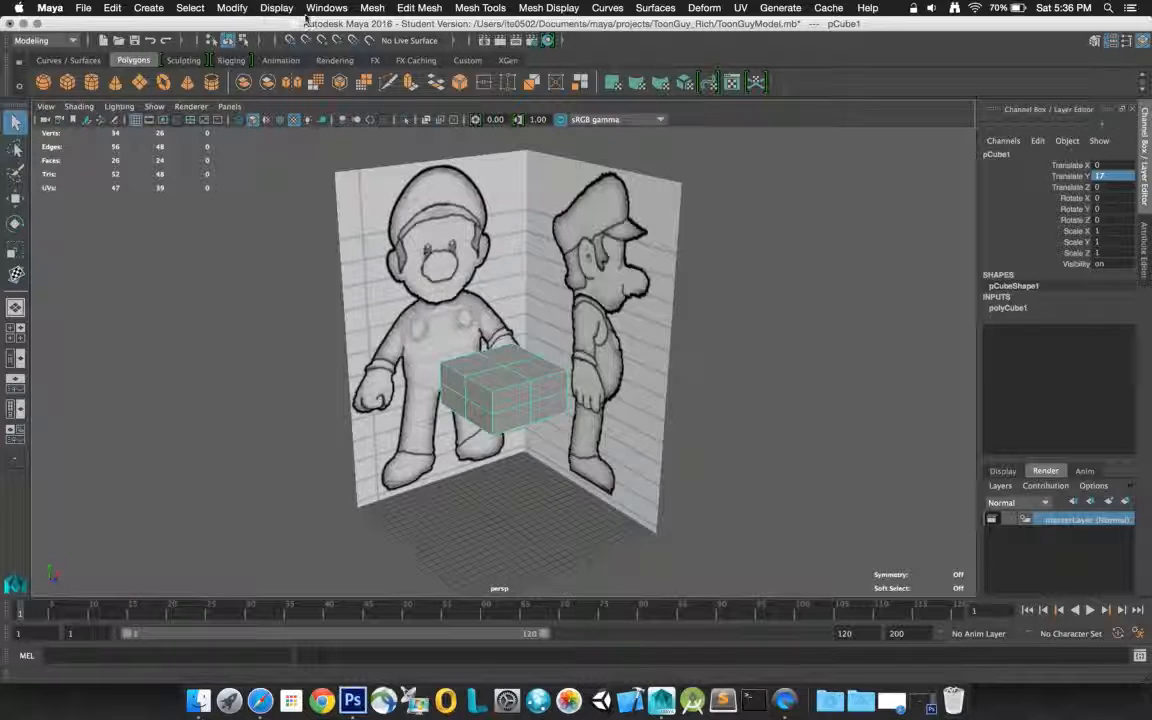
- Turn the Poly Count heads-up display off and back on
left_click(276, 8)
mouse_move(330, 56)
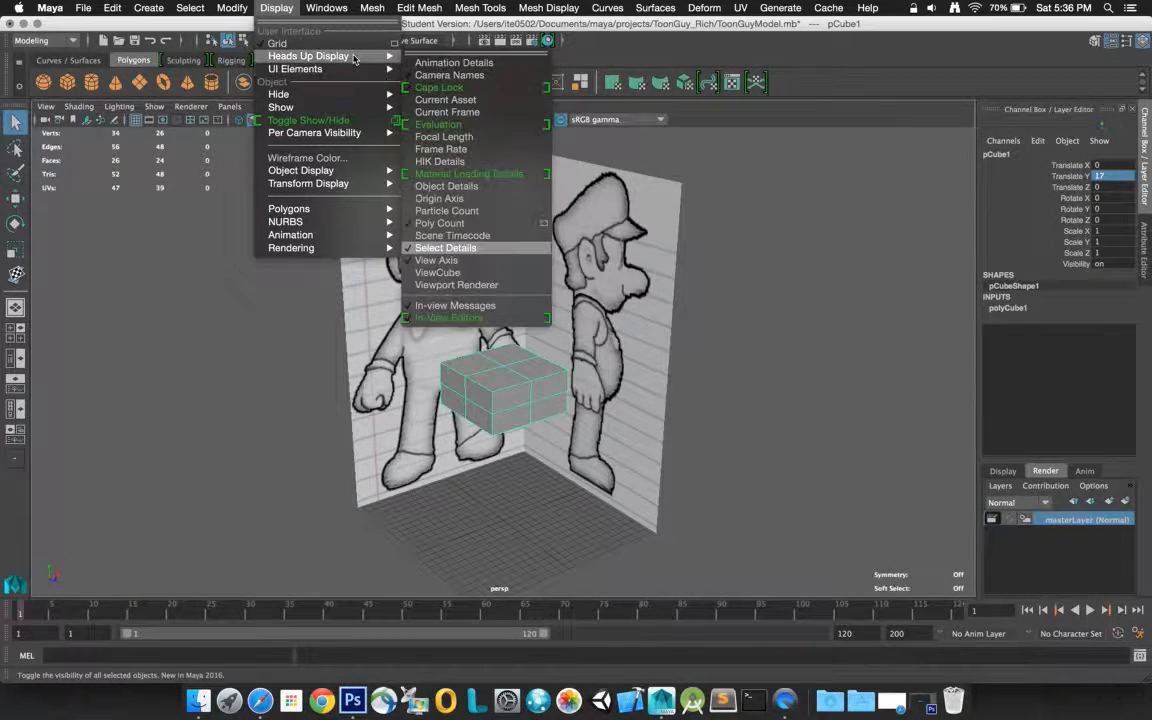
left_click(494, 224)
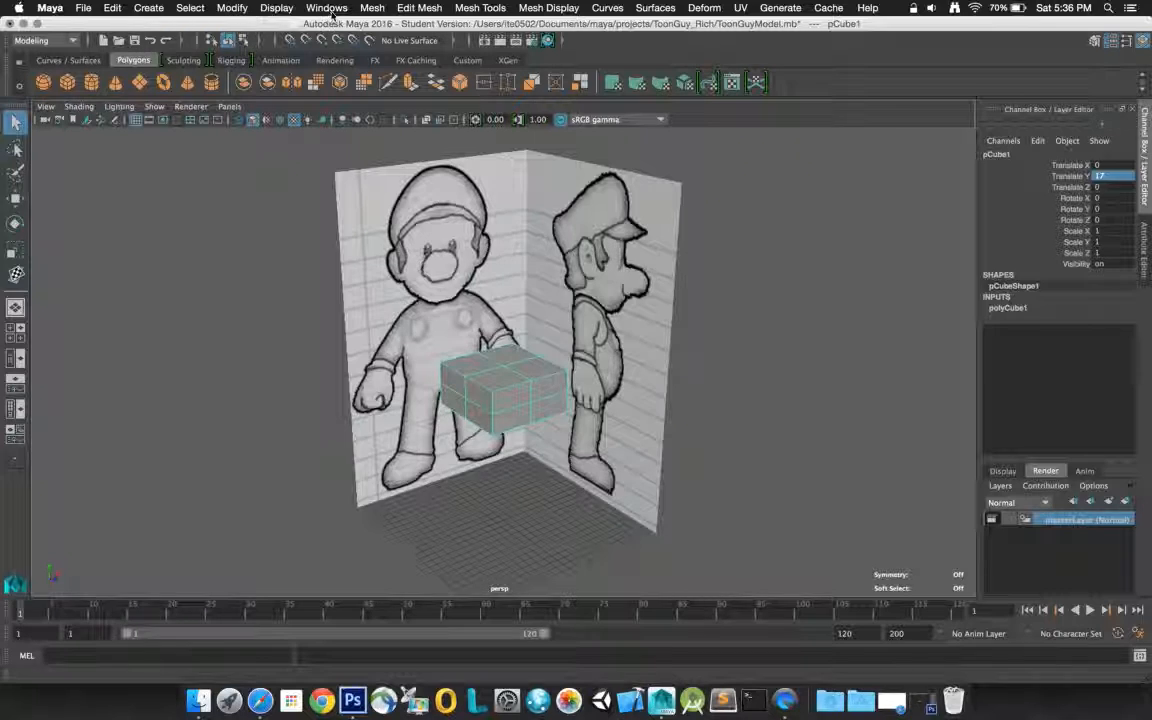
left_click(271, 9)
mouse_move(308, 56)
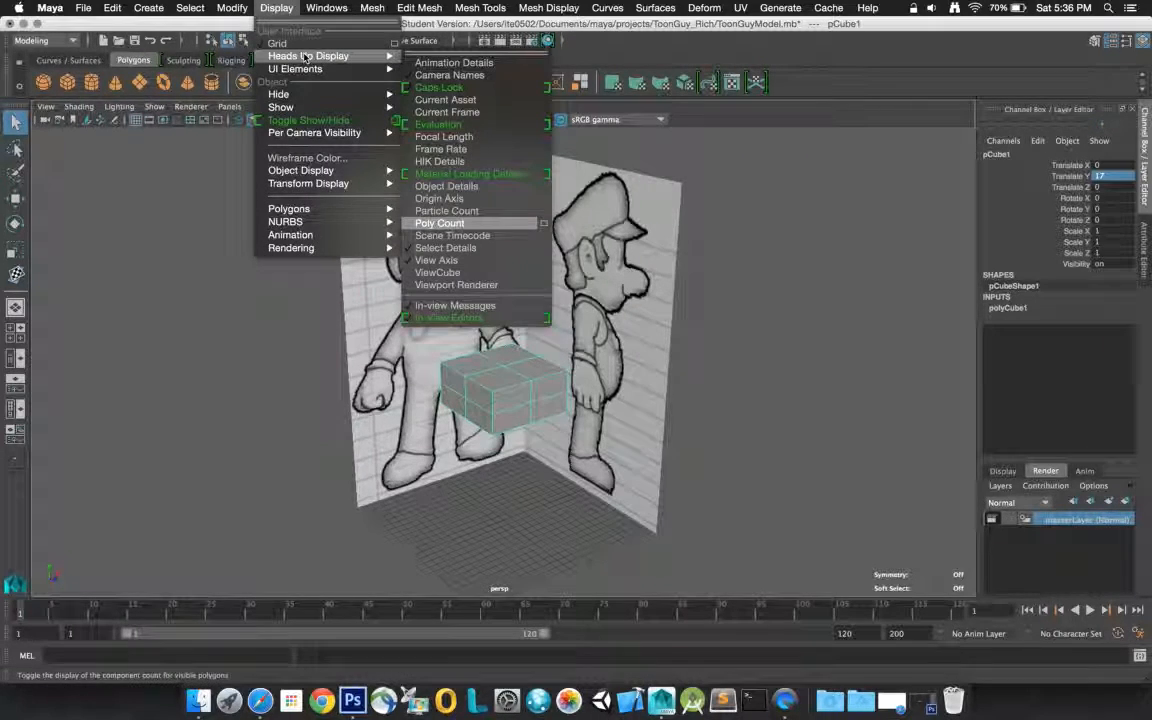
left_click(450, 224)
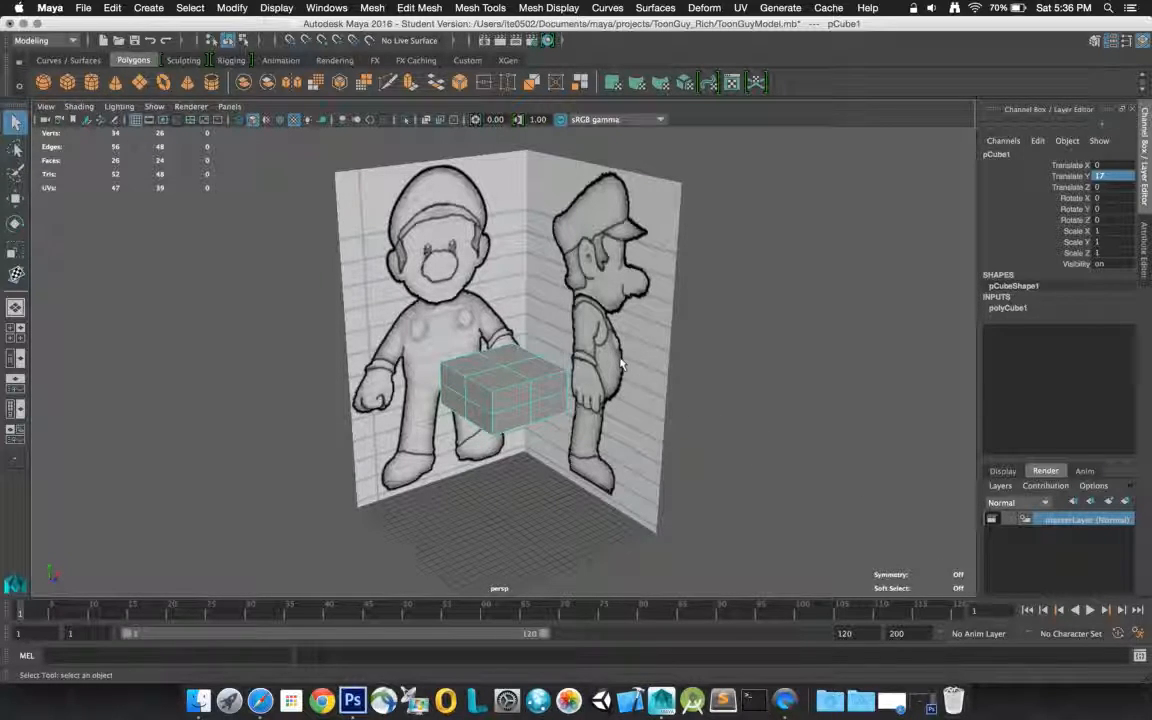
- View the cube against the front sketch and expand its polyCube1 creation settings
mouse_move(553, 330)
left_mouse_down("alt")
mouse_move(520, 352)
mouse_move(560, 329)
mouse_move(581, 334)
mouse_move(578, 350)
mouse_move(558, 337)
mouse_move(565, 320)
mouse_move(532, 318)
mouse_move(556, 312)
left_mouse_up("alt")
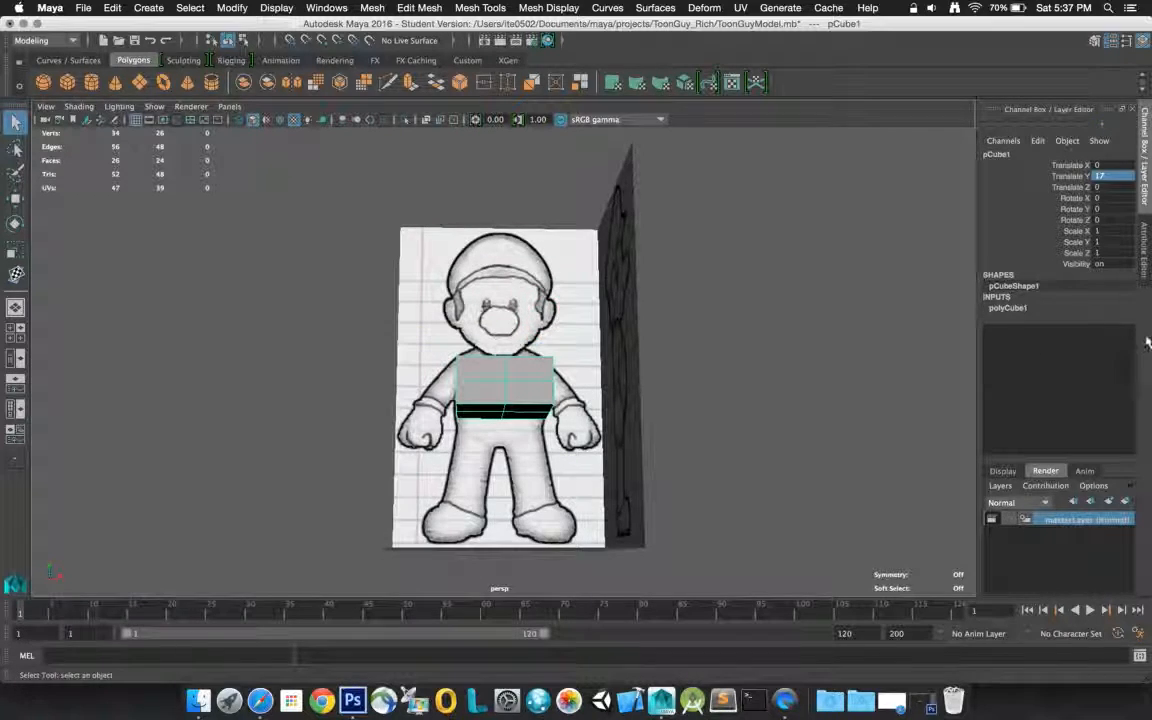
left_click(1010, 308)
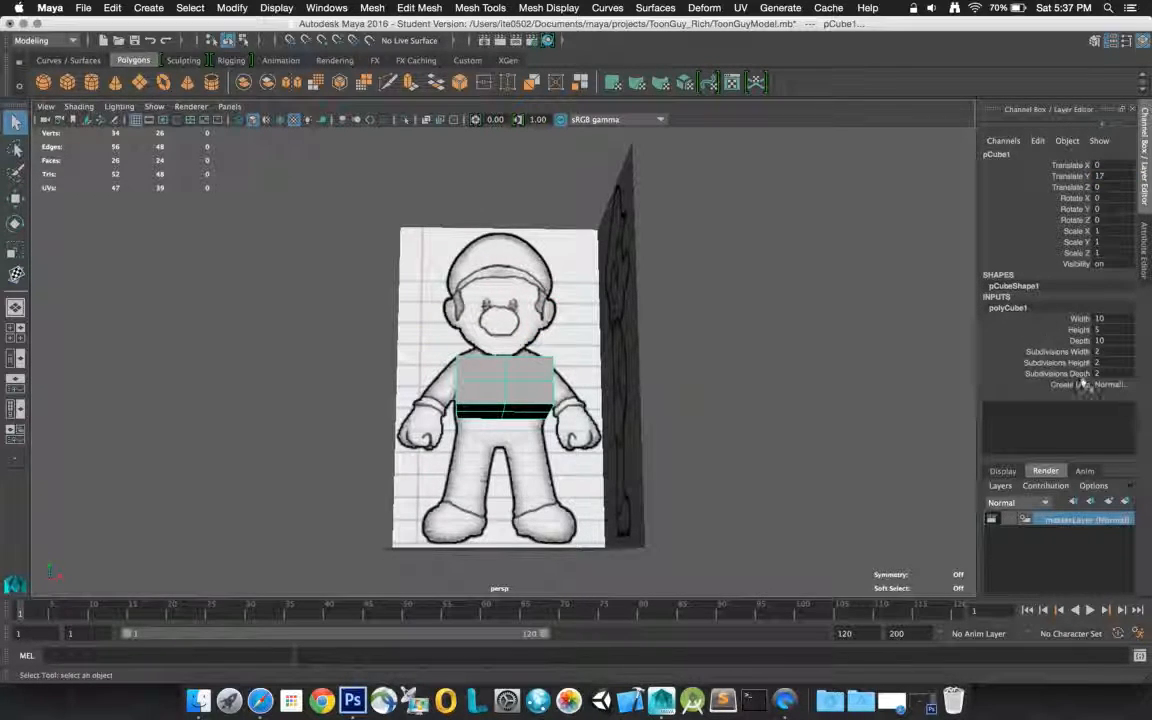
- Set the cube's Subdivisions Width and Subdivisions Depth to 4, leaving nothing selected
left_click_drag(625, 303, 650, 327, "alt")
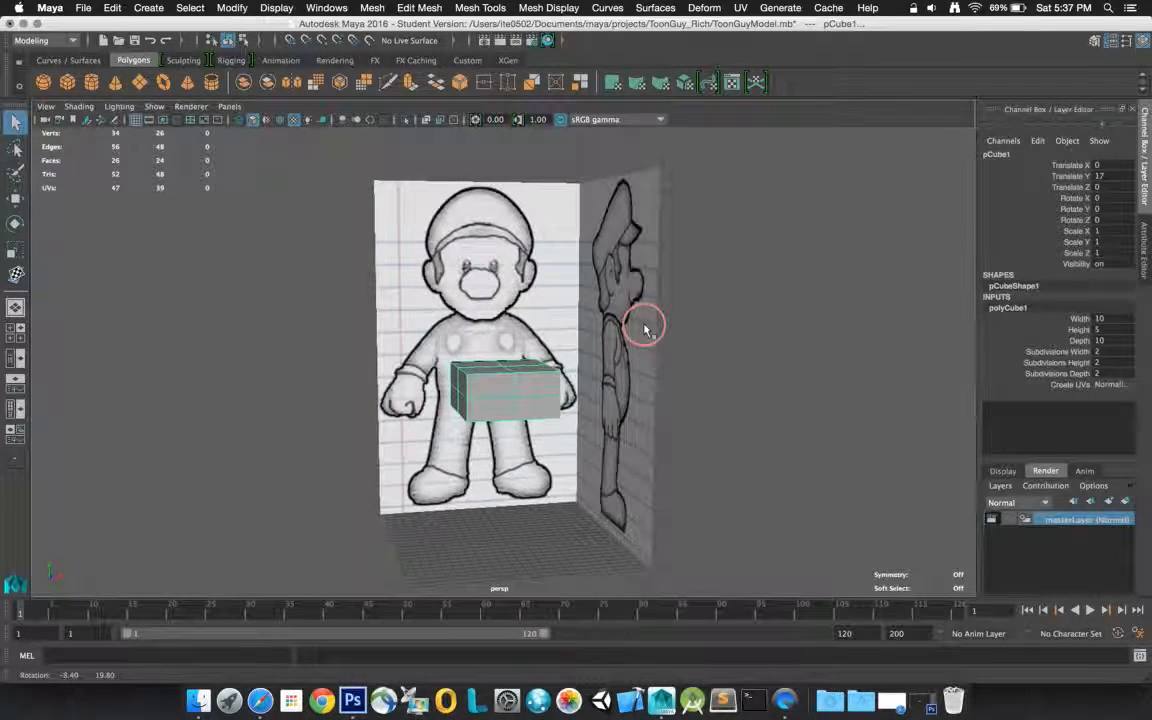
double_click(1100, 352)
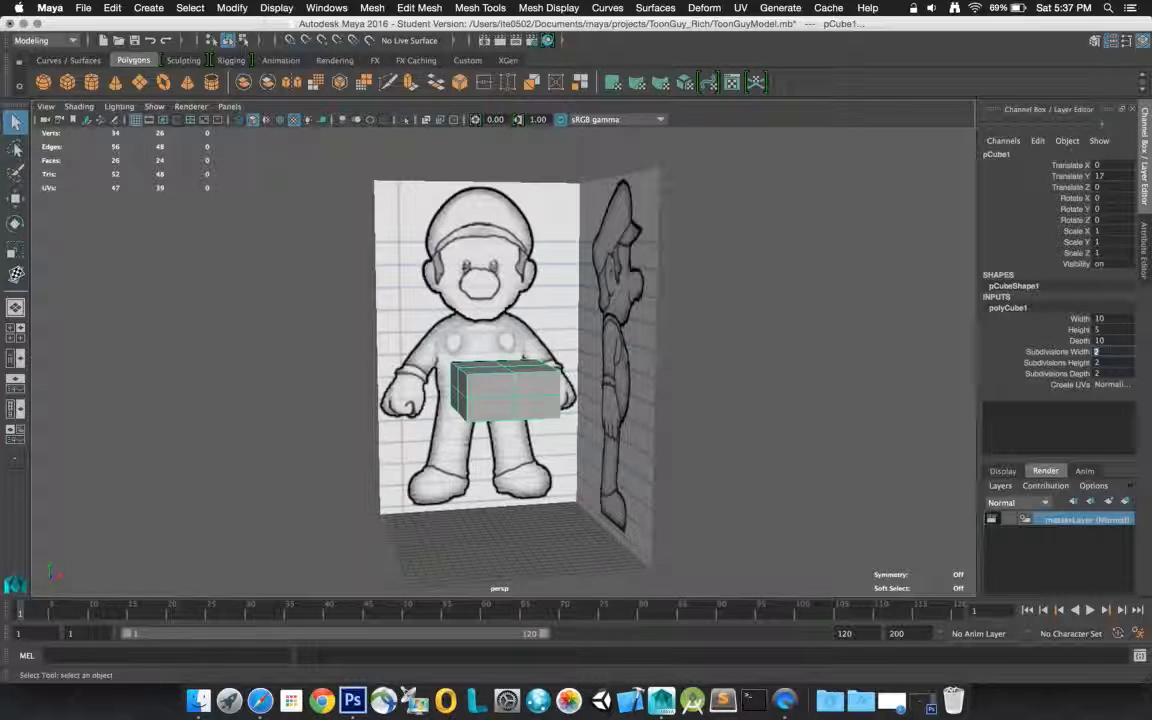
key("Return")
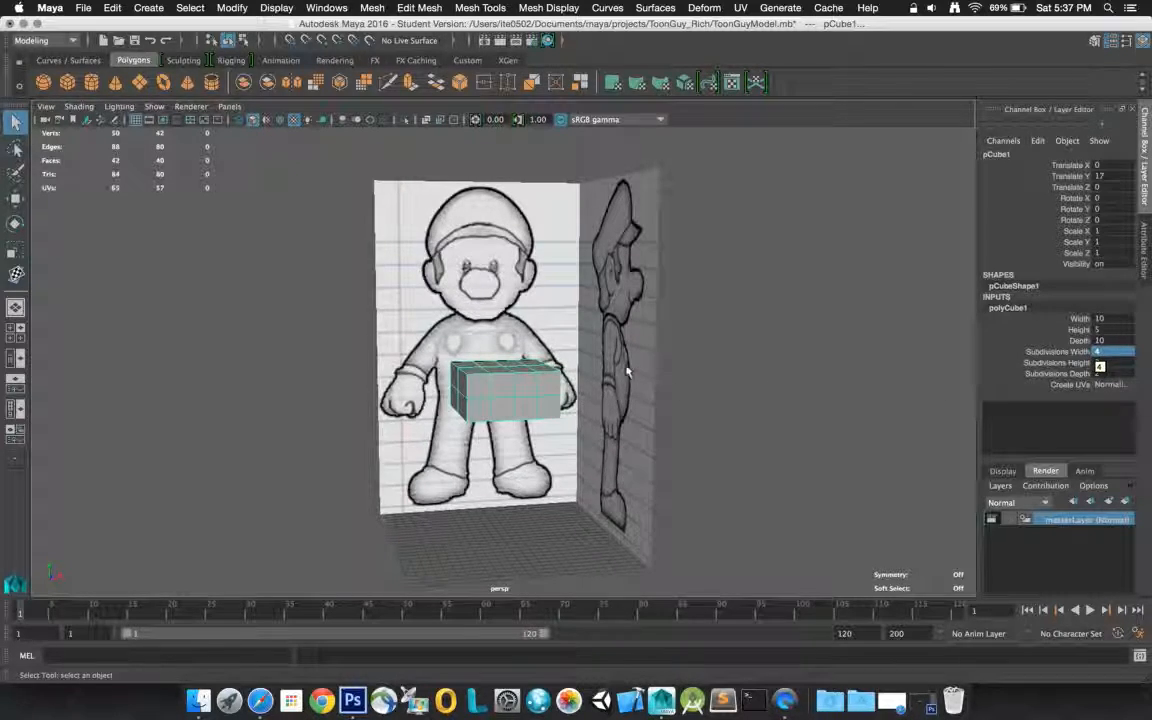
left_click_drag(575, 352, 617, 357, "alt")
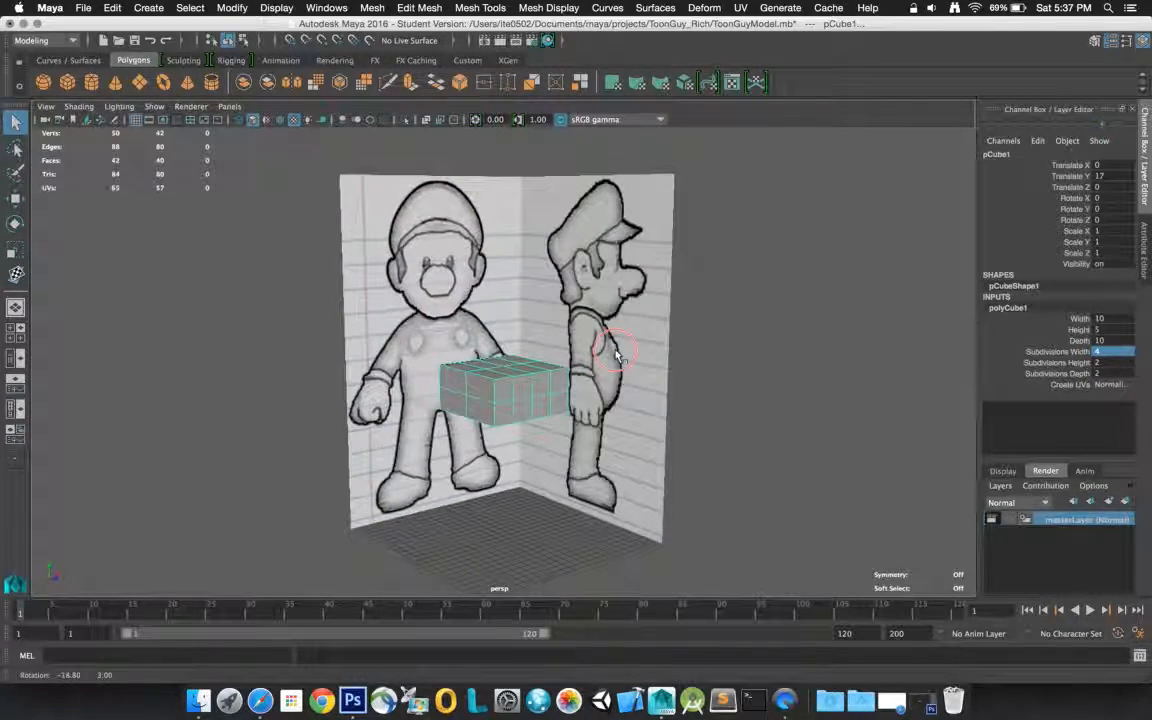
left_click(1110, 340)
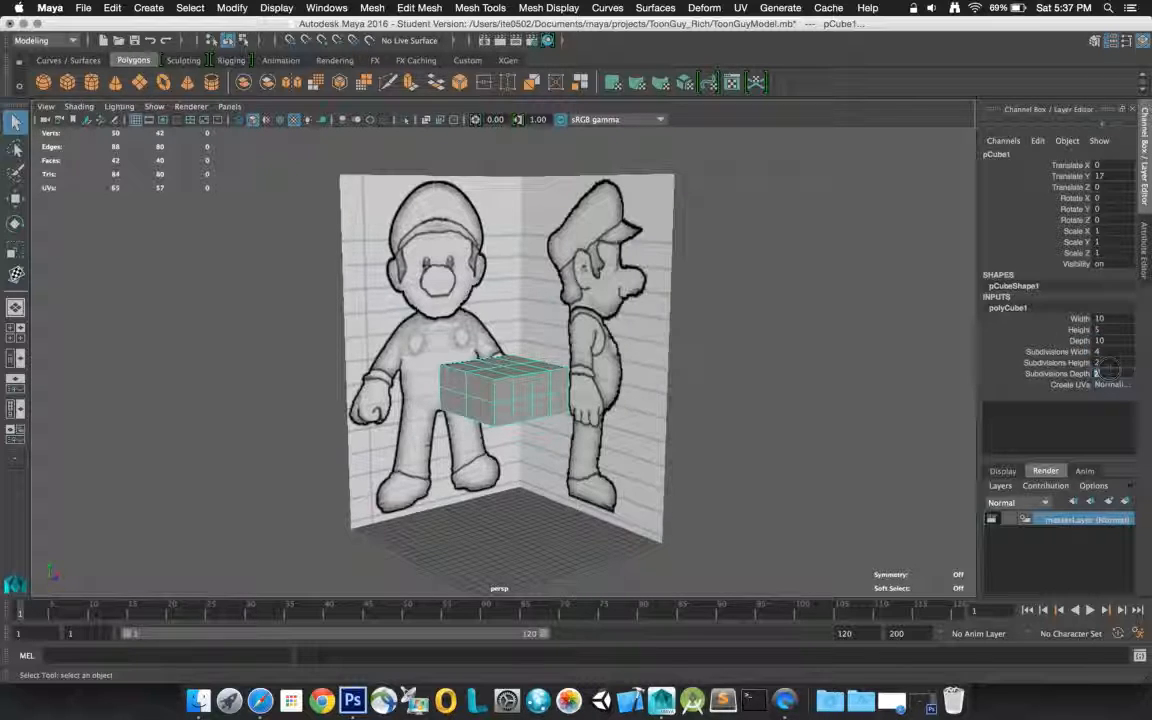
type("4")
key("Return")
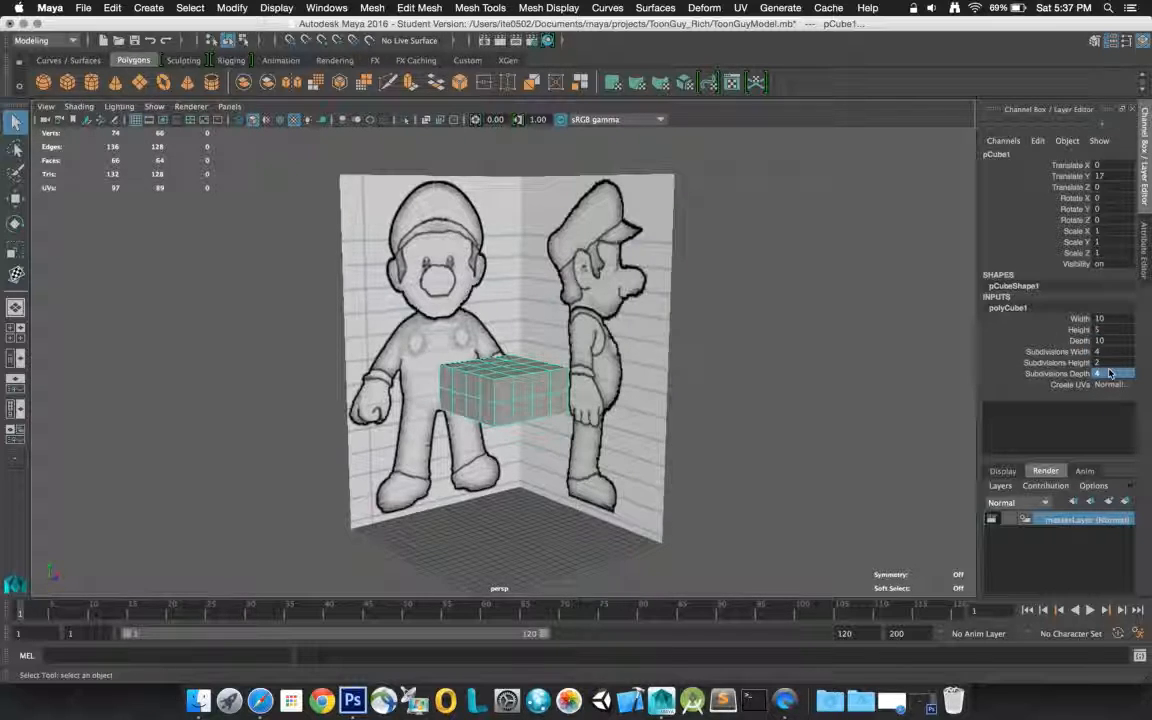
left_click(1111, 373)
left_click(786, 324)
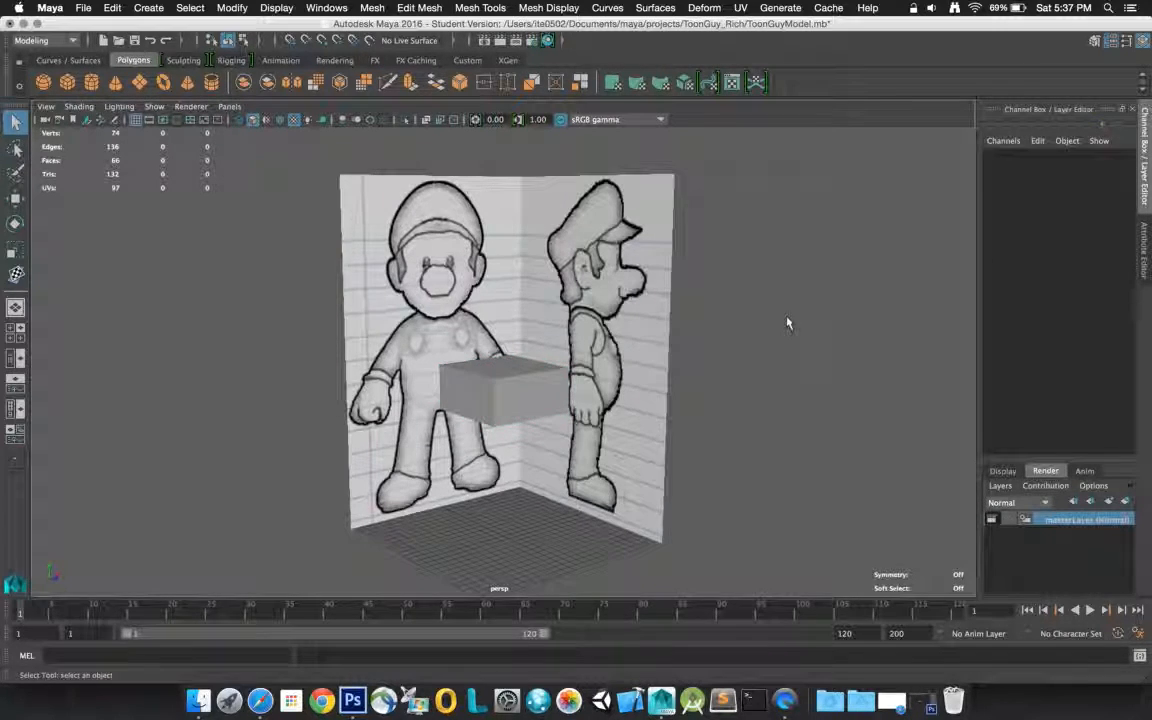
- Select the cube again, show the Modeling Toolkit and set Symmetry to Object X
left_click(532, 394)
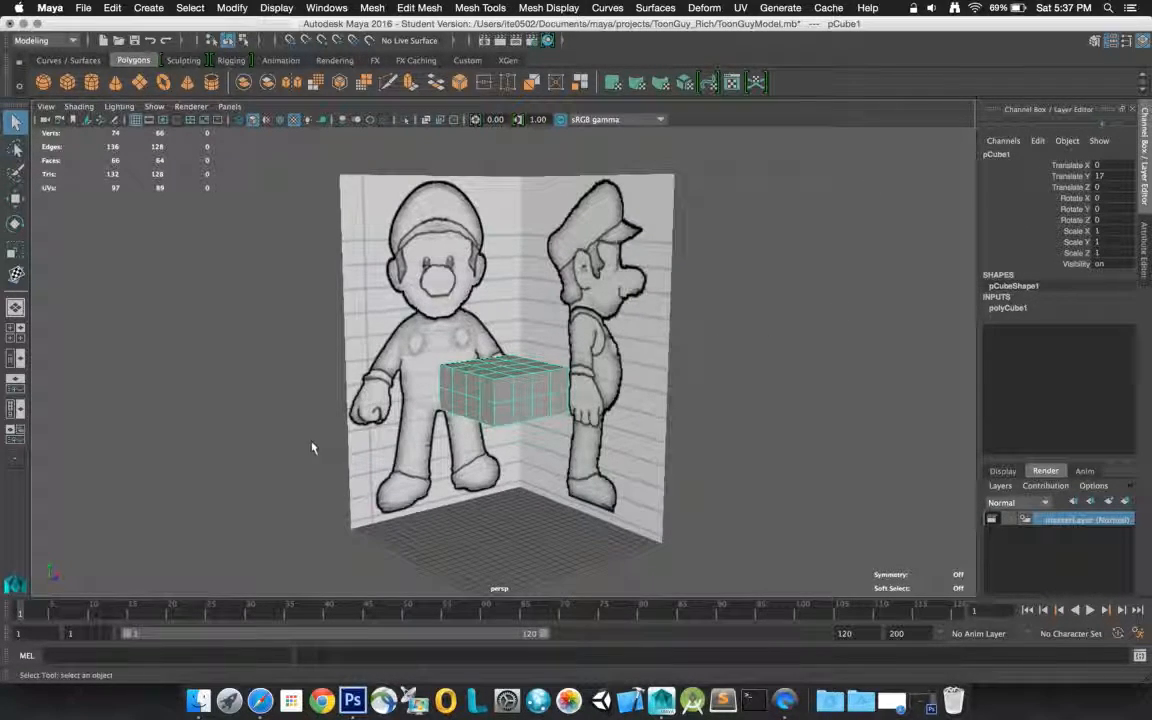
left_click_drag(538, 371, 516, 383, "alt")
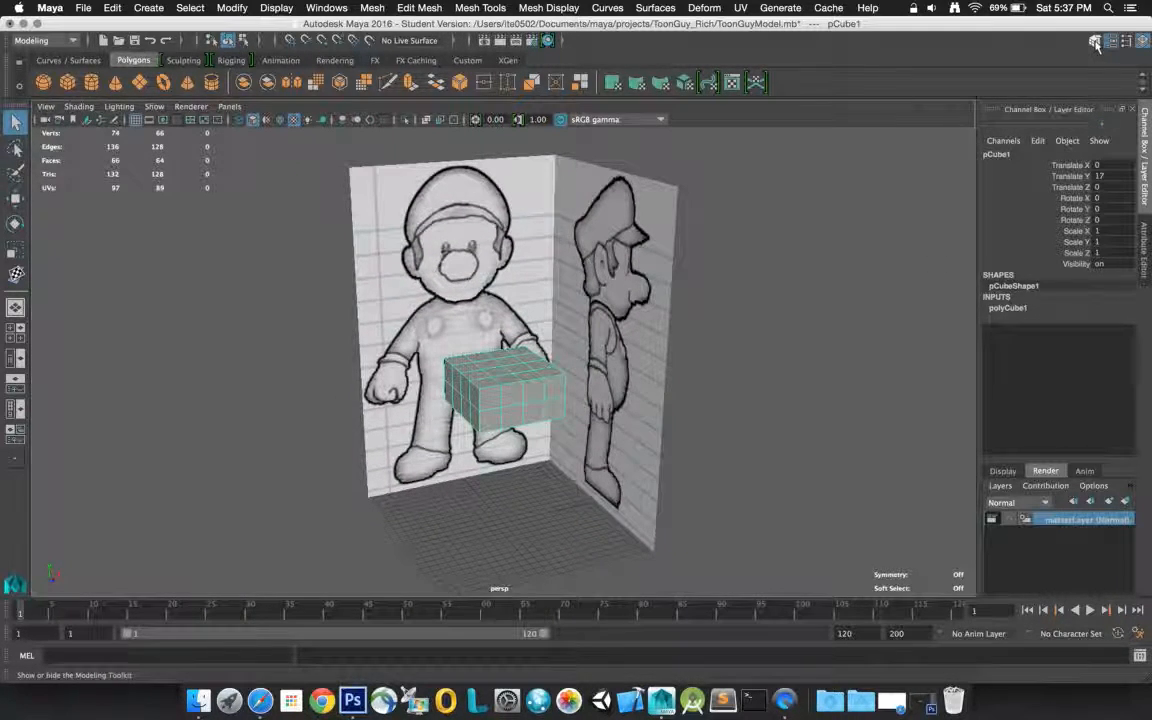
left_click(1095, 44)
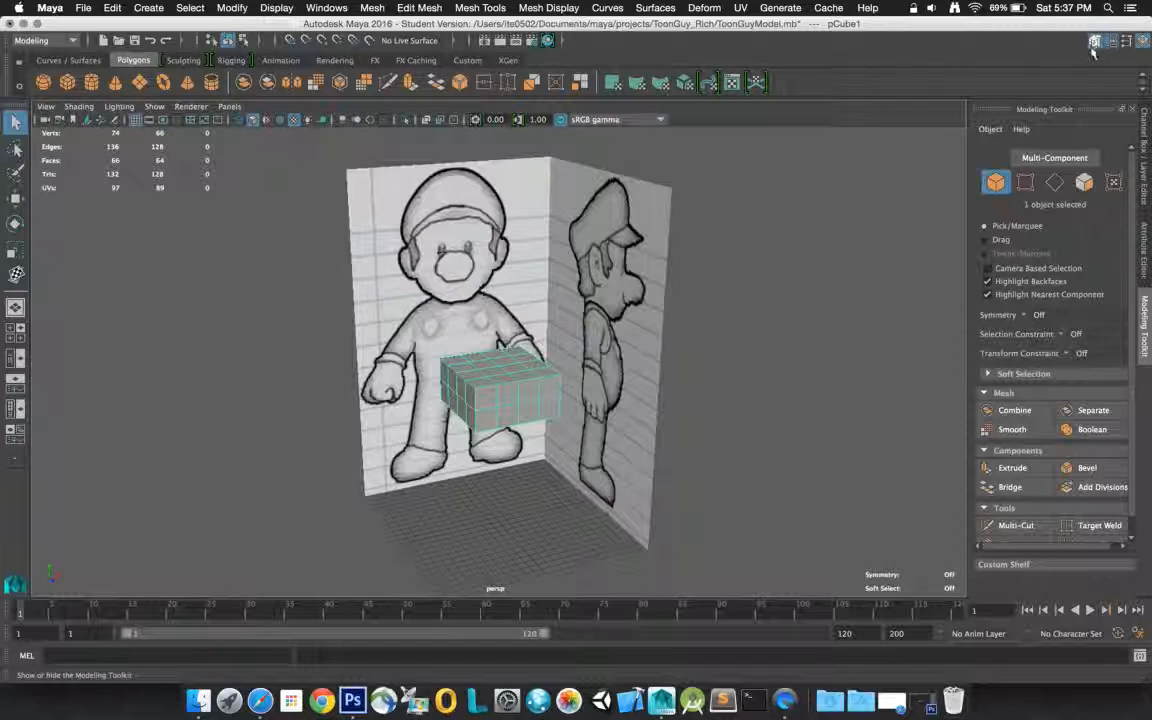
left_click_drag(1133, 235, 1133, 262)
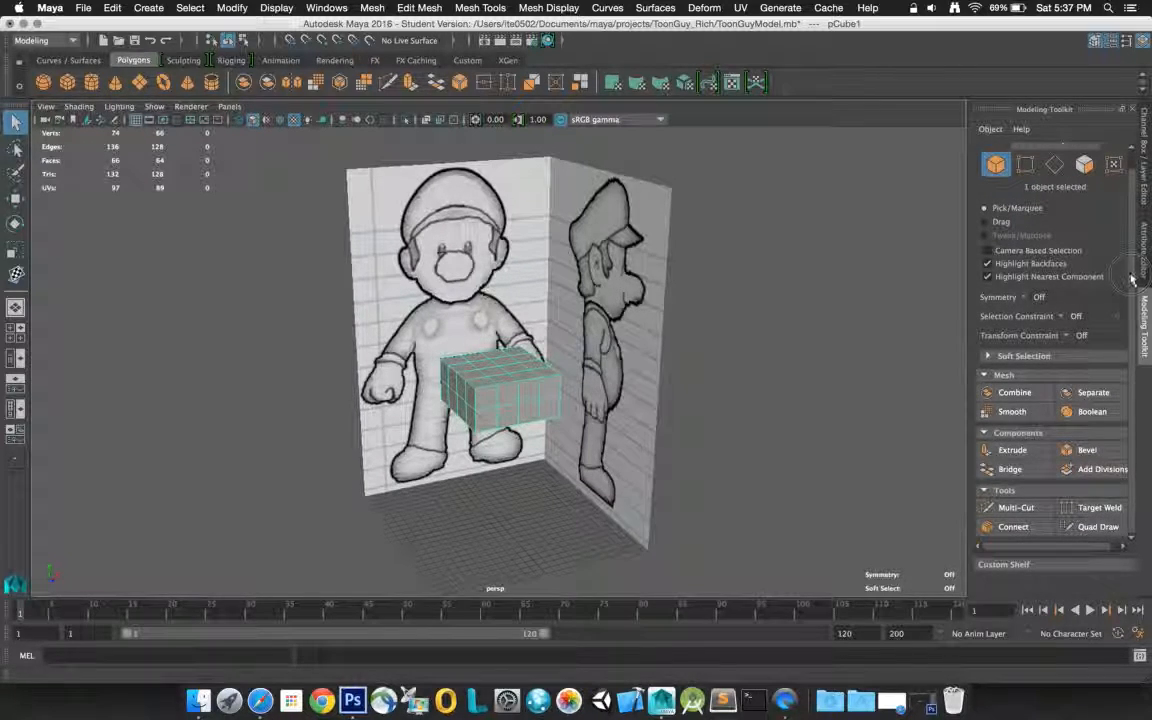
left_click(1025, 299)
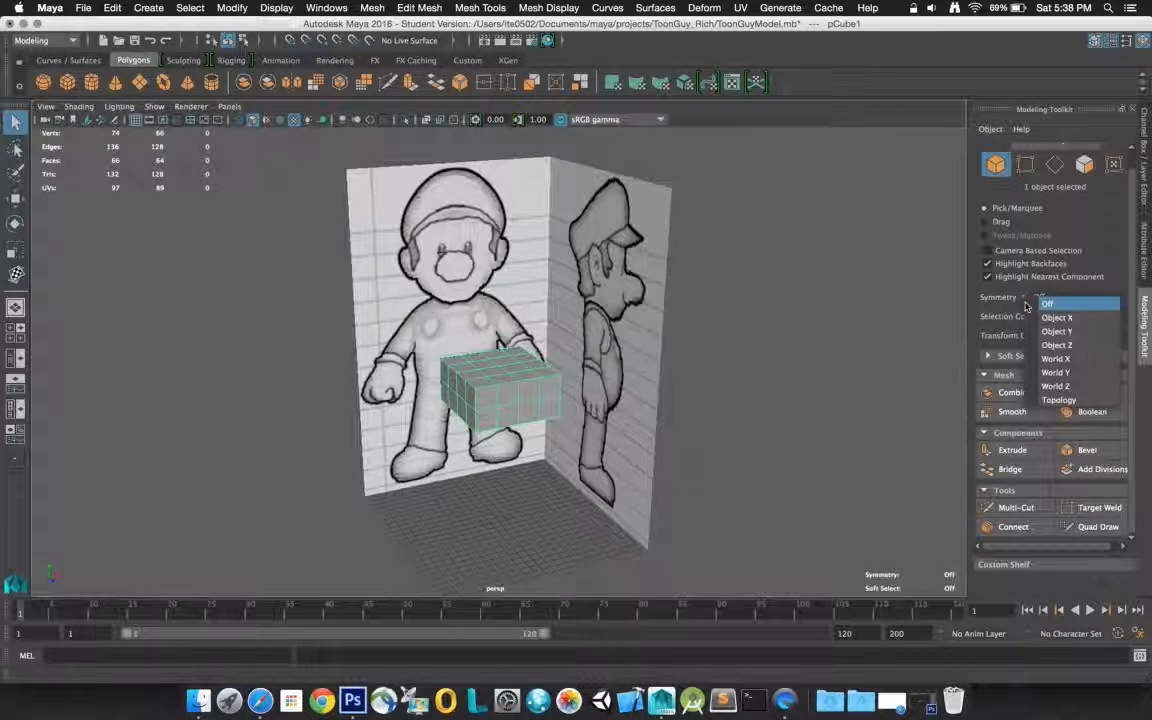
left_click(1066, 320)
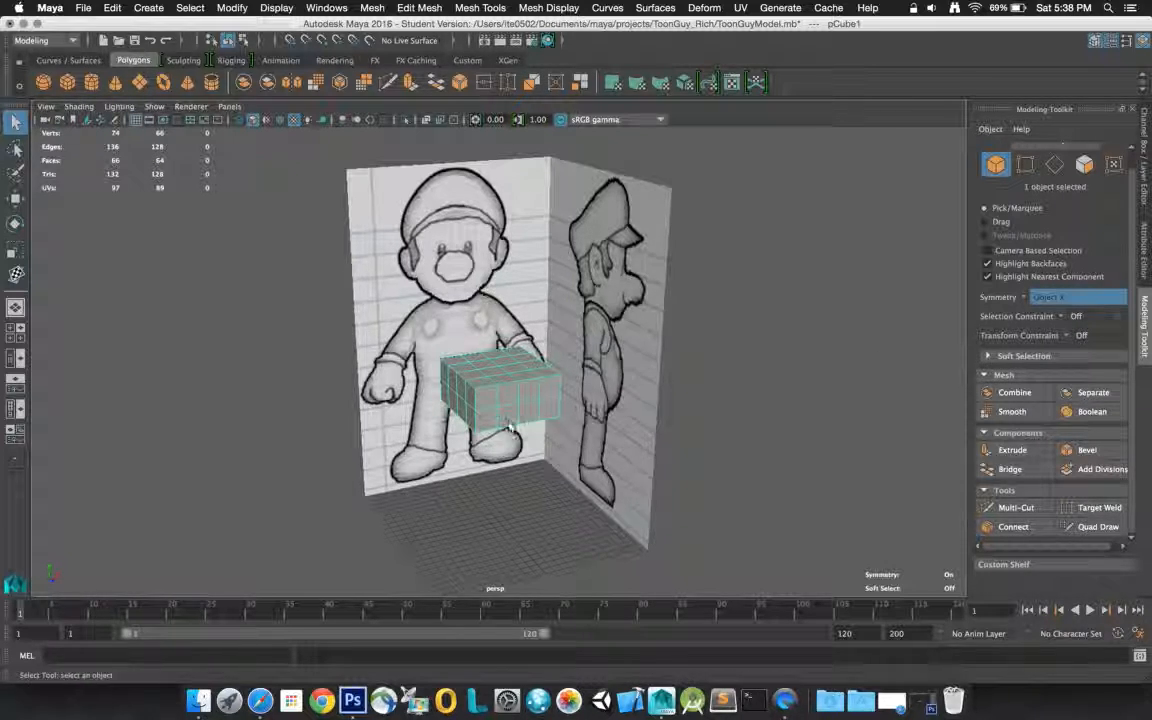
- Switch to face selection and select all 16 faces on the underside of the cube
right_click_drag(540, 400, 548, 358)
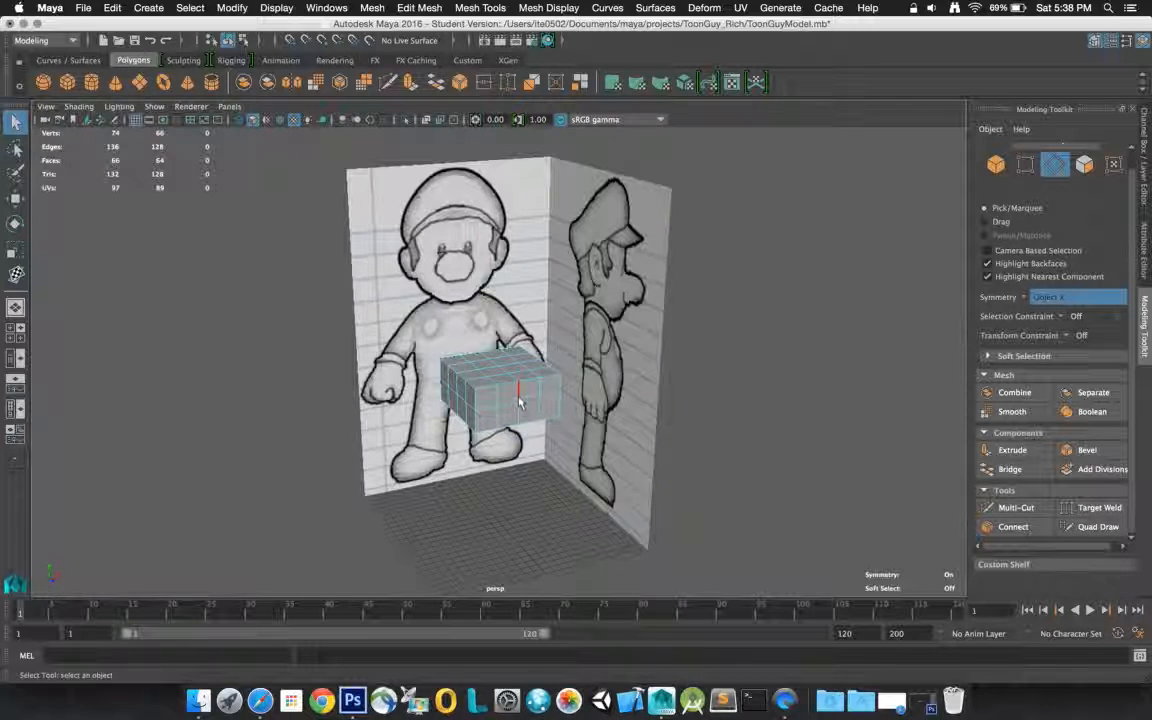
left_click_drag(529, 409, 445, 377, "alt")
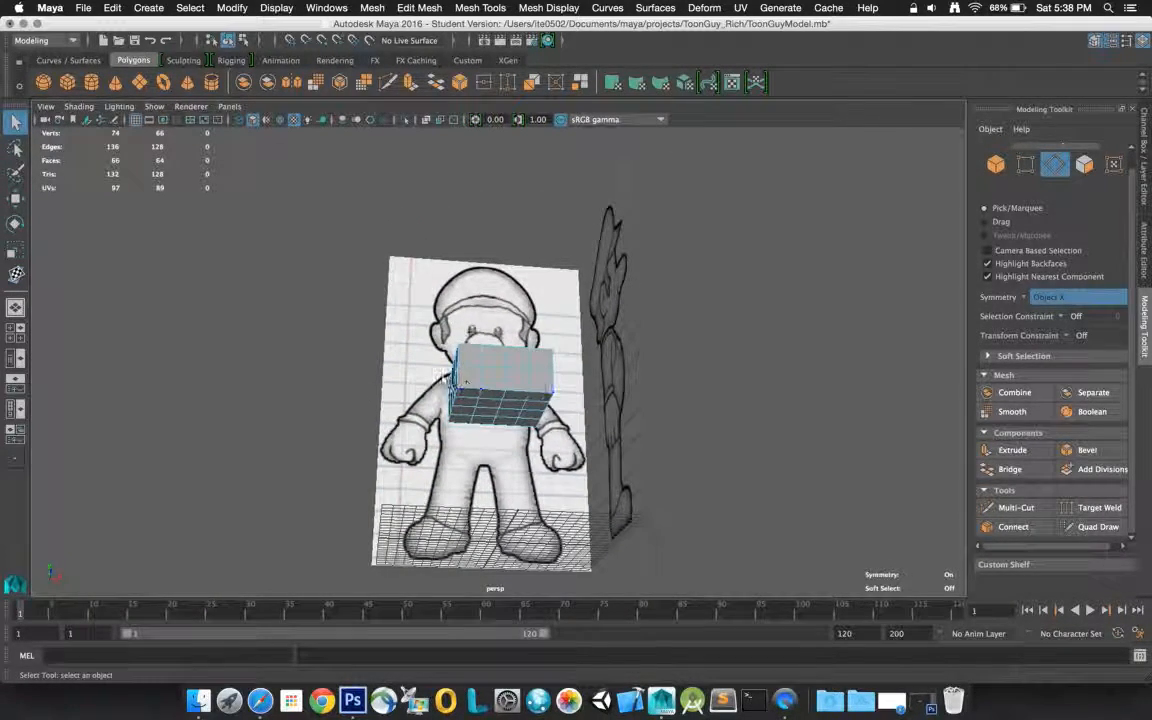
right_click_drag(486, 326, 490, 366)
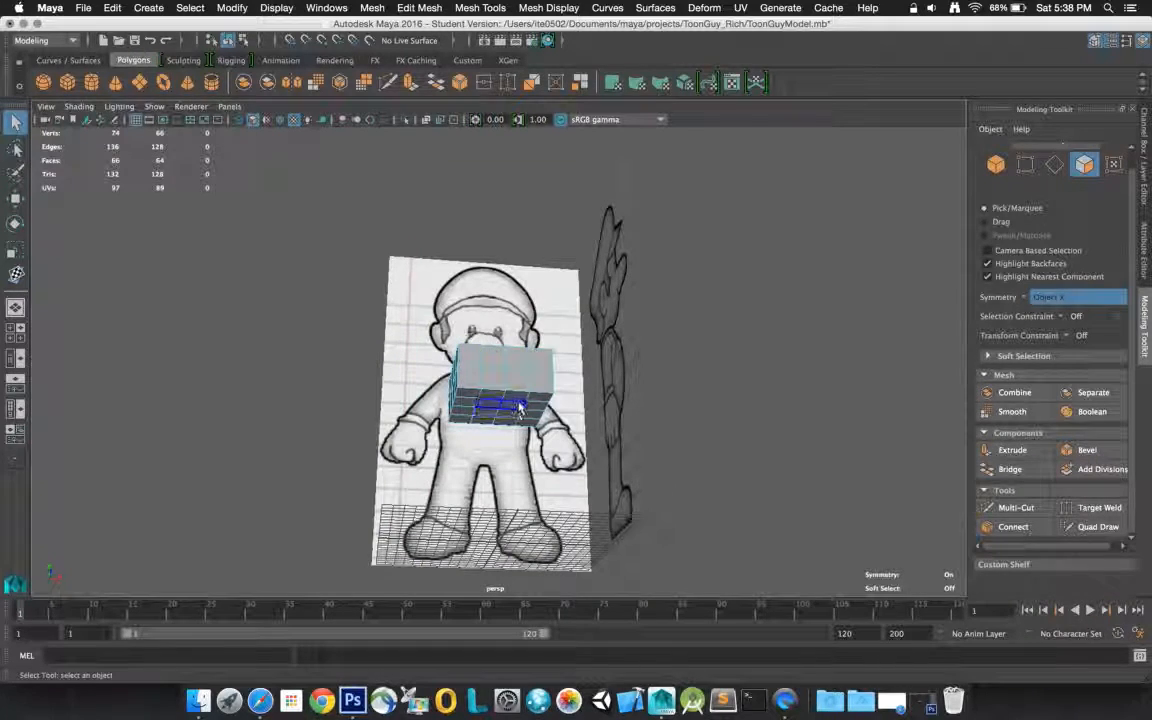
left_click(516, 396)
left_click(535, 398, "shift")
left_click(531, 409, "shift")
left_click(514, 408, "shift")
left_click(512, 416, "shift")
left_click(527, 418, "shift")
left_click(520, 420, "shift")
left_click(521, 412, "shift")
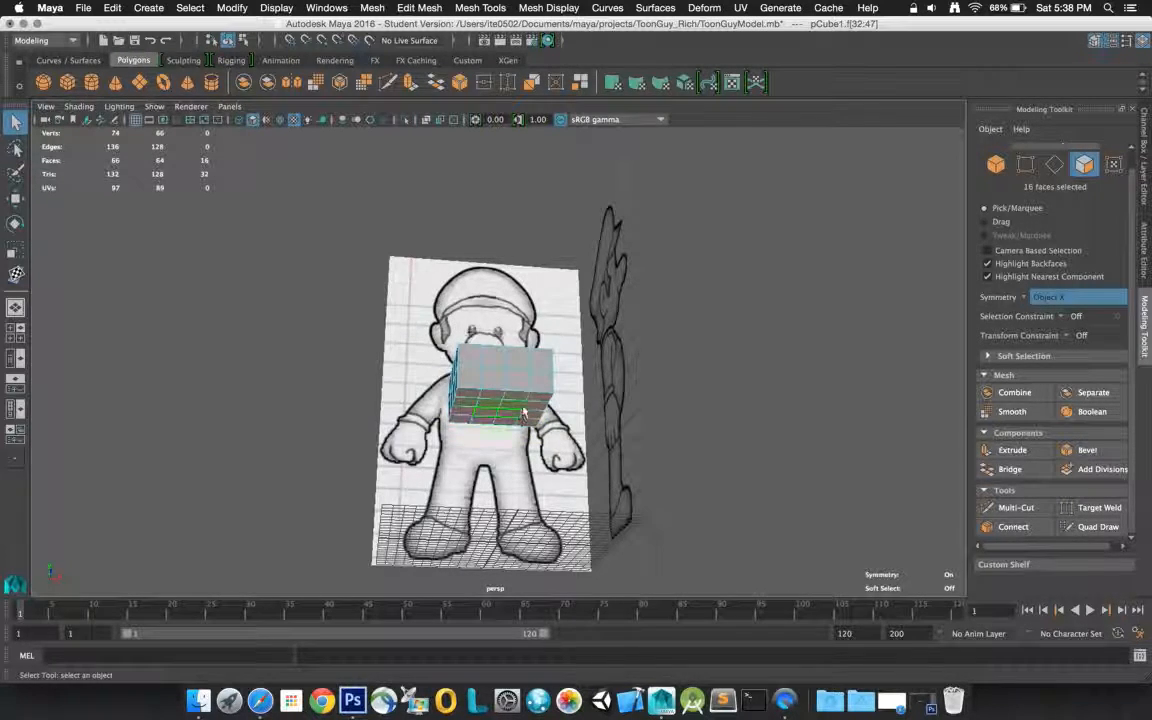
- Extrude the selected bottom faces with a Thickness of 0
left_click(1012, 451)
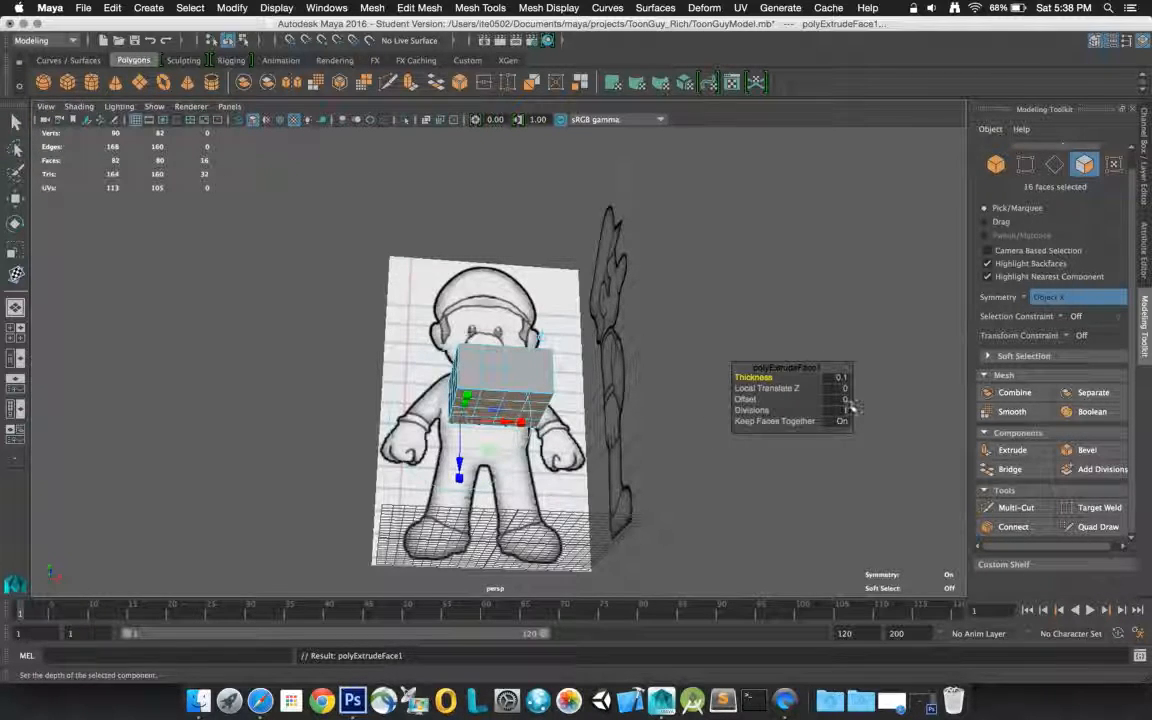
left_click(836, 379)
type("0.1")
key("BackSpace")
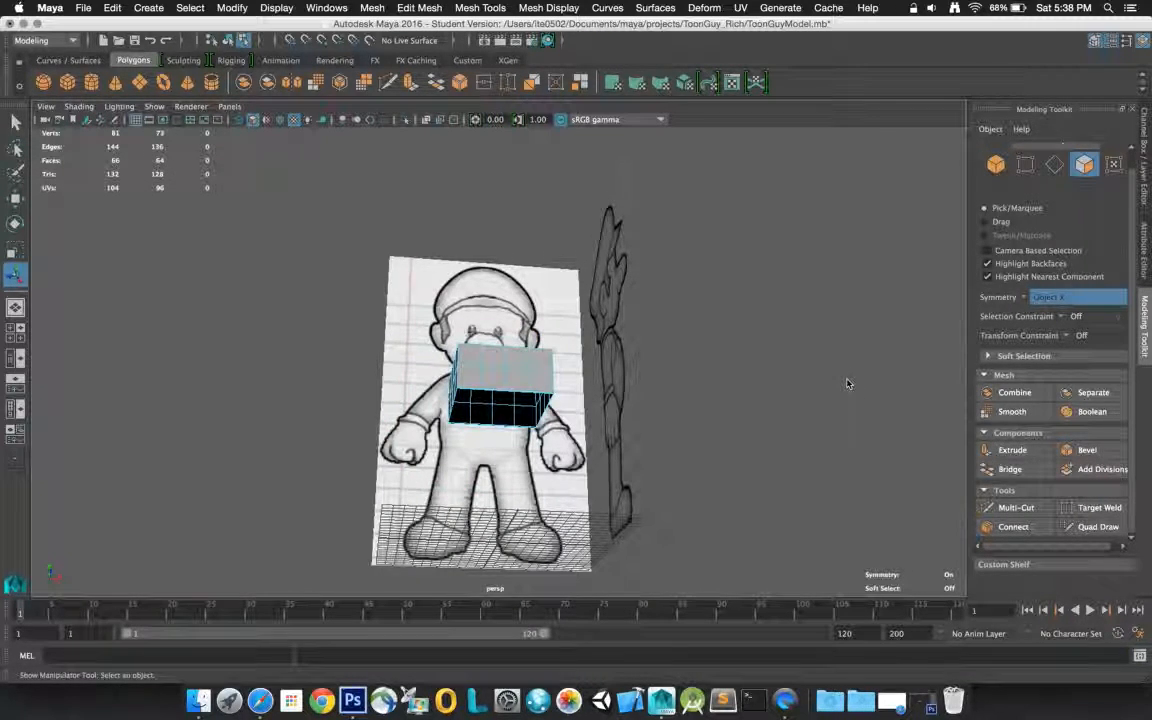
key("z")
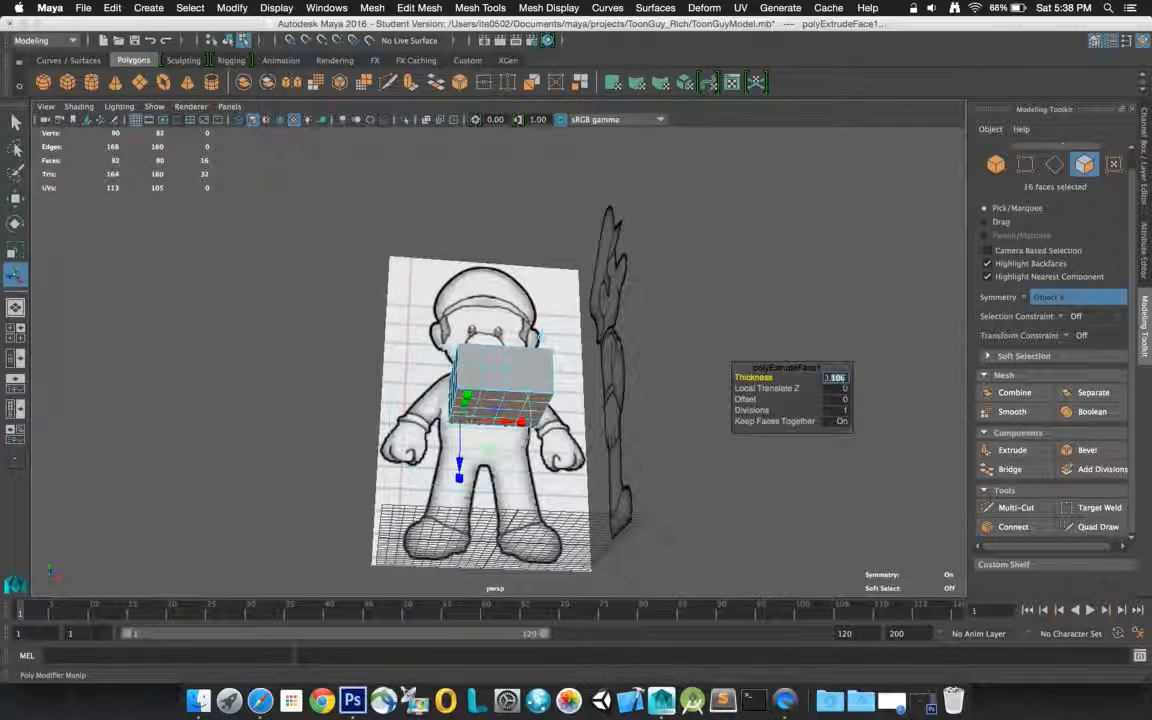
type("0.0")
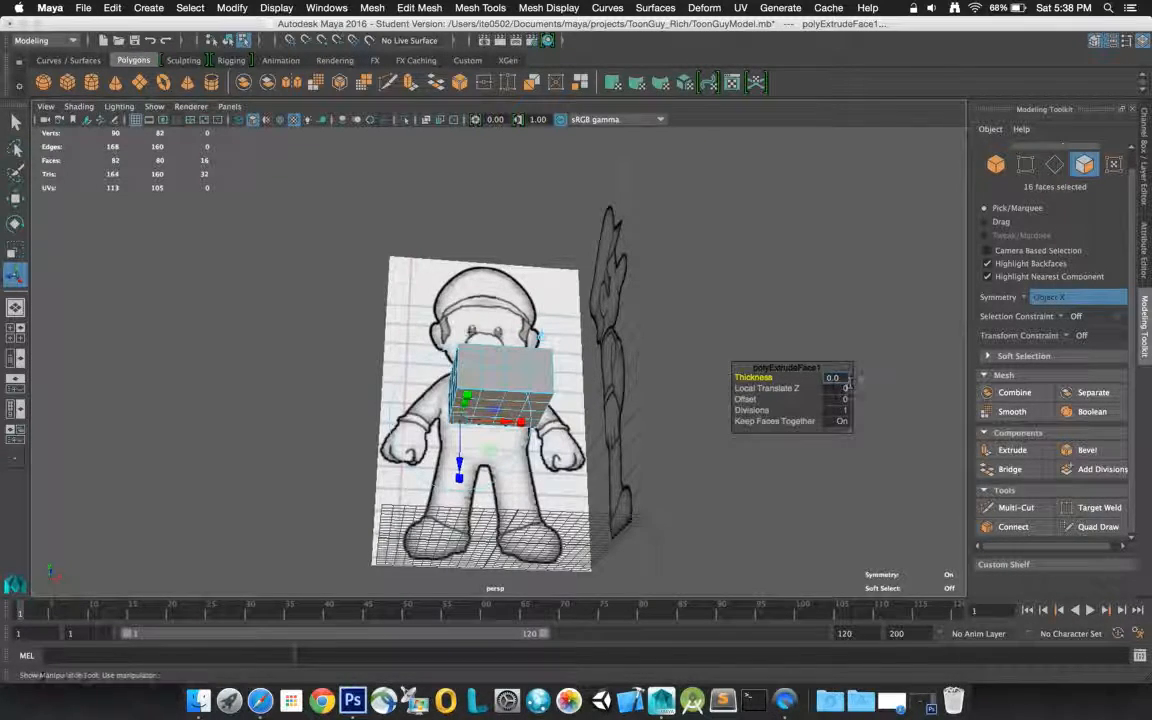
key("Tab")
- Set the extrusion's Local Translate Z to 2 and its Offset to 1
left_click(845, 388)
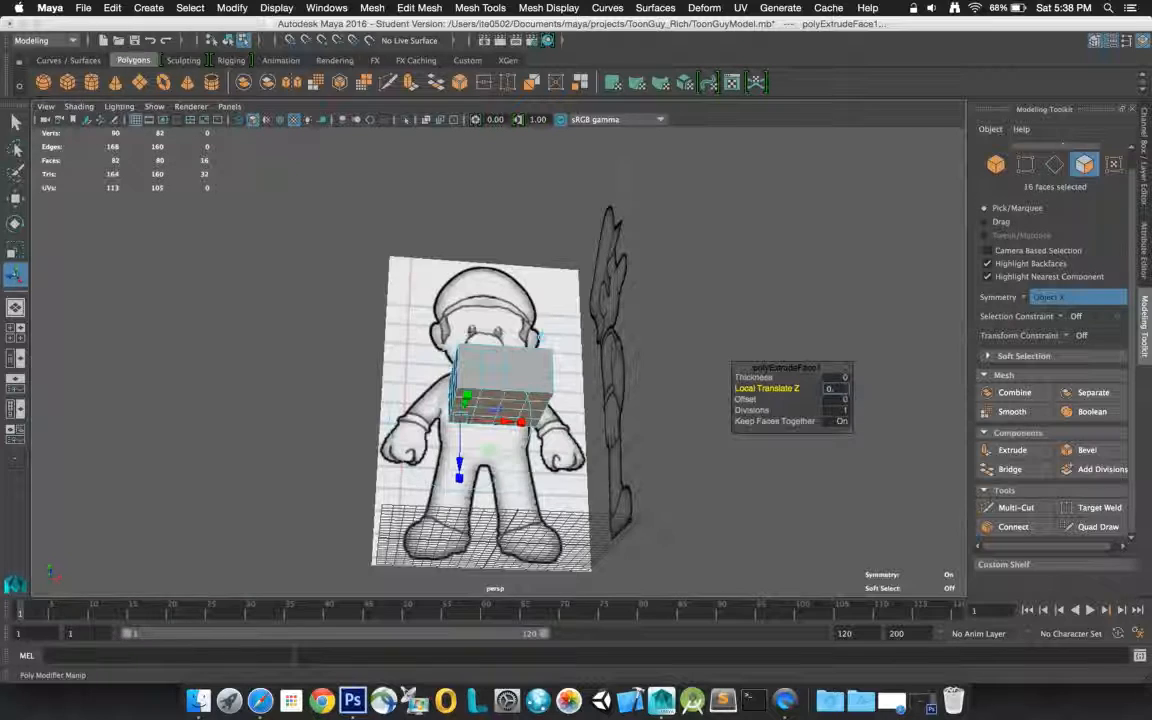
type("2")
key("Tab")
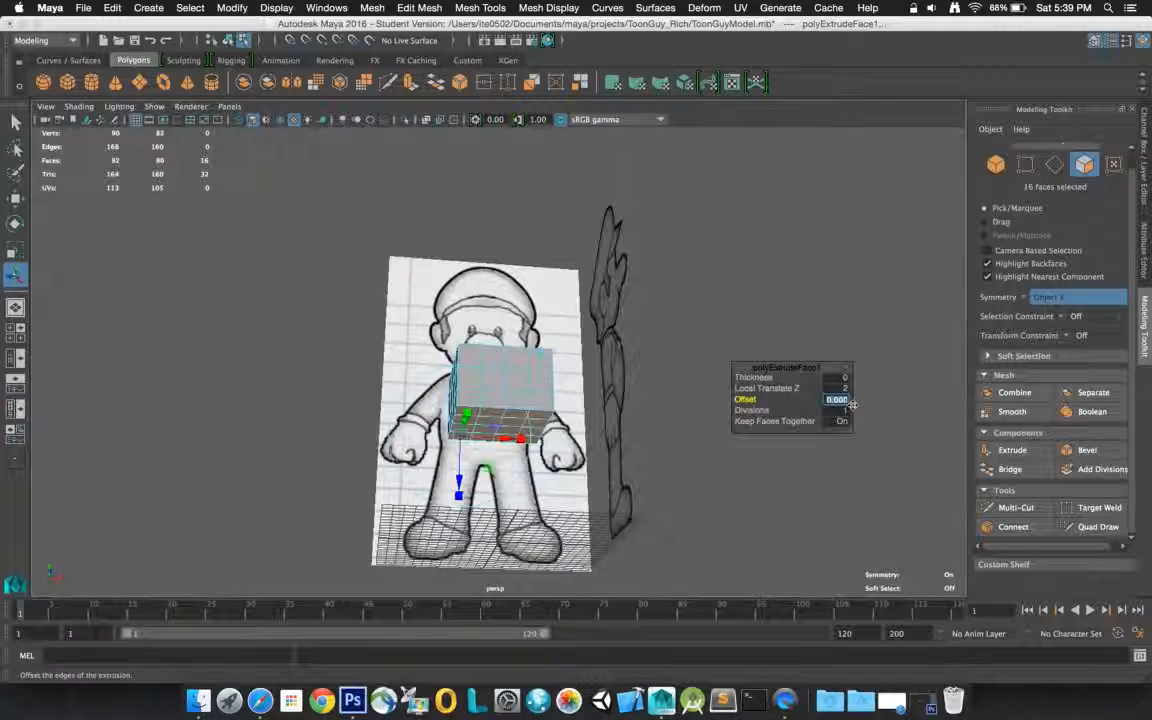
type("1")
key("Return")
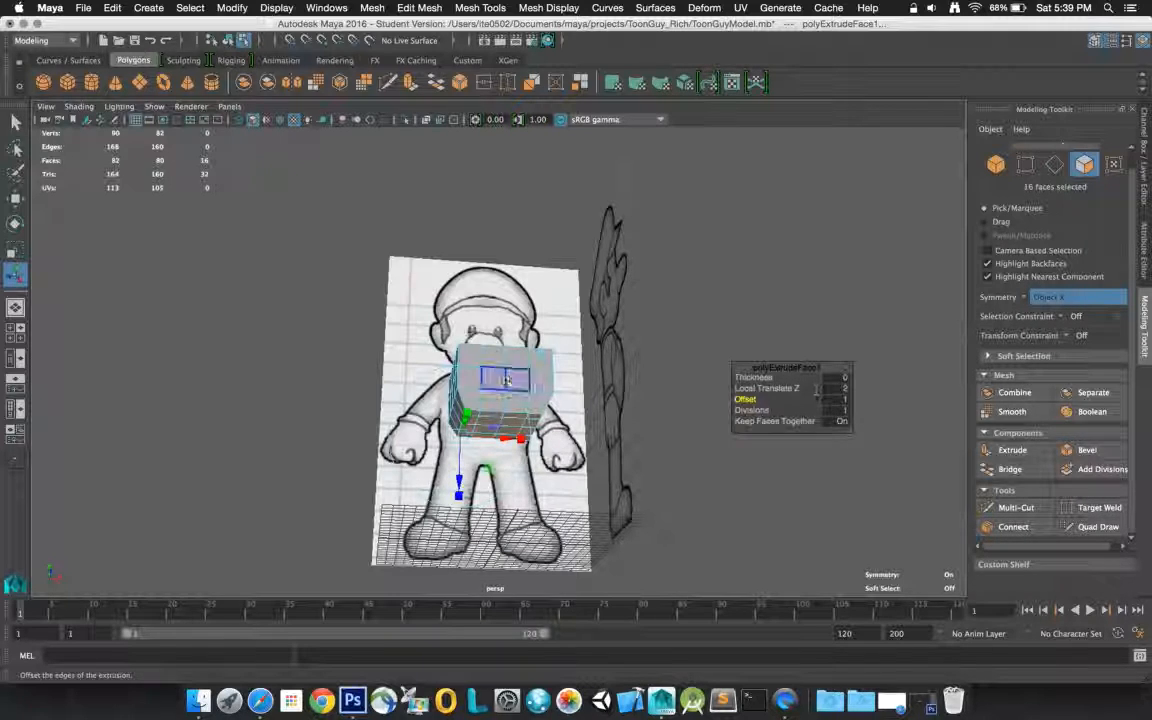
- Set the extrusion's Offset to 0.5 and deselect the bottom faces
left_click_drag(517, 362, 640, 400, "alt")
left_click(836, 399)
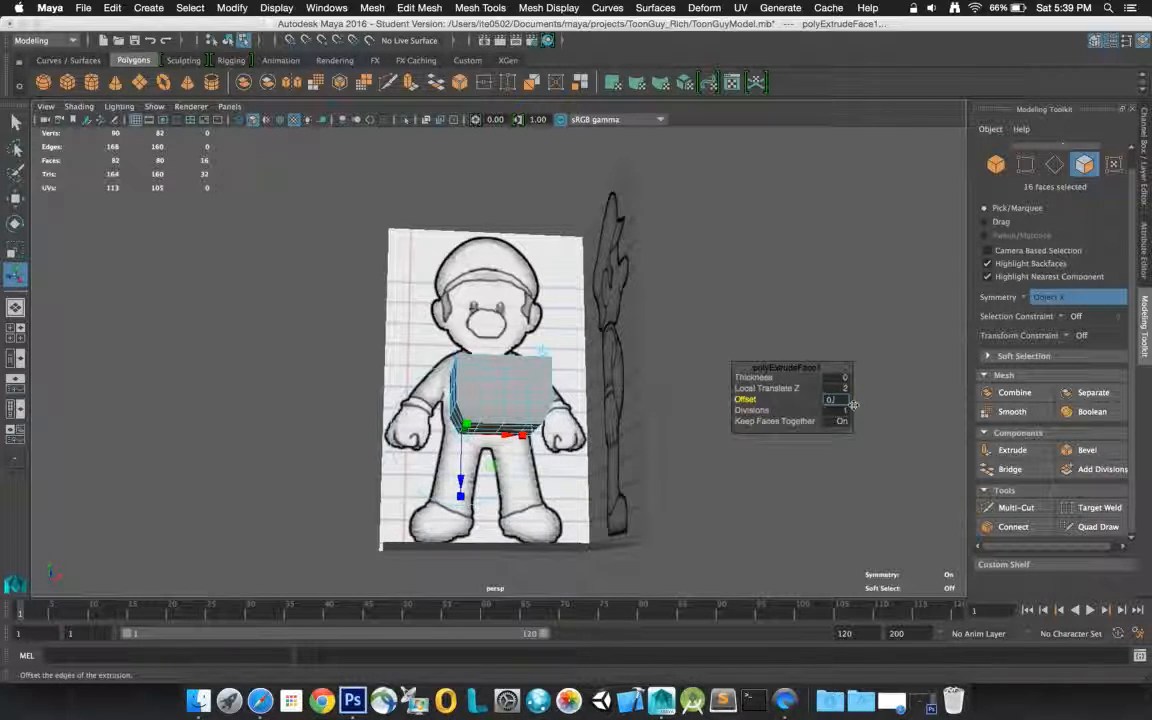
type("0.5")
key("Return")
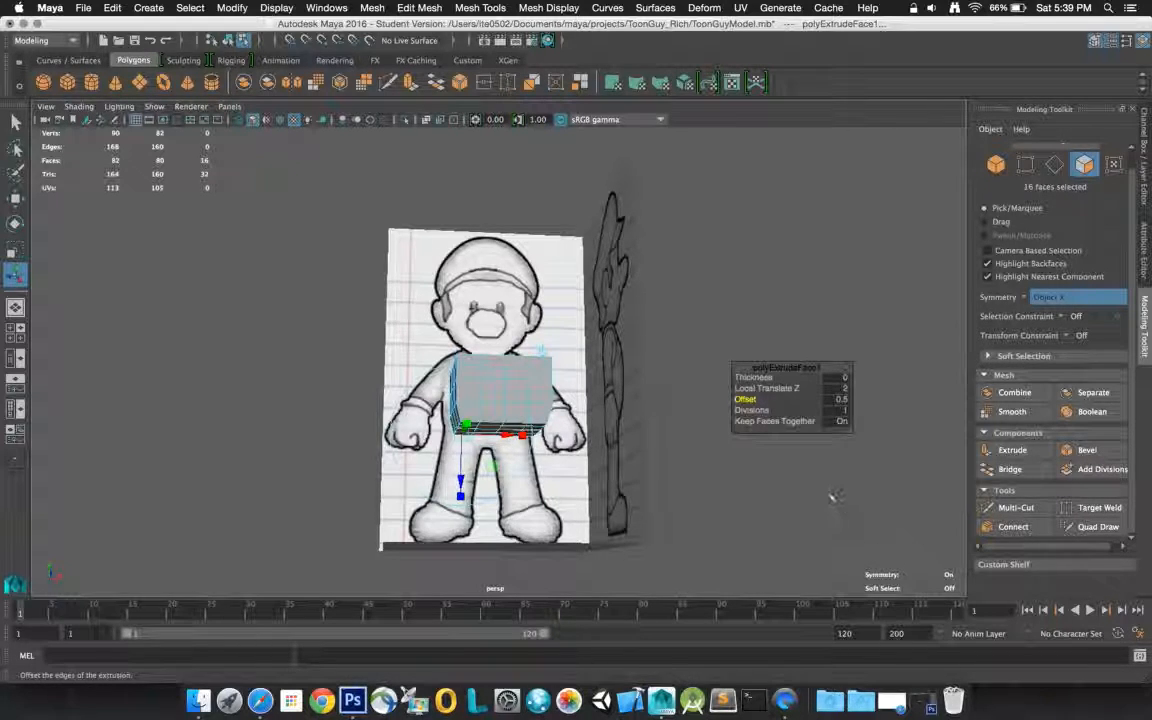
left_click(874, 319)
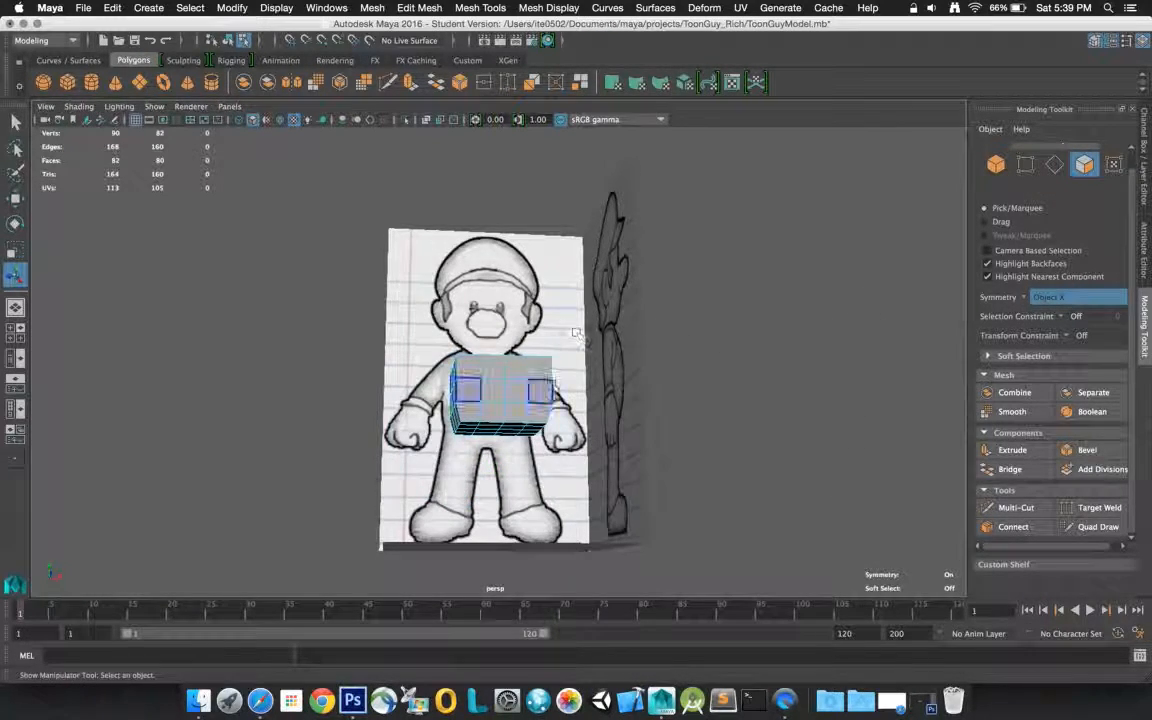
- Select the eight original faces on the back side of the torso cube
left_click_drag(527, 387, 670, 380, "alt")
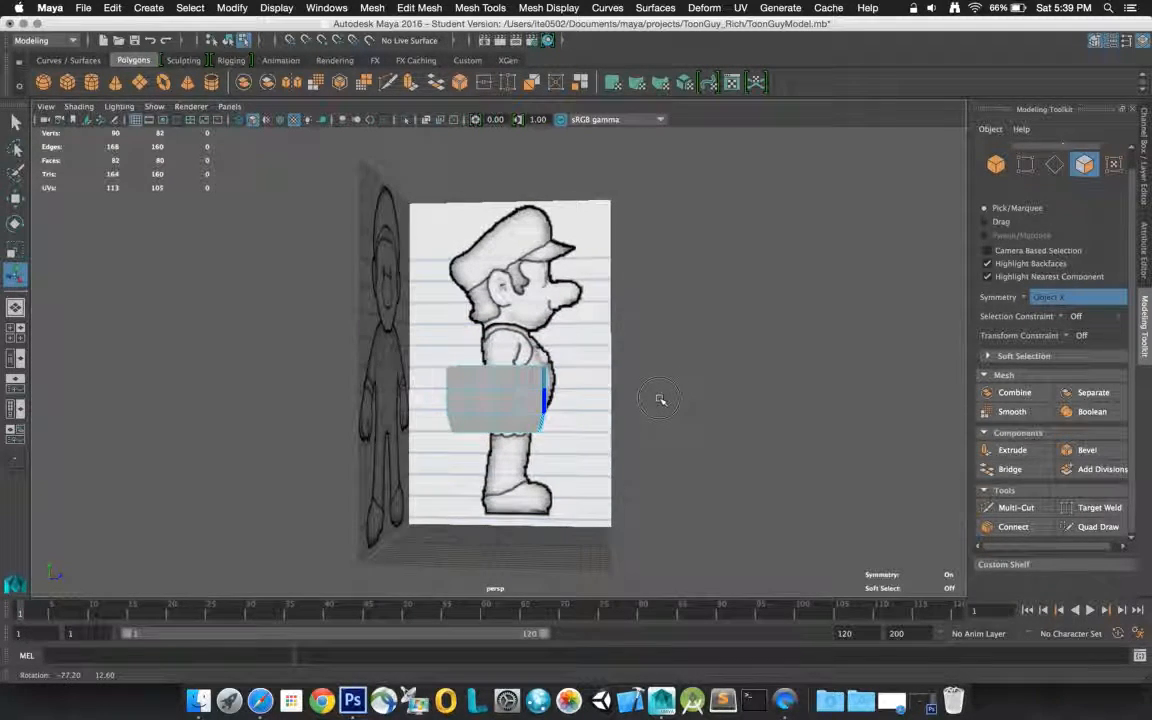
left_click_drag(668, 399, 683, 399, "alt")
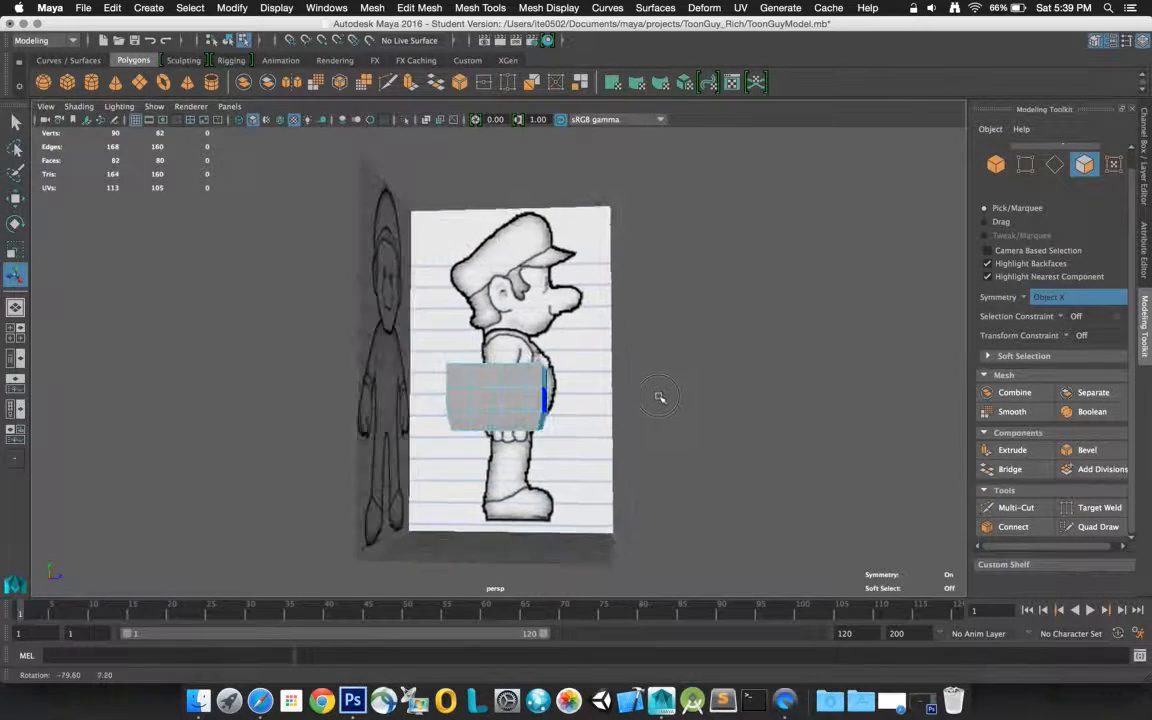
left_click_drag(607, 412, 540, 411, "alt")
scroll(517, 399, "up", 5)
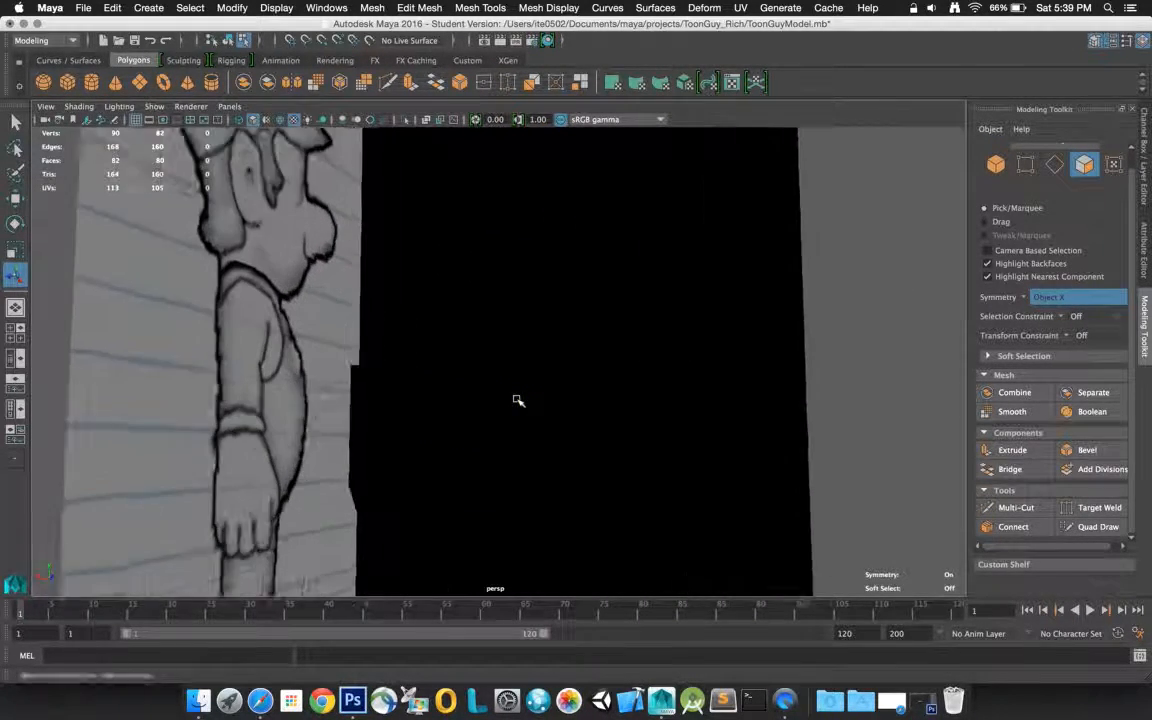
scroll(517, 399, "up", 4)
double_click(507, 405)
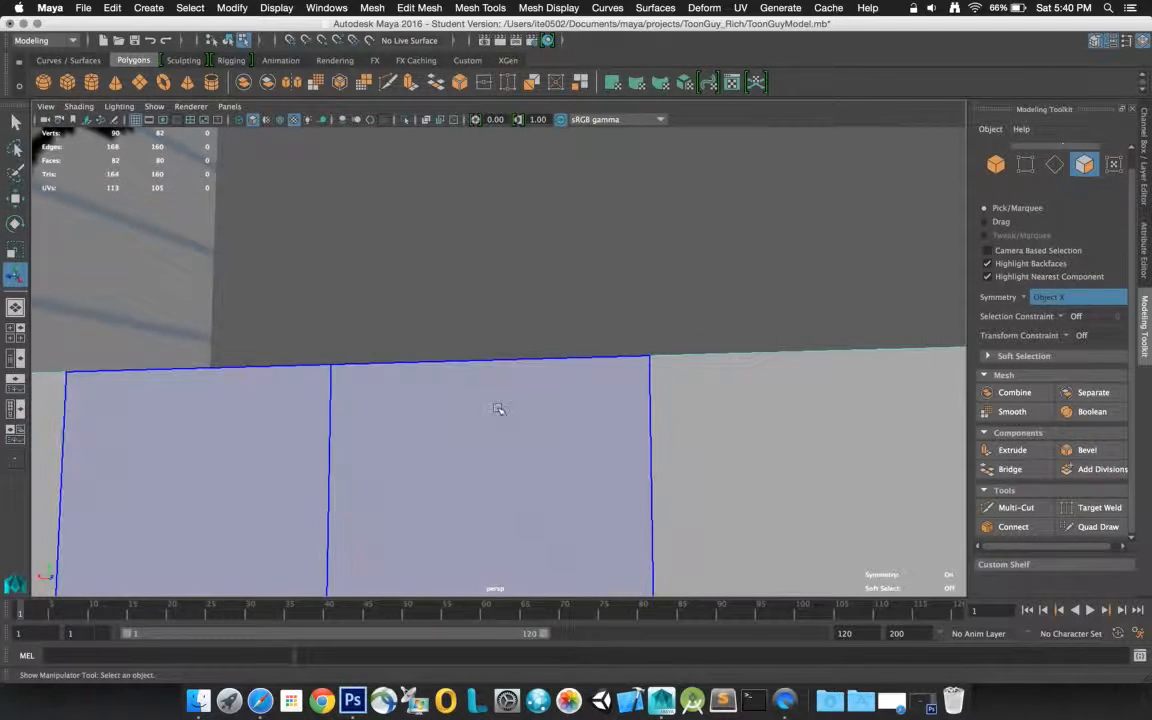
left_click(205, 424)
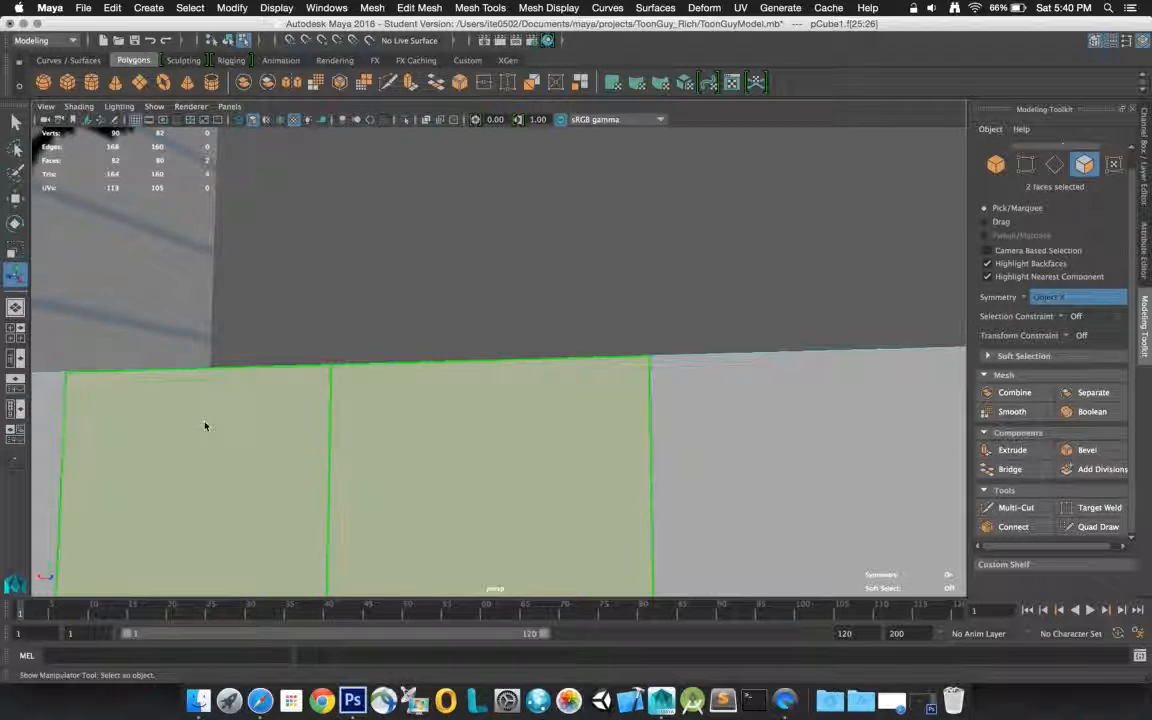
key("f")
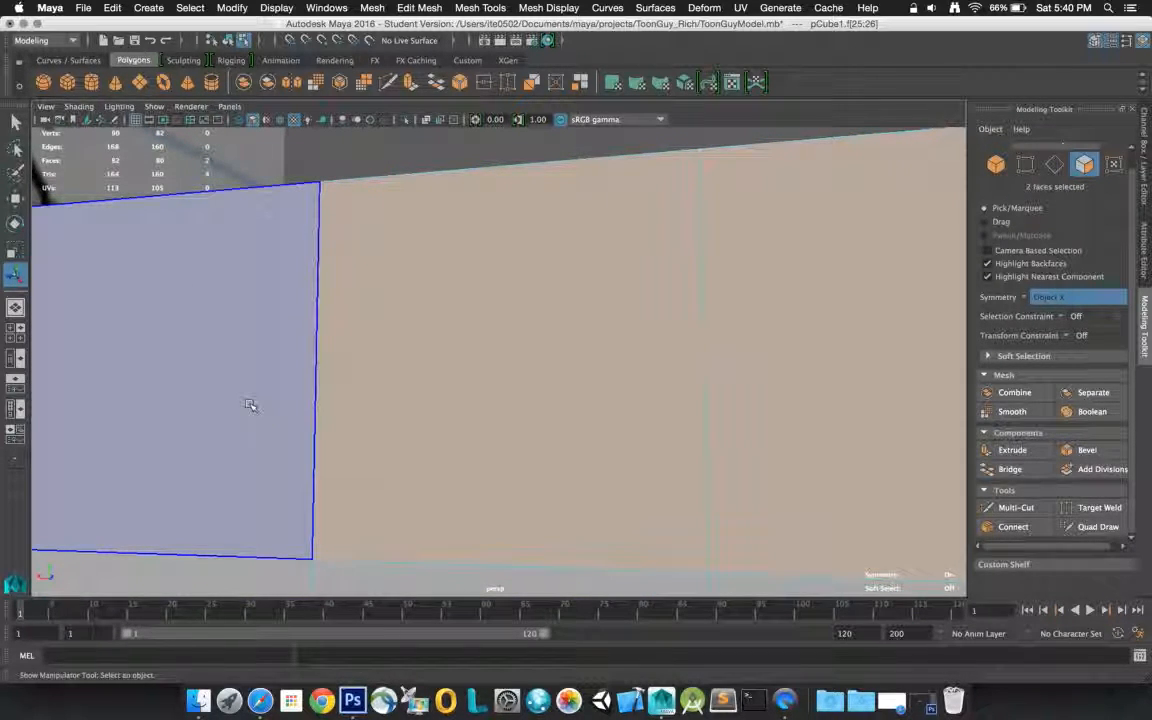
left_click(250, 405, "shift")
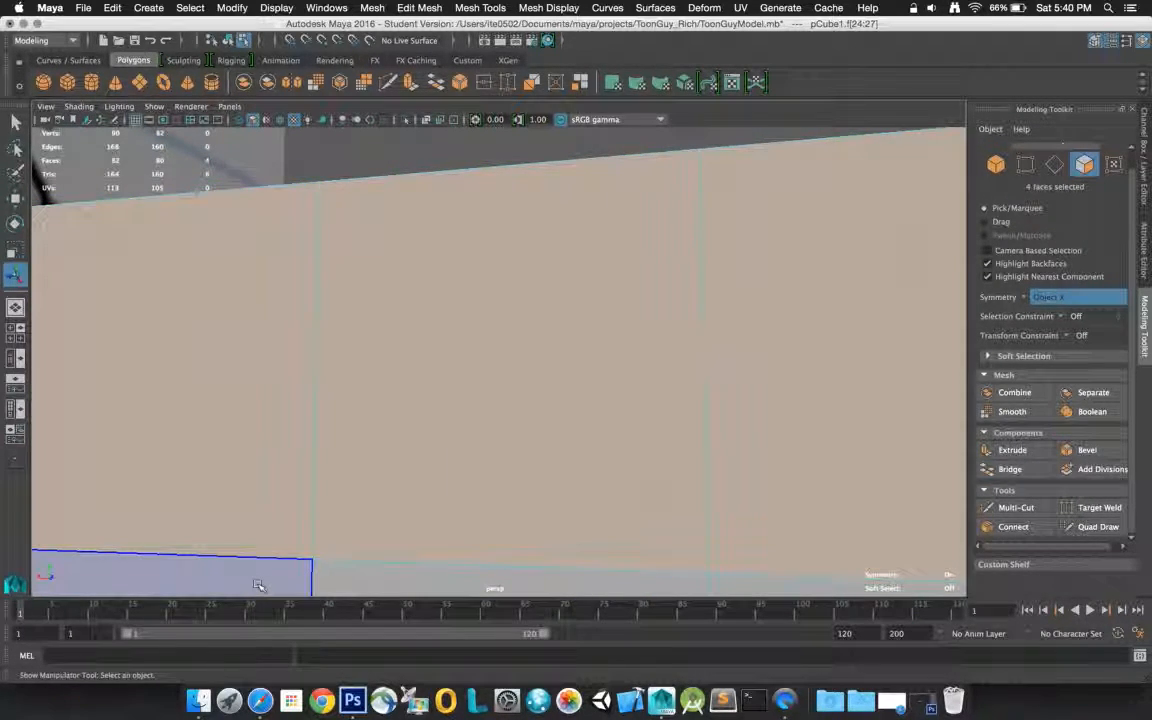
left_click(352, 588, "shift")
left_click(375, 553, "shift")
scroll(376, 554, "up", 2)
scroll(376, 554, "down", 5)
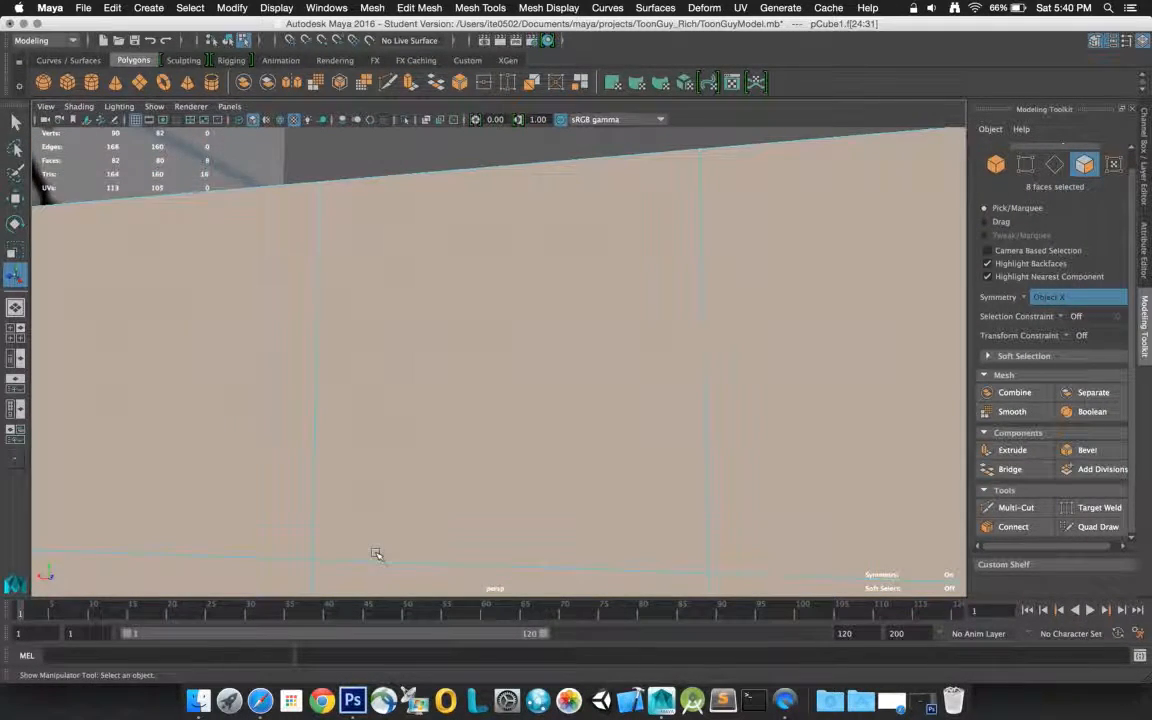
- Add the four lower back faces to the selection and move all twelve forward in Z to about -3.3, toward the sketched back line
left_click_drag(416, 508, 329, 498, "alt")
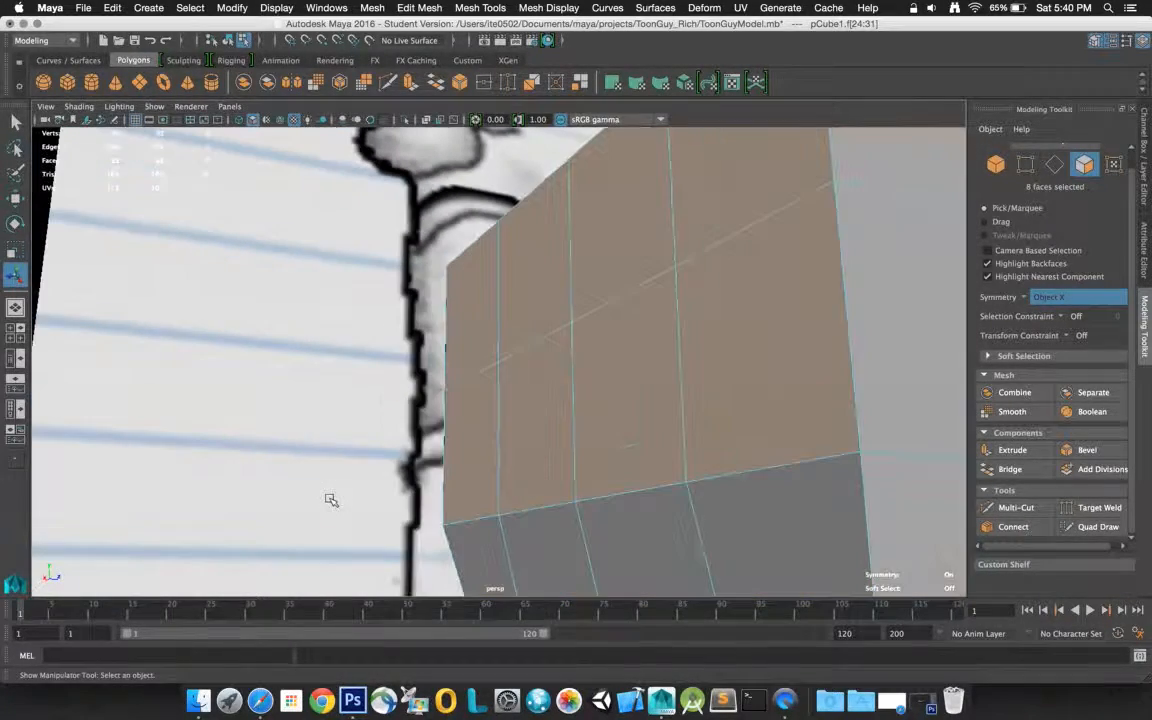
left_click(488, 553, "shift")
left_click(514, 553, "shift")
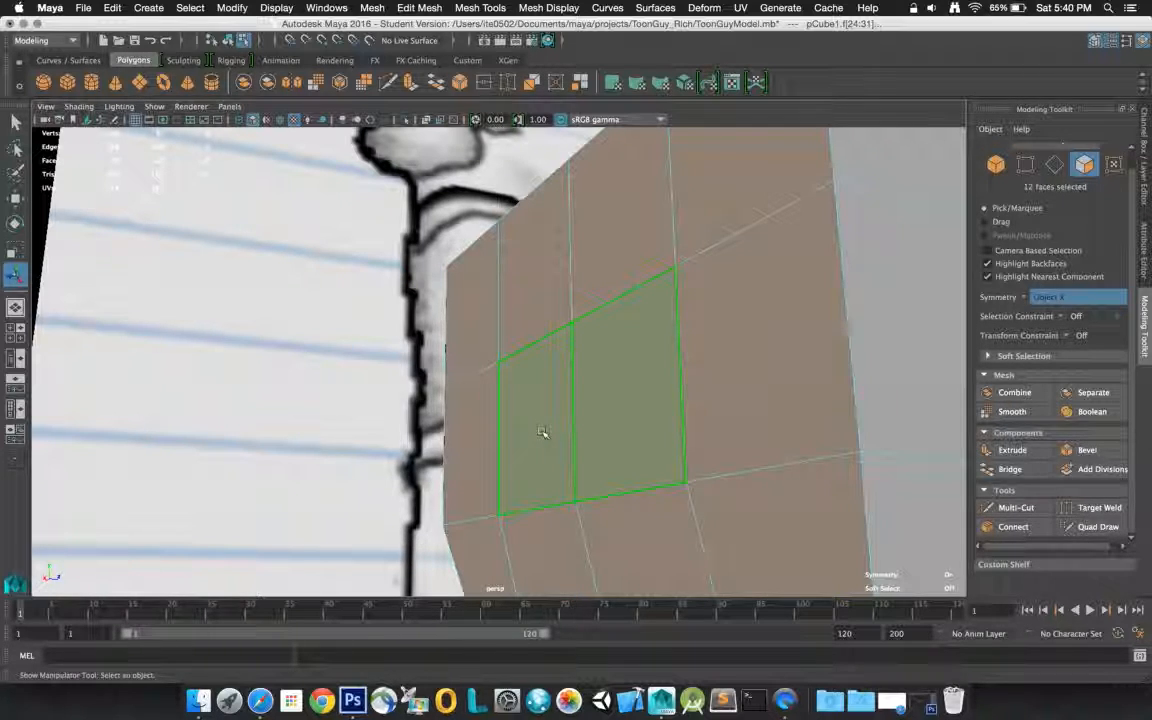
left_click_drag(545, 432, 496, 462, "alt")
scroll(496, 462, "up", 3)
scroll(496, 462, "down", 12)
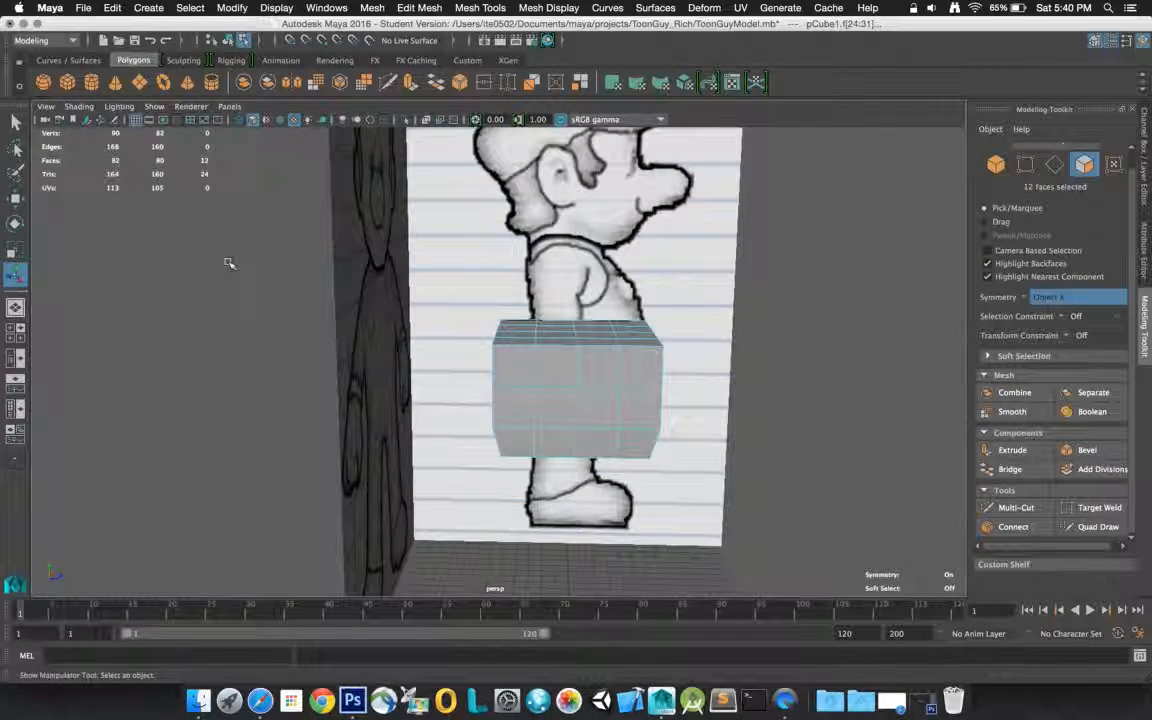
key("w")
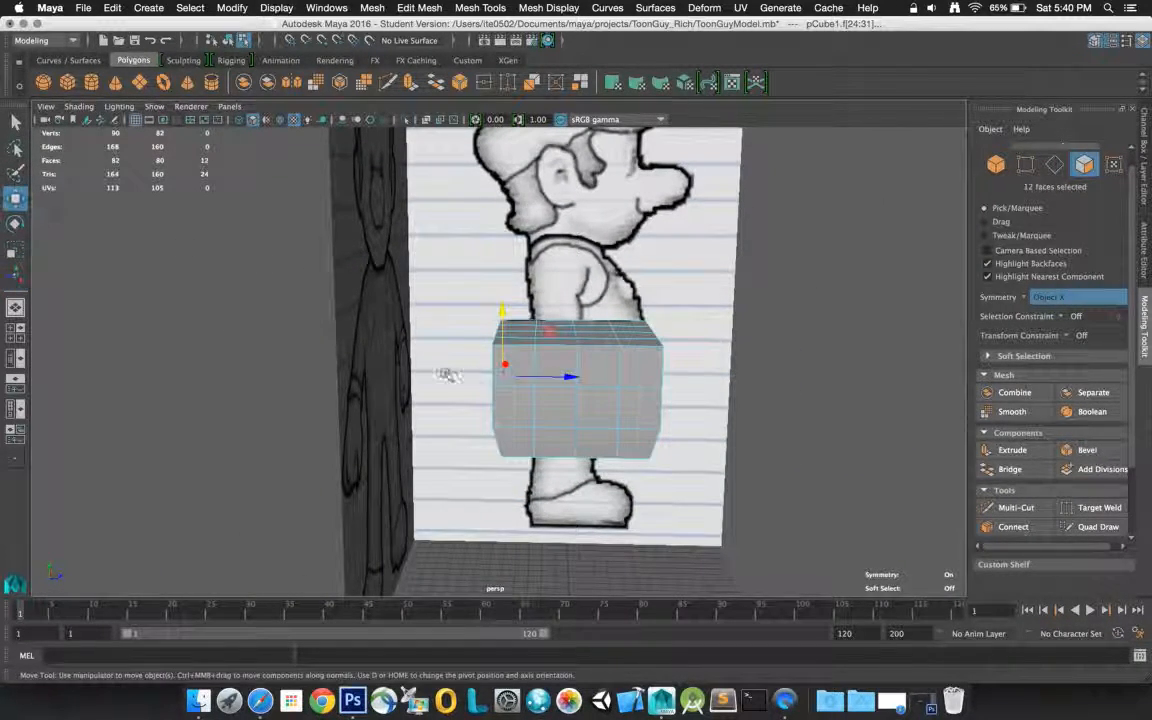
left_click_drag(552, 376, 585, 381)
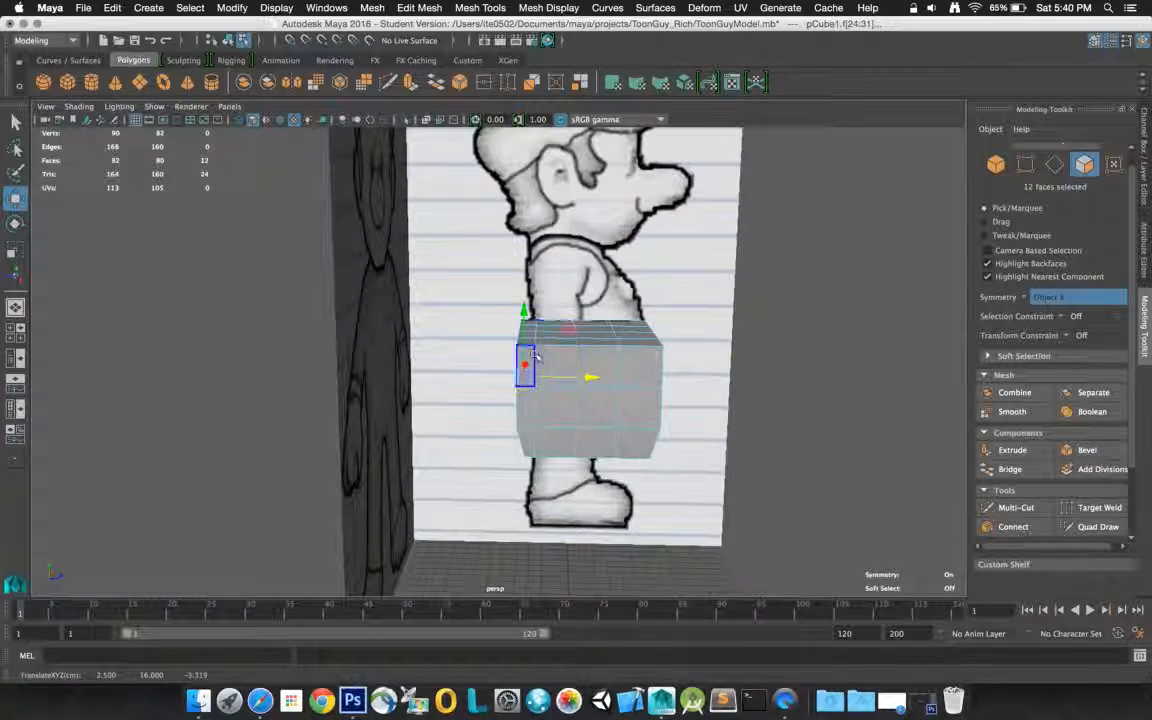
- Select the torso's rear interior edge loop and move it forward in Z to about -1.34
right_click(538, 360)
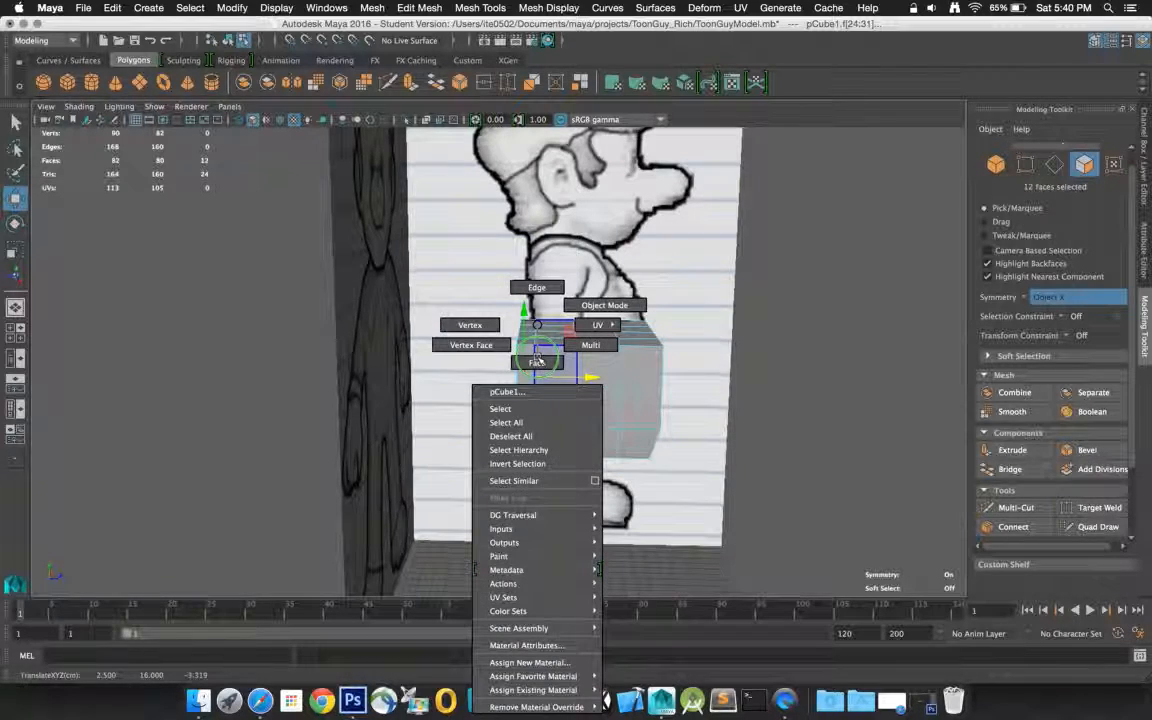
left_click(535, 298)
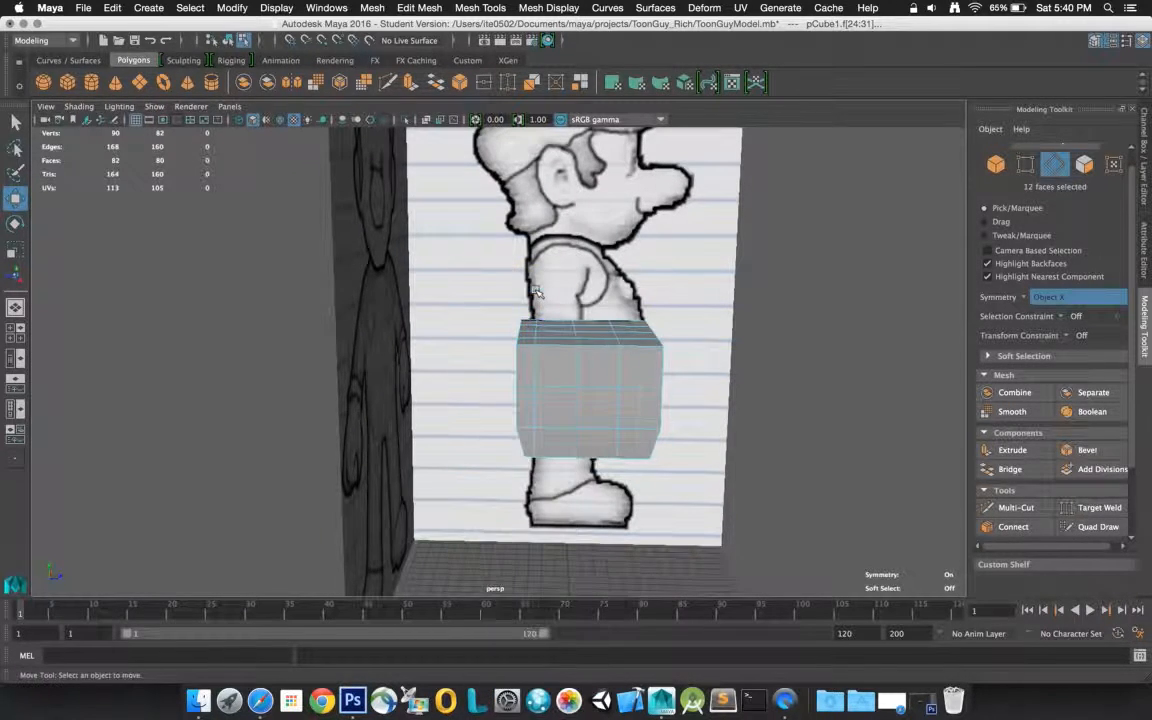
double_click(531, 363)
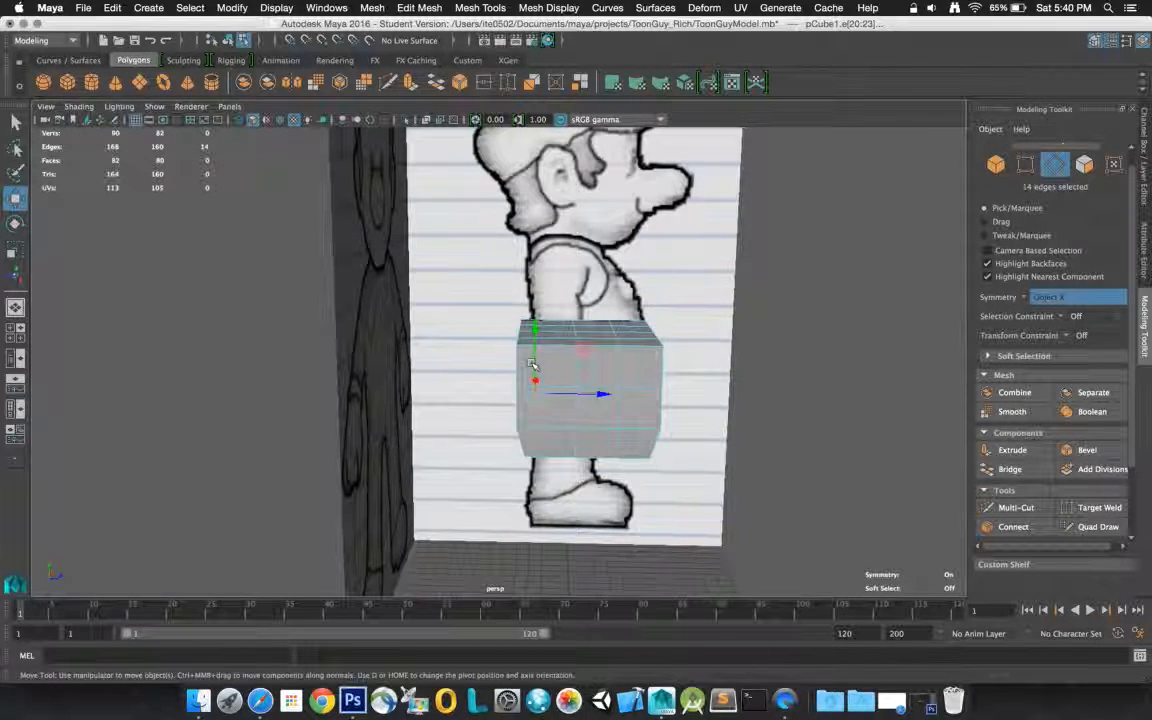
mouse_move(531, 363)
left_mouse_down("alt")
mouse_move(527, 397)
mouse_move(502, 381)
mouse_move(334, 378)
mouse_move(545, 385)
mouse_move(533, 365)
left_mouse_up("alt")
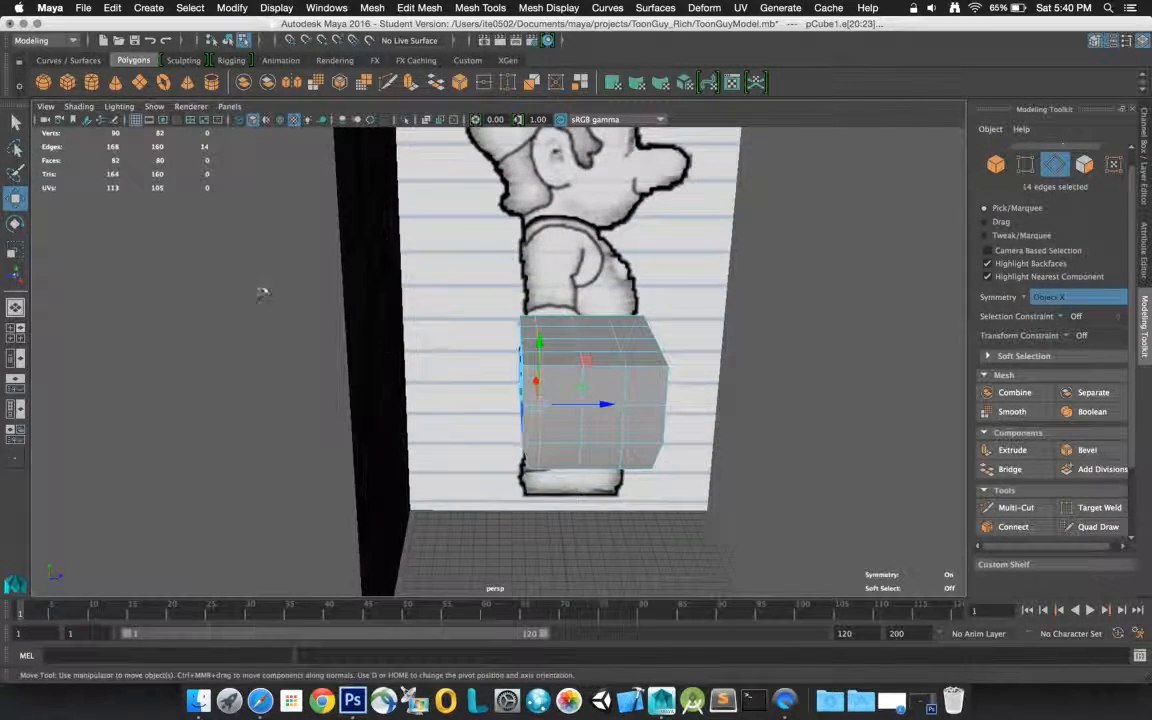
left_click(15, 121)
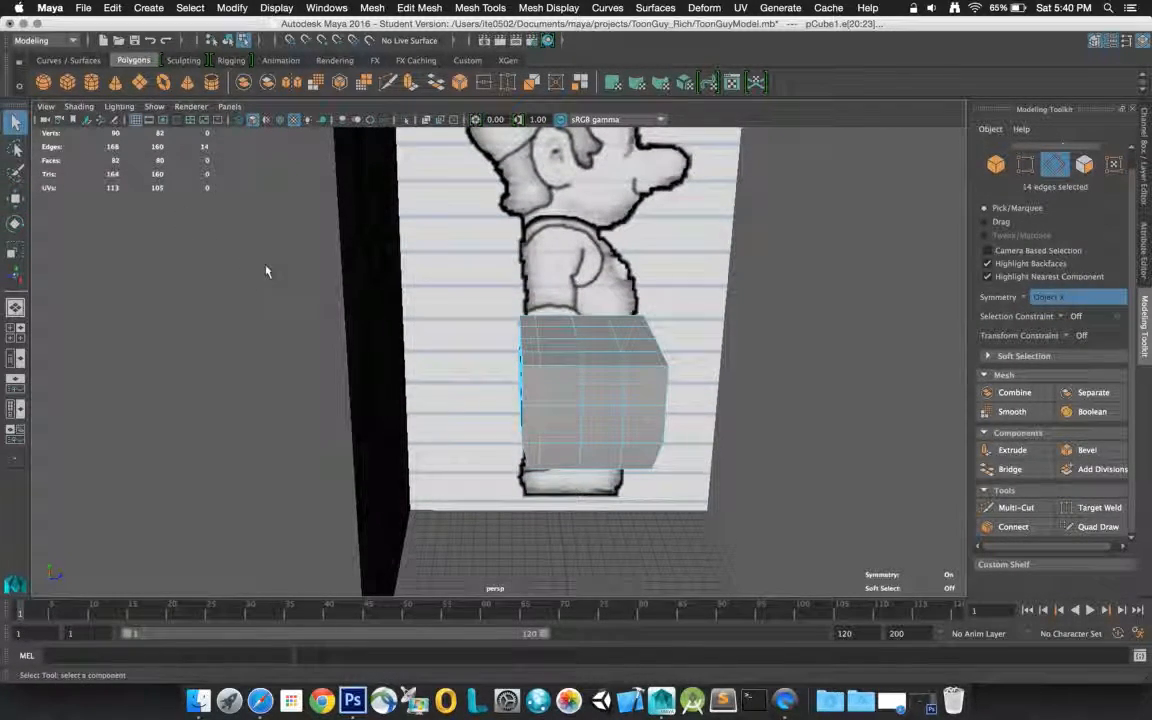
left_click(545, 347)
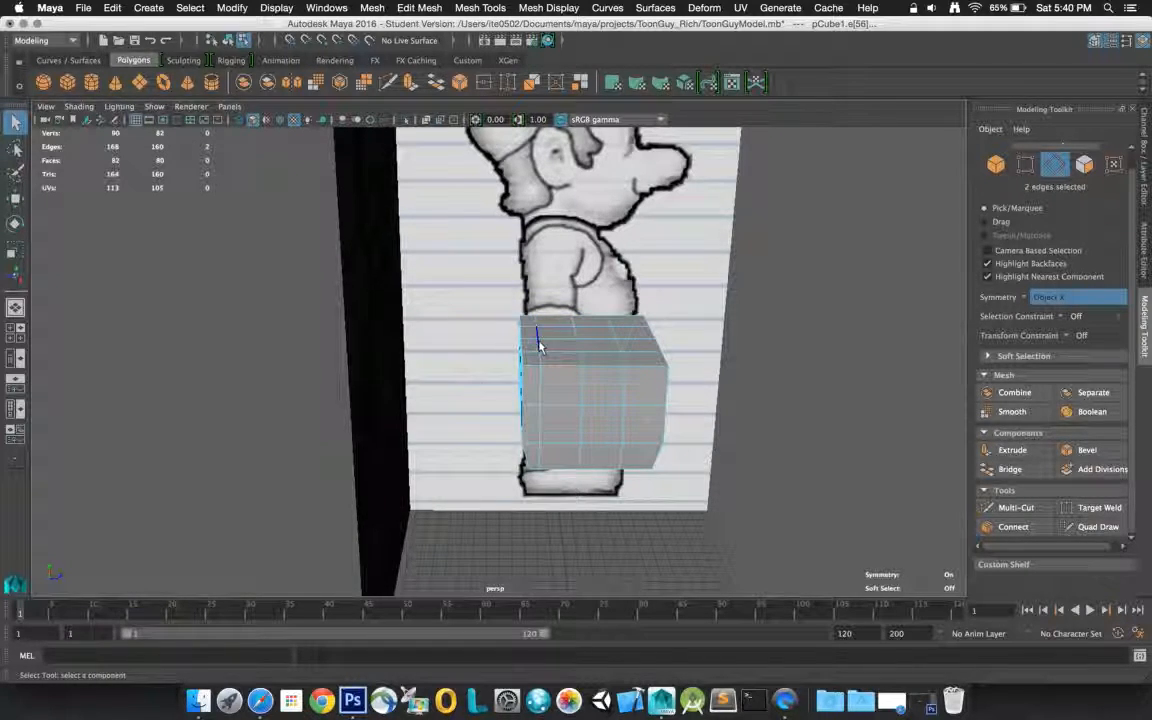
double_click(540, 348, "shift")
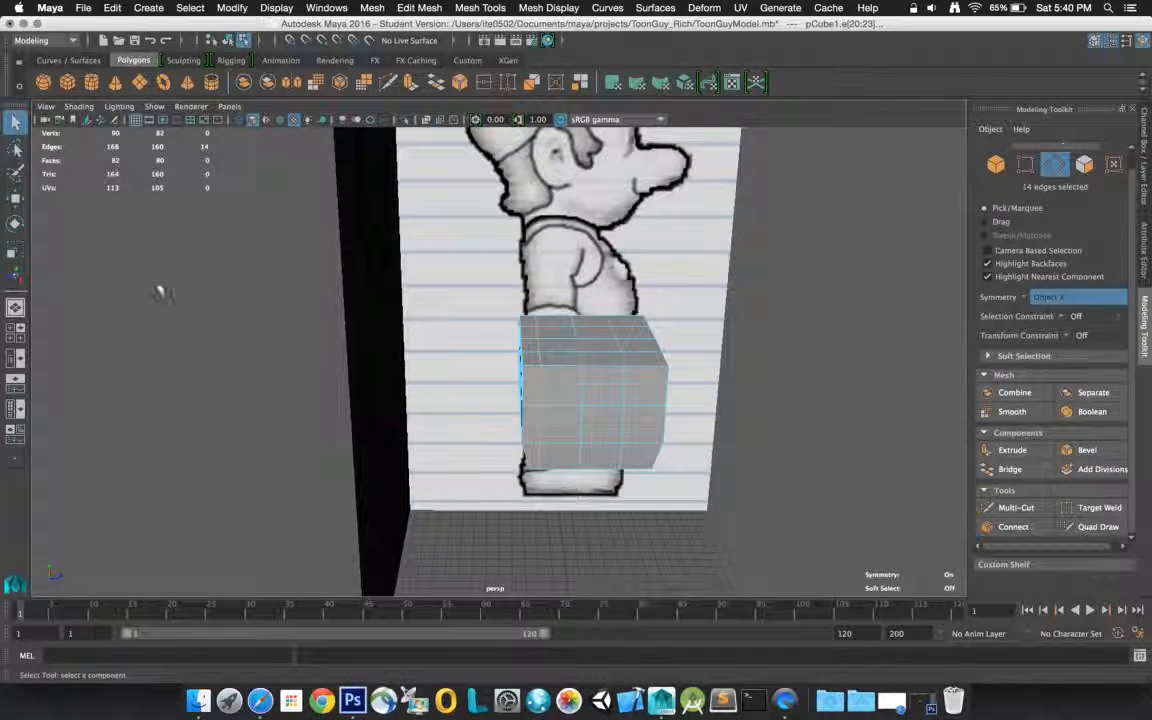
left_click(17, 198)
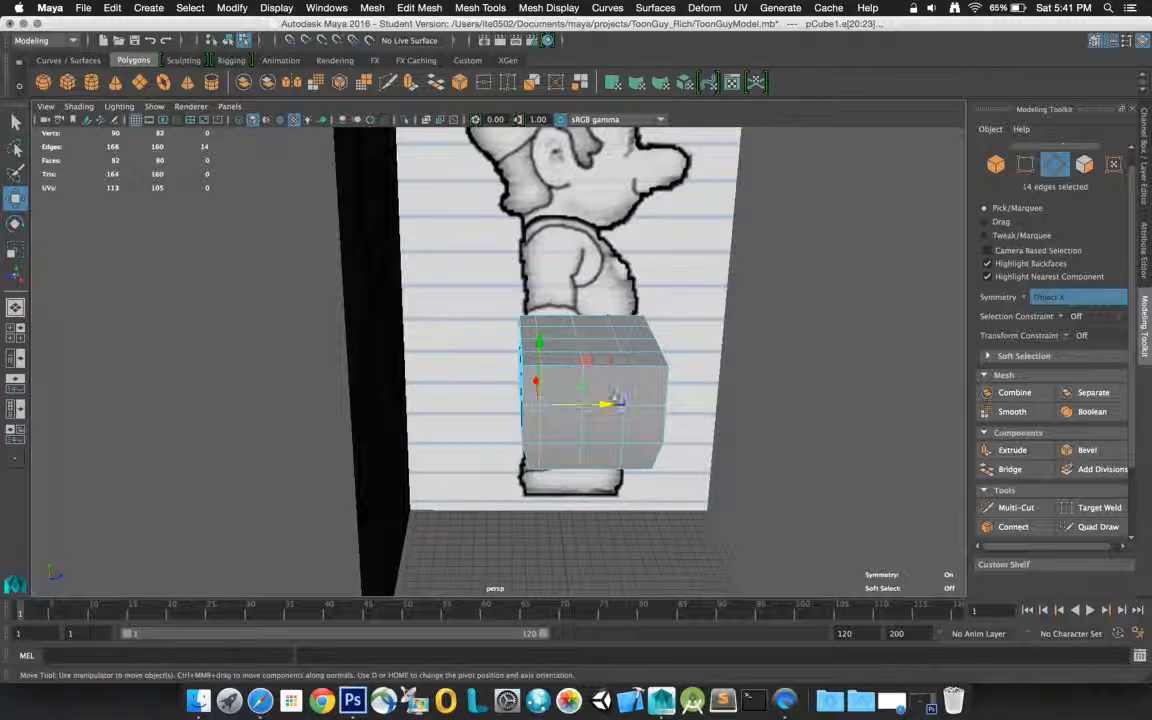
left_click_drag(606, 403, 610, 404)
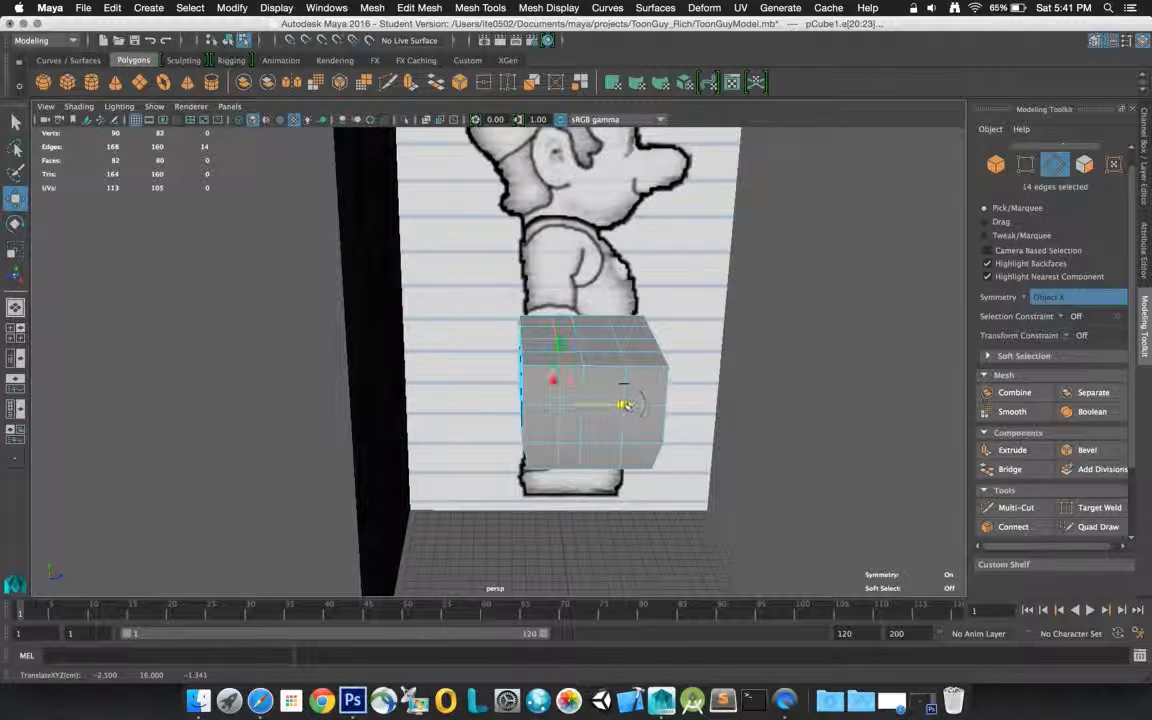
- Move the middle edge loop forward in Z to about 0.77 and the rear interior loop to about -0.31
left_click_drag(586, 383, 624, 405)
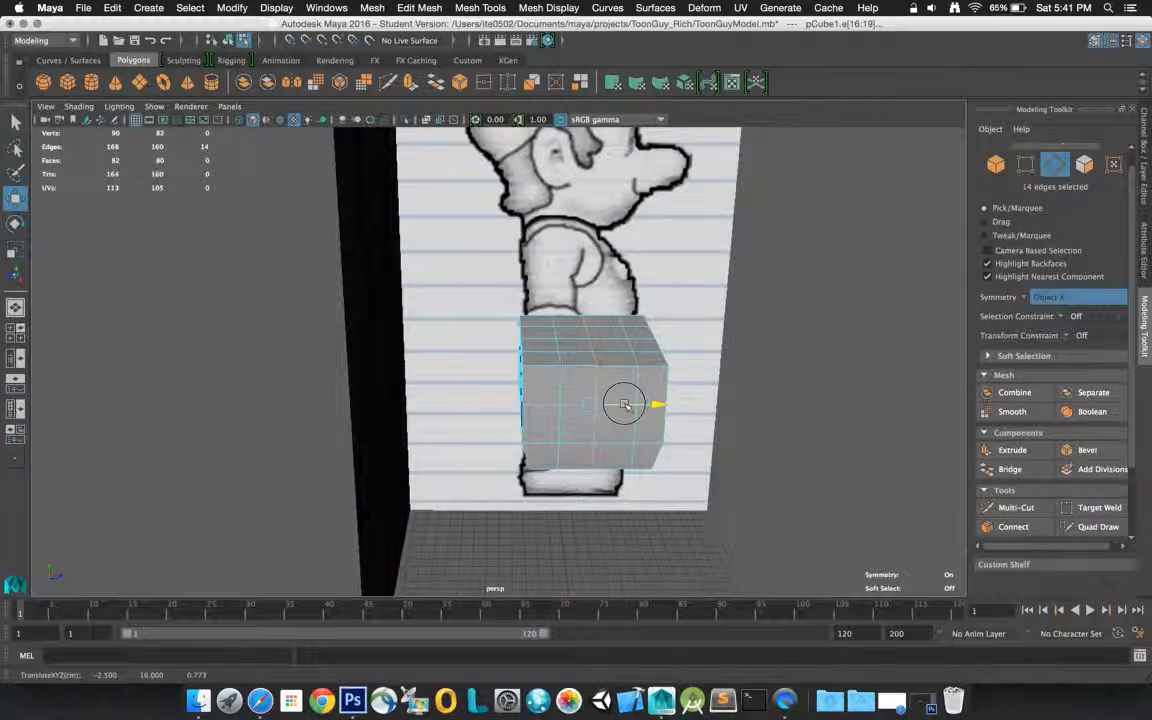
double_click(567, 389)
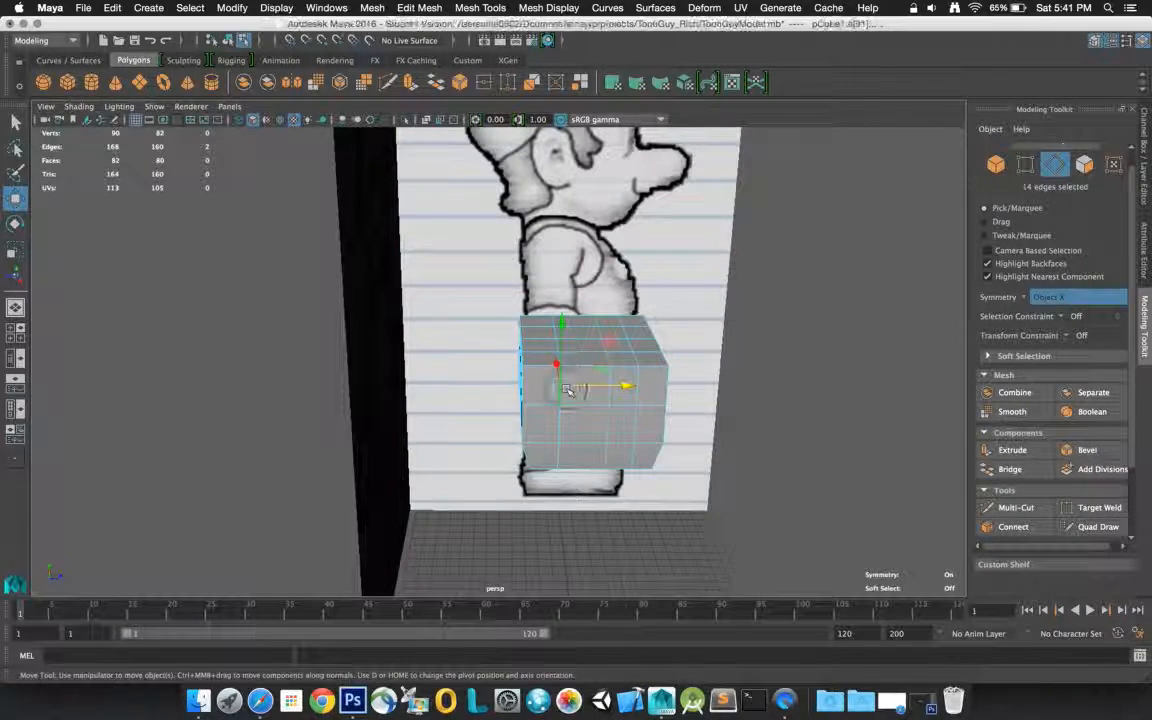
left_click_drag(601, 404, 616, 406)
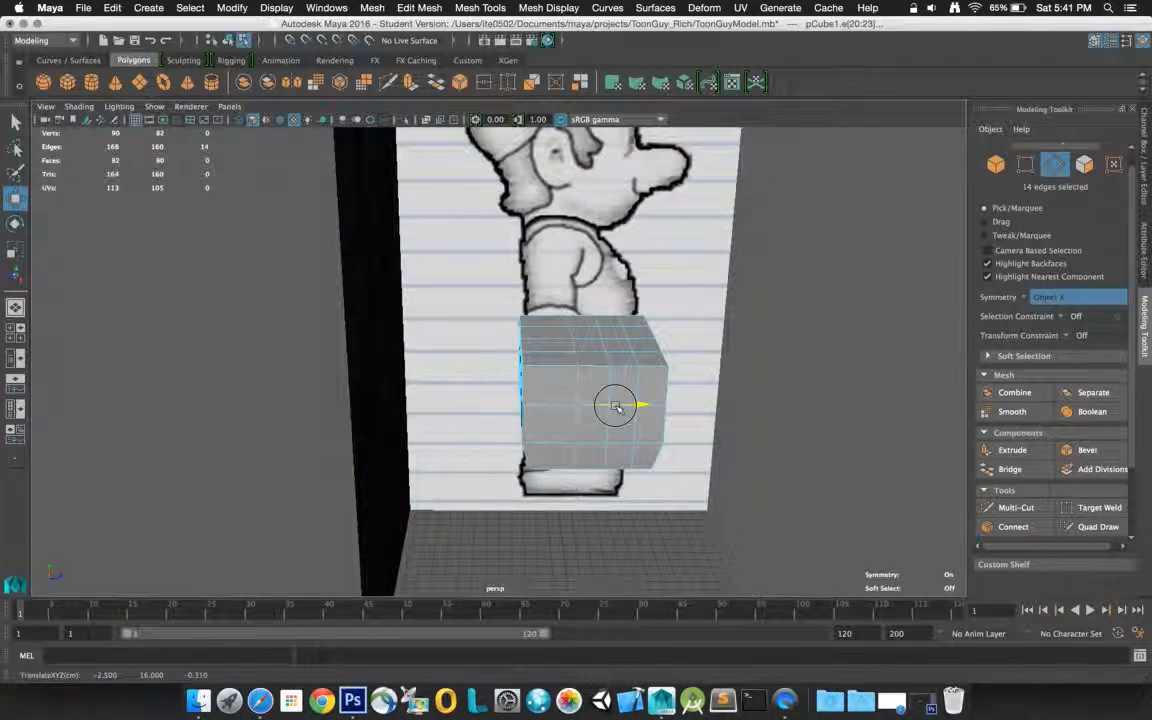
- Try to move the rearmost edge loop of the torso forward along Z and undo the move
double_click(521, 383)
left_click_drag(530, 381, 555, 380, "alt")
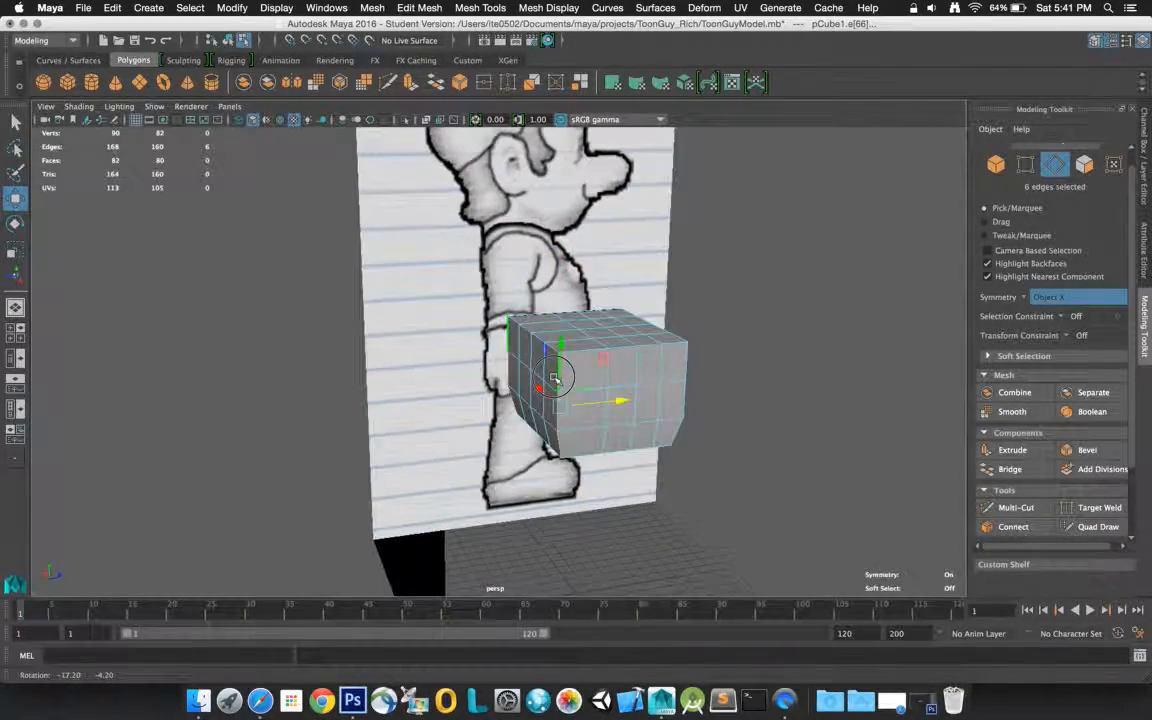
double_click(554, 352, "shift")
left_click_drag(561, 369, 586, 377, "alt")
key("z")
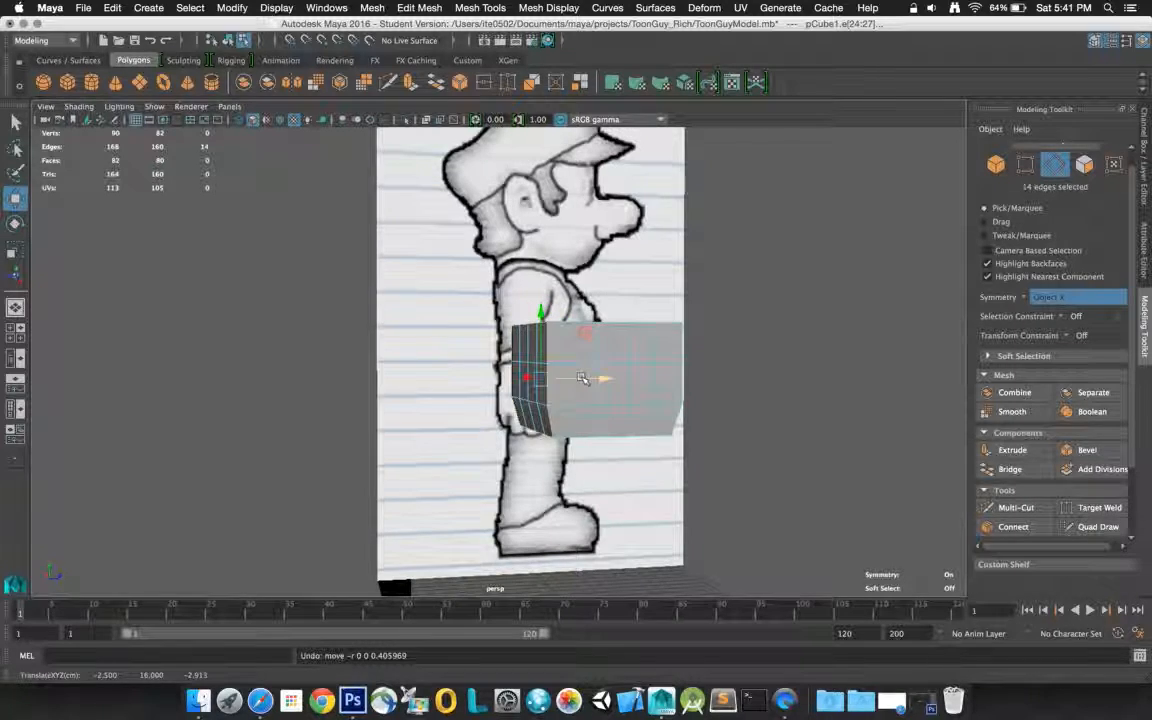
- Switch to face selection and move the torso's twelve back faces along Z
right_click(607, 379)
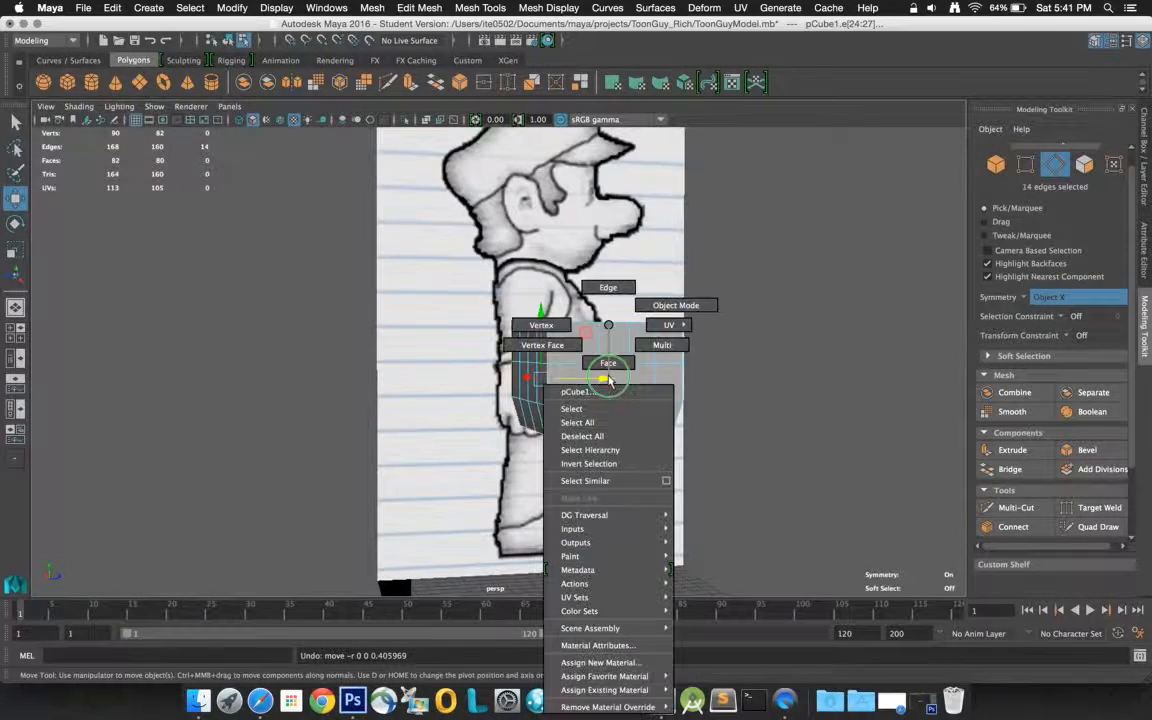
left_click(608, 364)
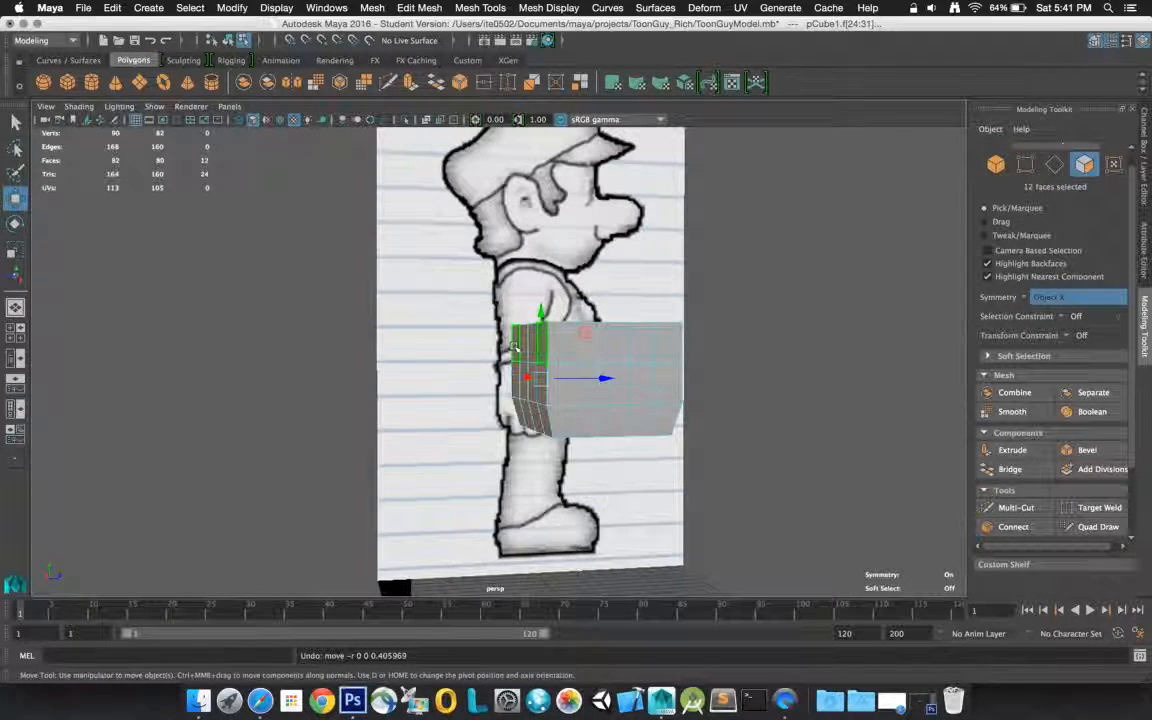
left_click_drag(592, 381, 563, 374)
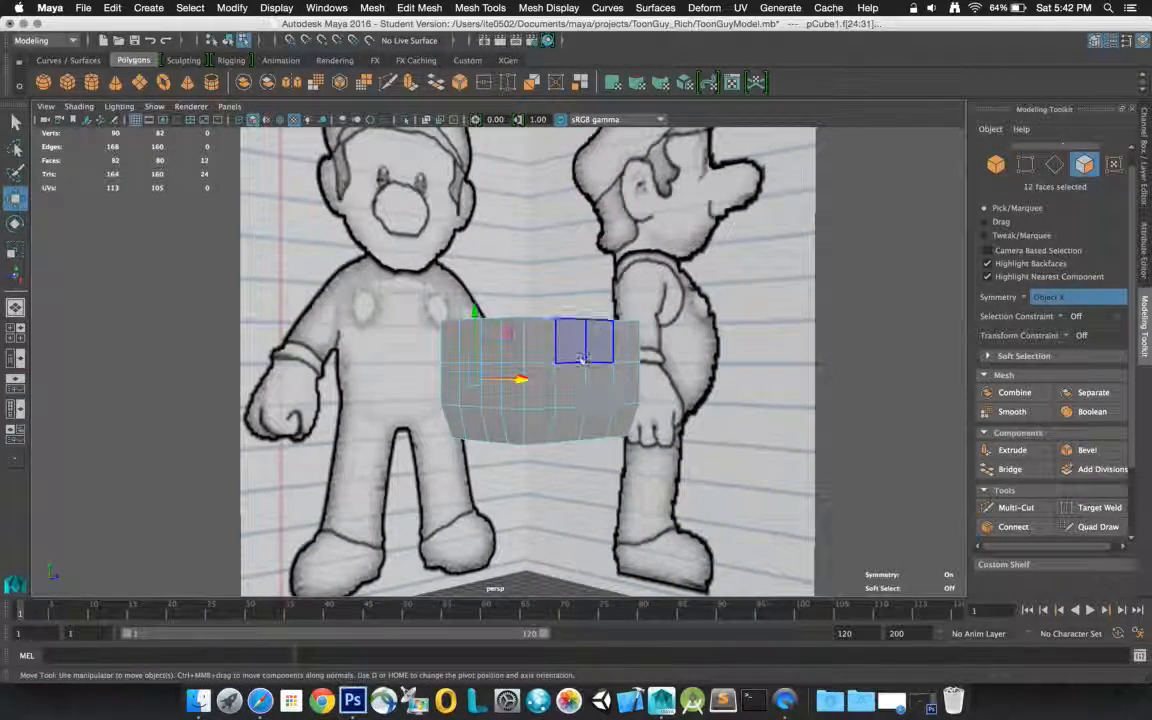
- Switch to edge selection and adjust the vertical edges on the front of the torso cube
right_click(577, 358)
left_click(577, 290)
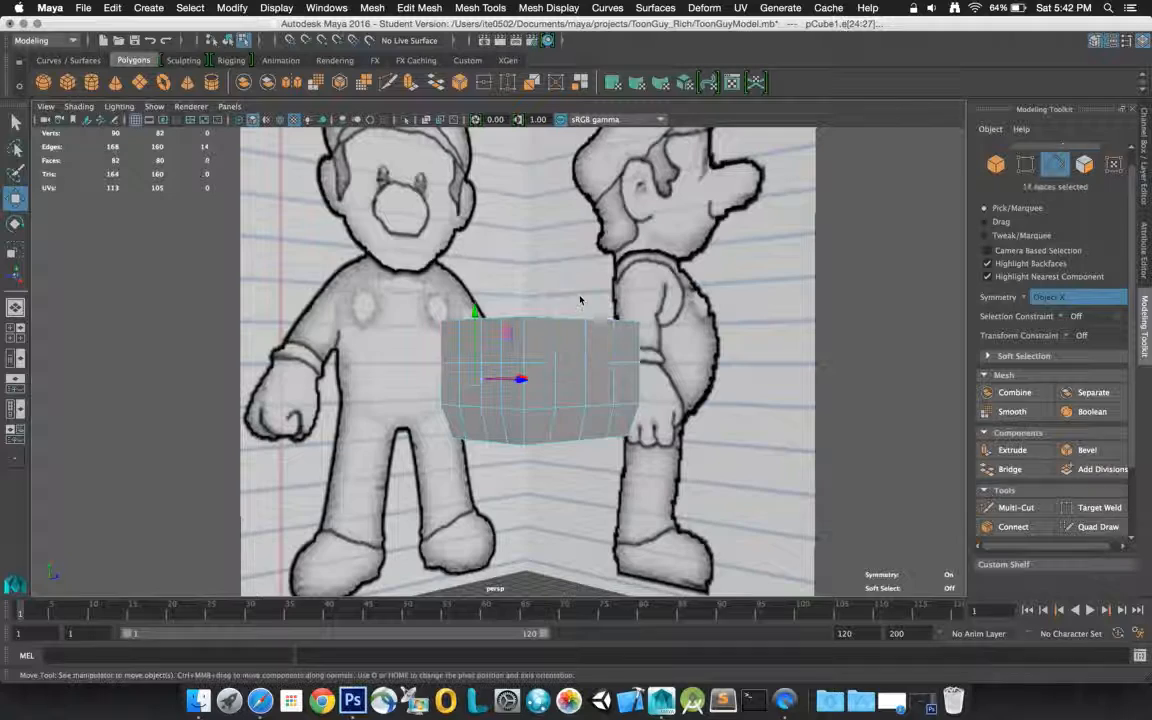
left_click(575, 370)
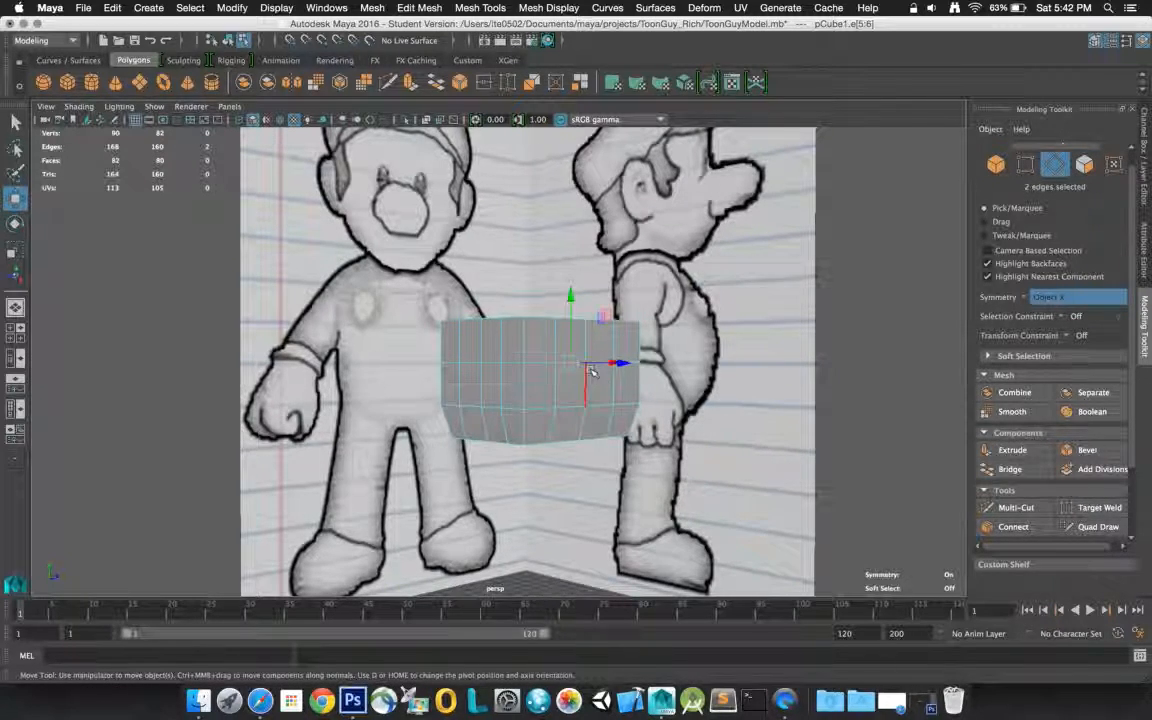
left_click_drag(567, 376, 666, 410, "alt")
left_click(633, 362)
mouse_move(665, 362)
left_mouse_down()
mouse_move(681, 365)
mouse_move(674, 378)
mouse_move(609, 406)
mouse_move(607, 429)
mouse_move(681, 363)
mouse_move(725, 360)
mouse_move(638, 321)
mouse_move(566, 350)
mouse_move(538, 329)
mouse_move(612, 339)
mouse_move(663, 362)
left_mouse_up()
- Select the vertical corner edges at the torso's front and back and move them inward to round the corners
left_click(602, 398)
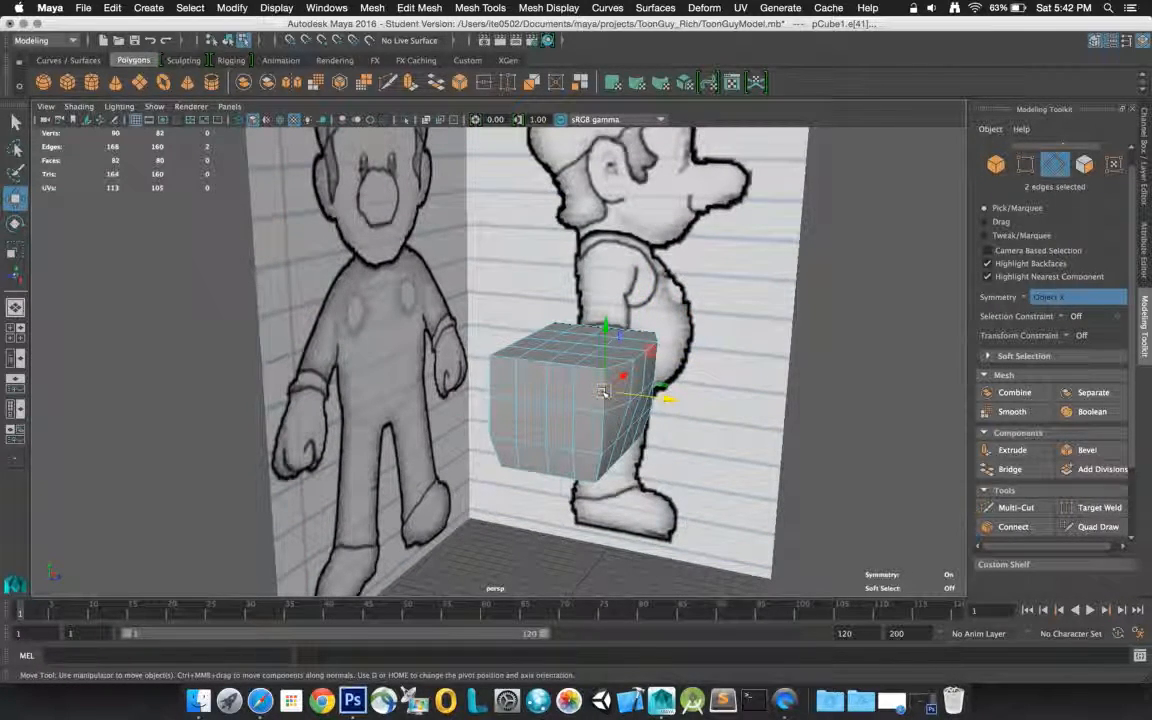
double_click(603, 392)
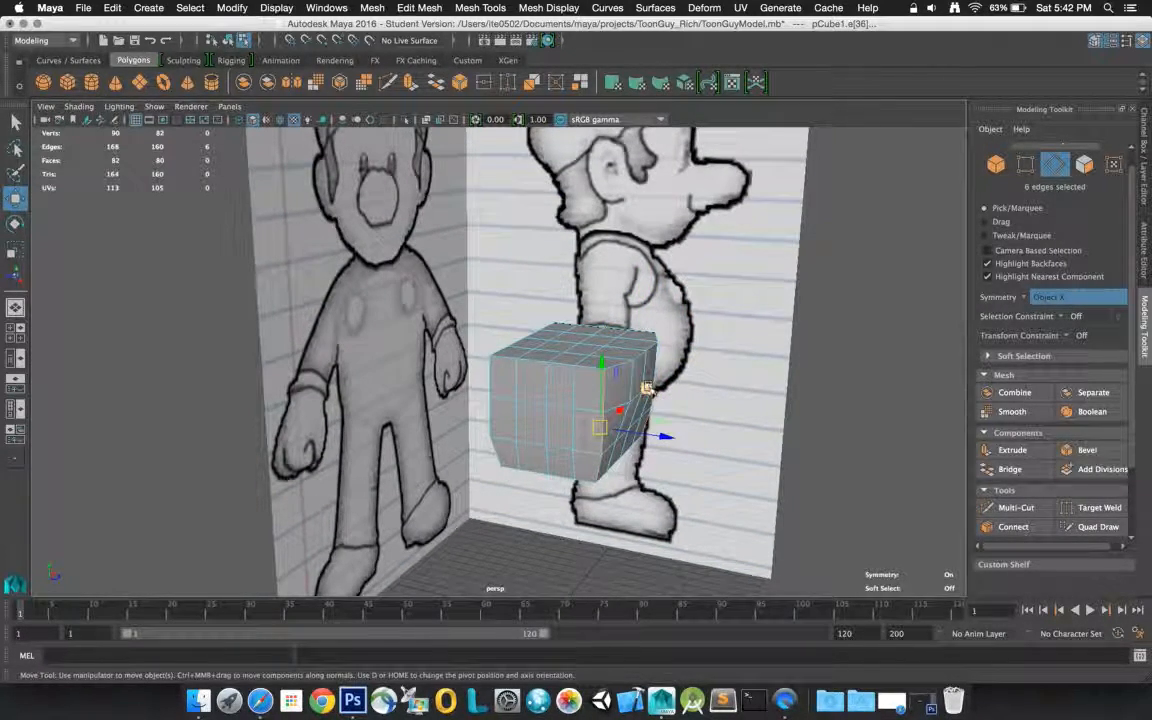
left_click(651, 436)
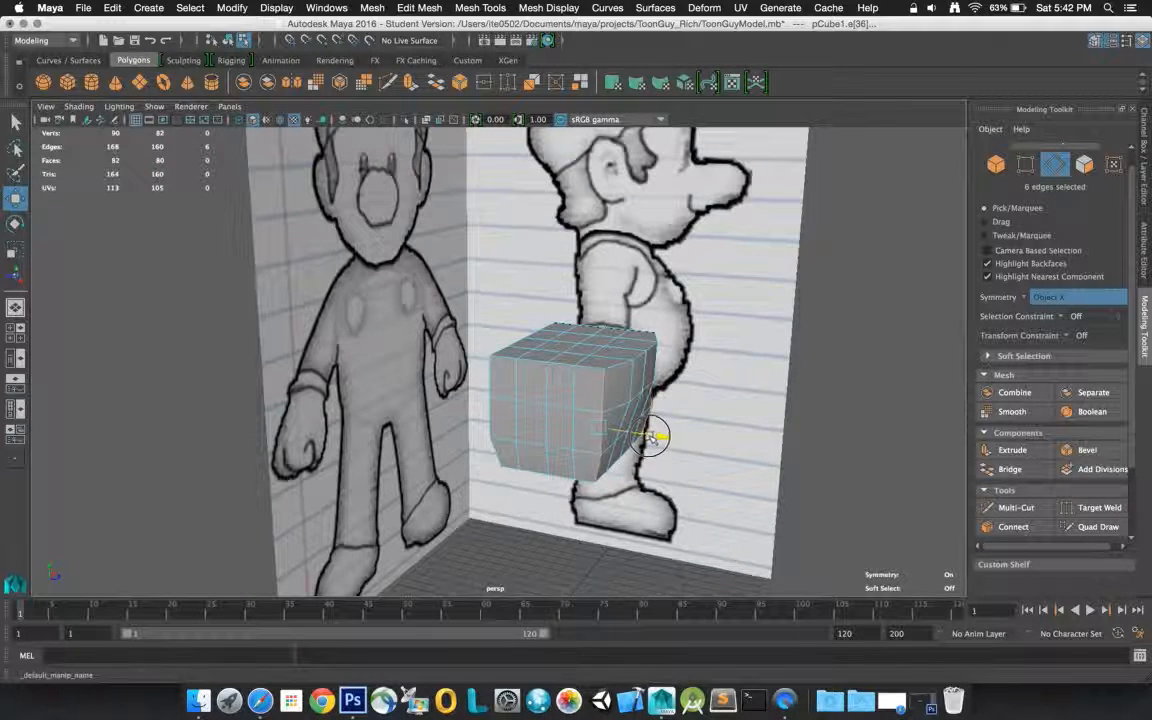
left_click_drag(651, 436, 697, 409)
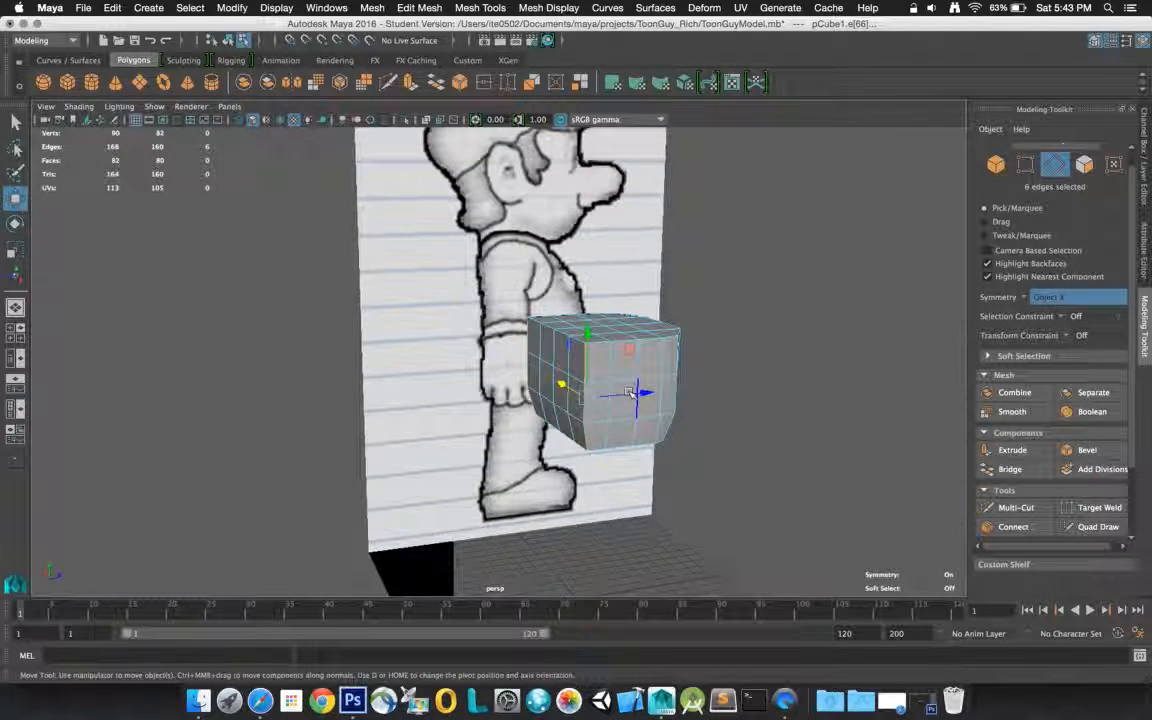
left_click_drag(628, 394, 526, 360)
mouse_move(511, 325)
left_mouse_down("alt")
mouse_move(470, 305)
mouse_move(502, 366)
mouse_move(537, 399)
mouse_move(623, 398)
mouse_move(548, 386)
mouse_move(537, 316)
mouse_move(488, 316)
mouse_move(492, 335)
left_mouse_up("alt")
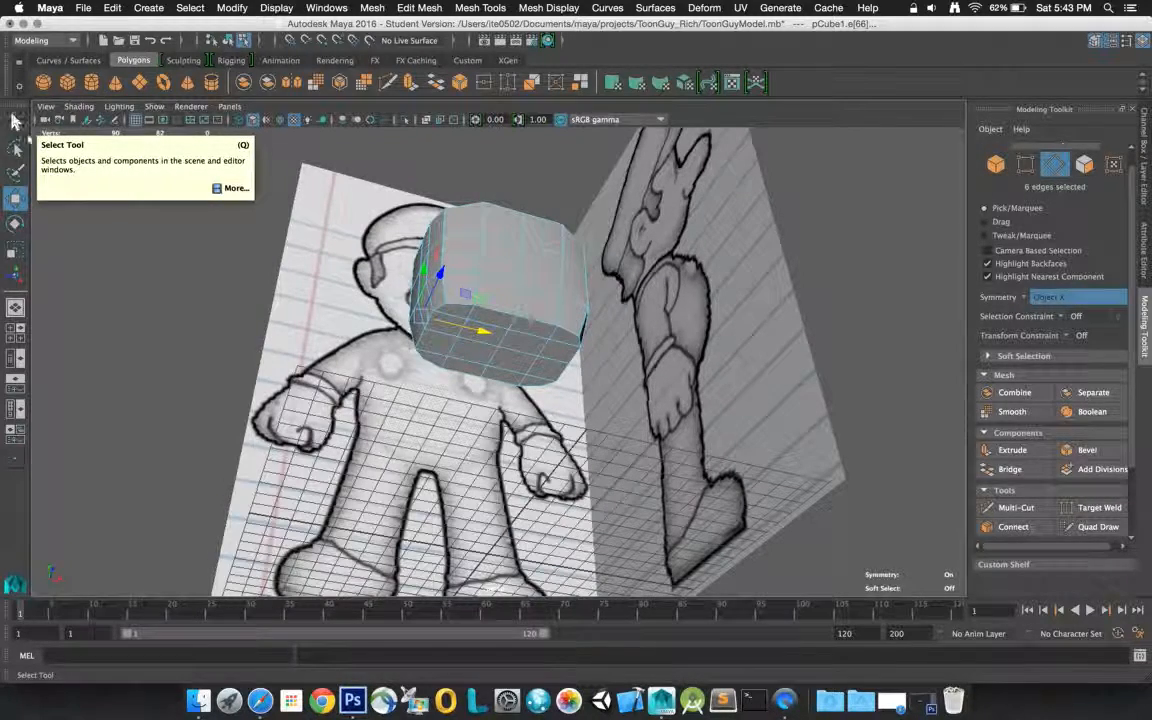
- Select the edge loop along the torso's centre line and bevel it
left_click(503, 341)
left_click(500, 341)
double_click(500, 341)
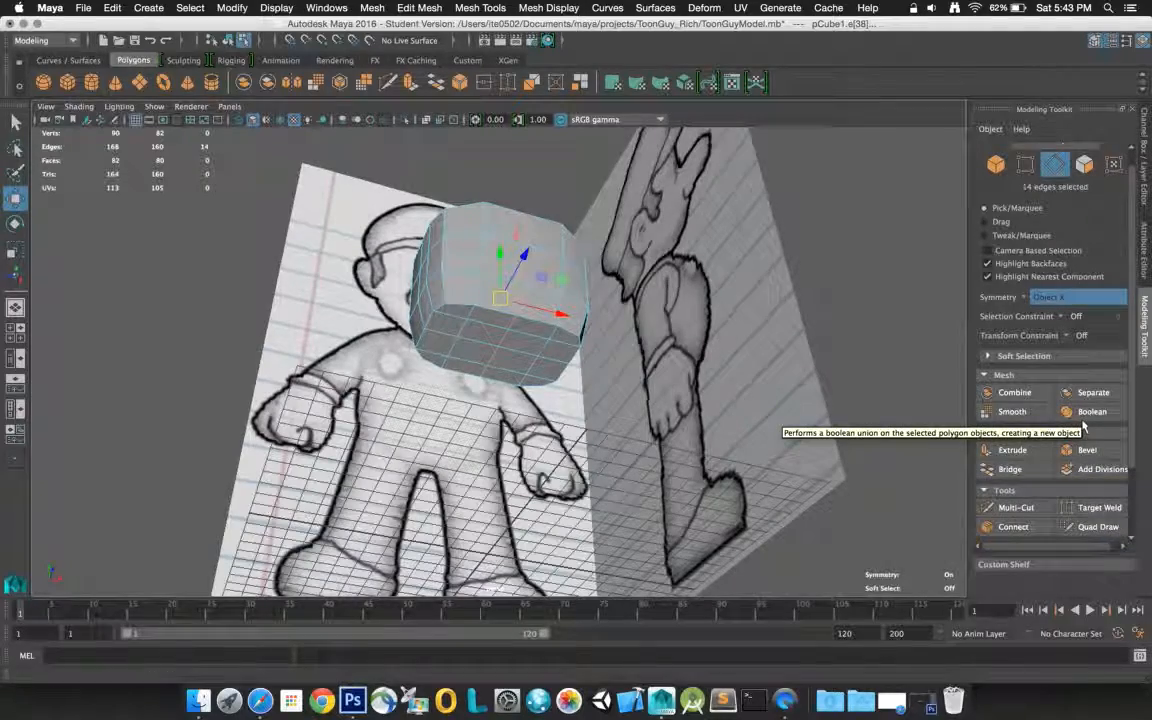
scroll(1082, 425, "down", 2)
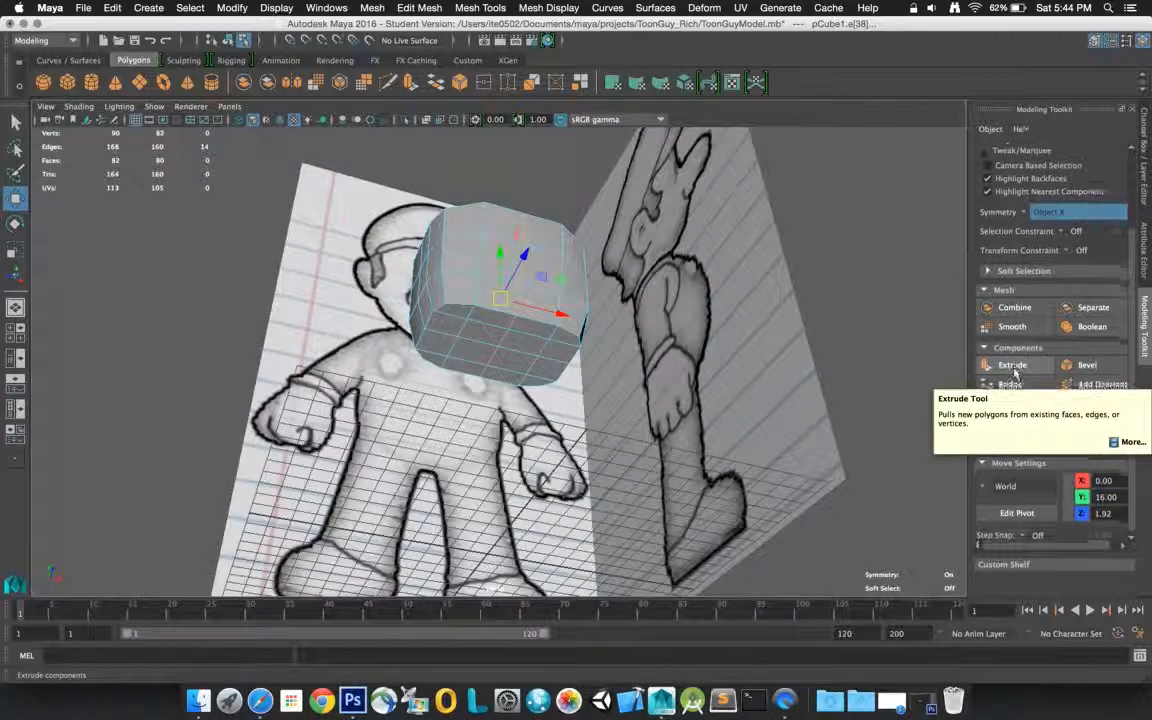
left_click(1086, 365)
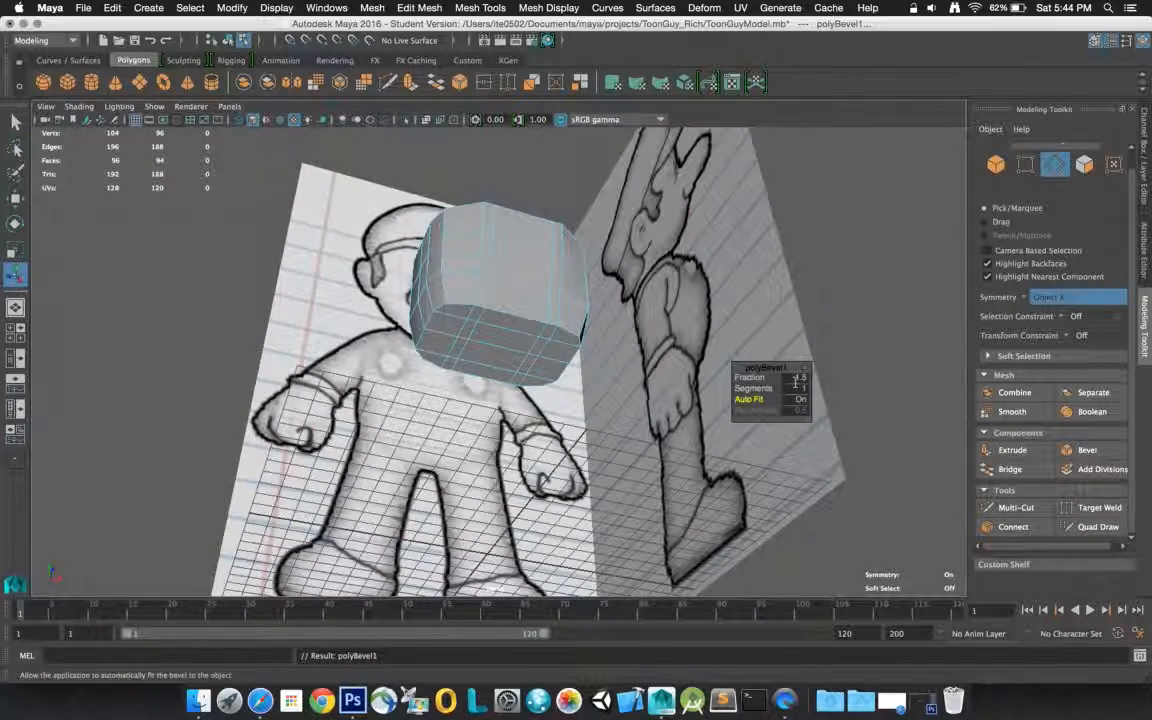
- Try fractions of 0.25 and 0.1 for the bevel along the torso's centre line
left_click(799, 378)
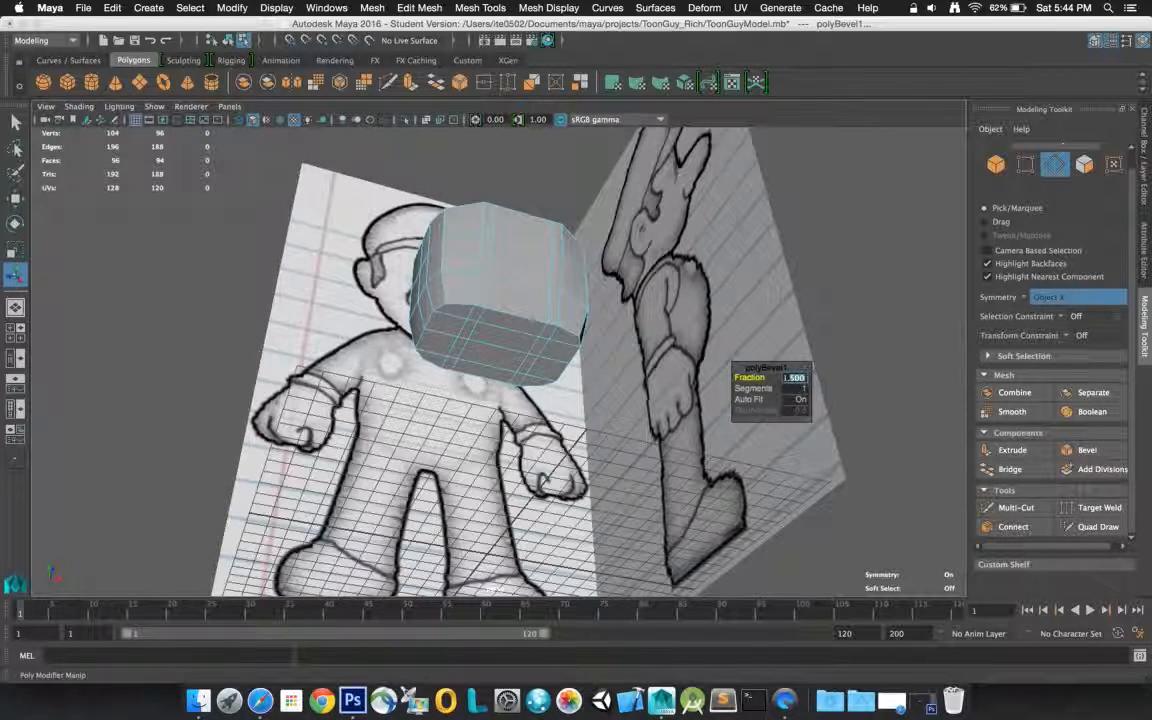
type("10.25")
key("Return")
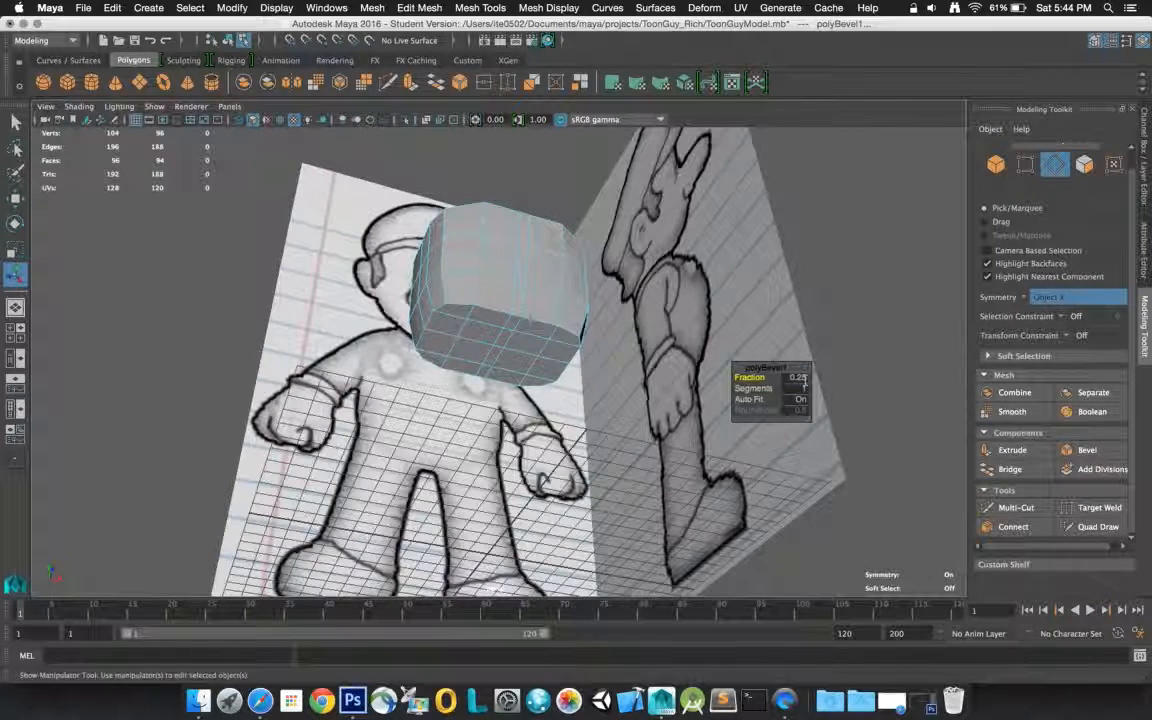
left_click(797, 377)
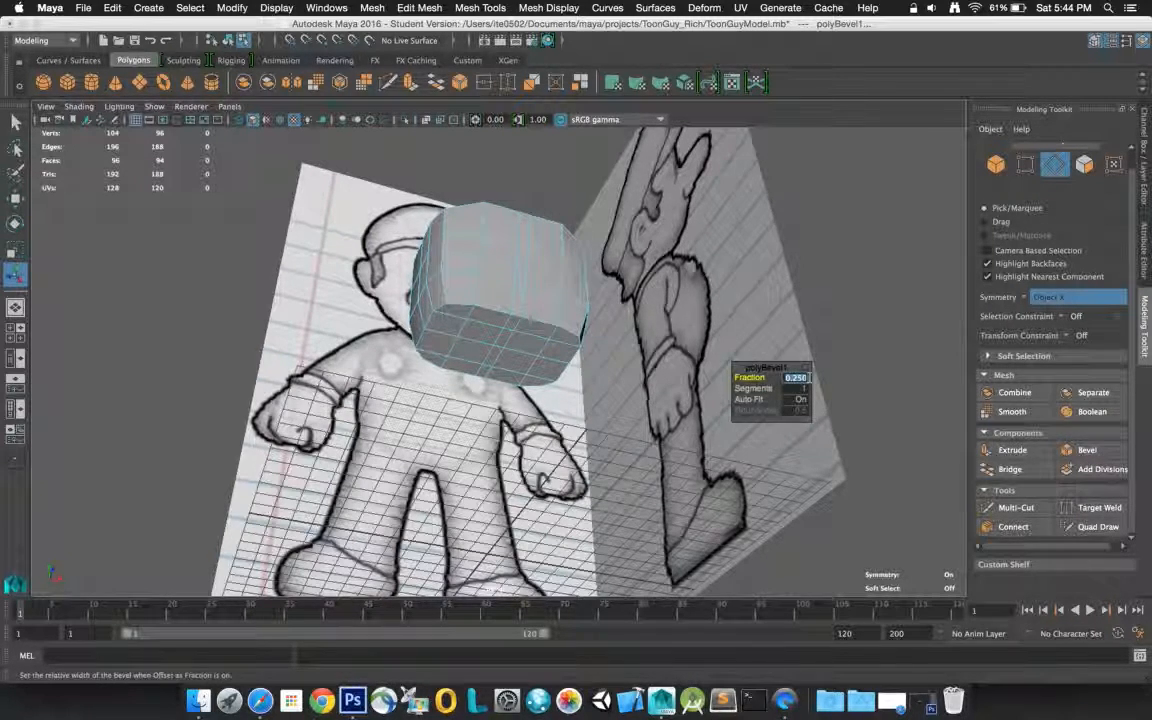
key("Return")
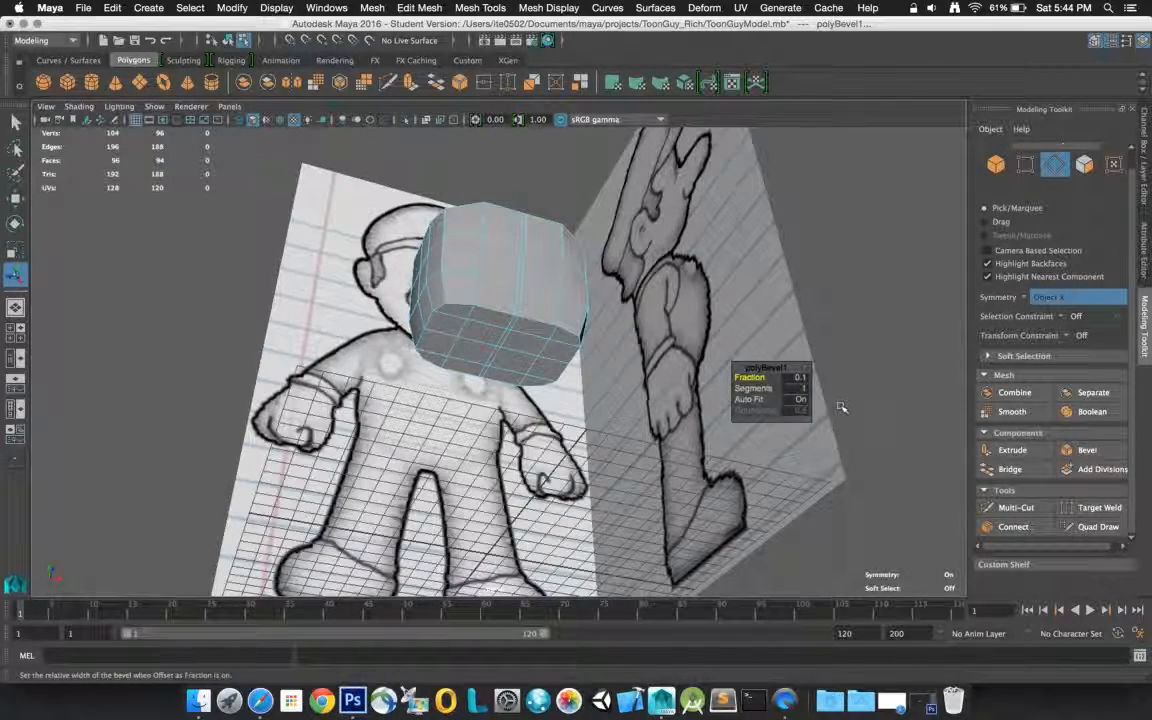
left_click(797, 378)
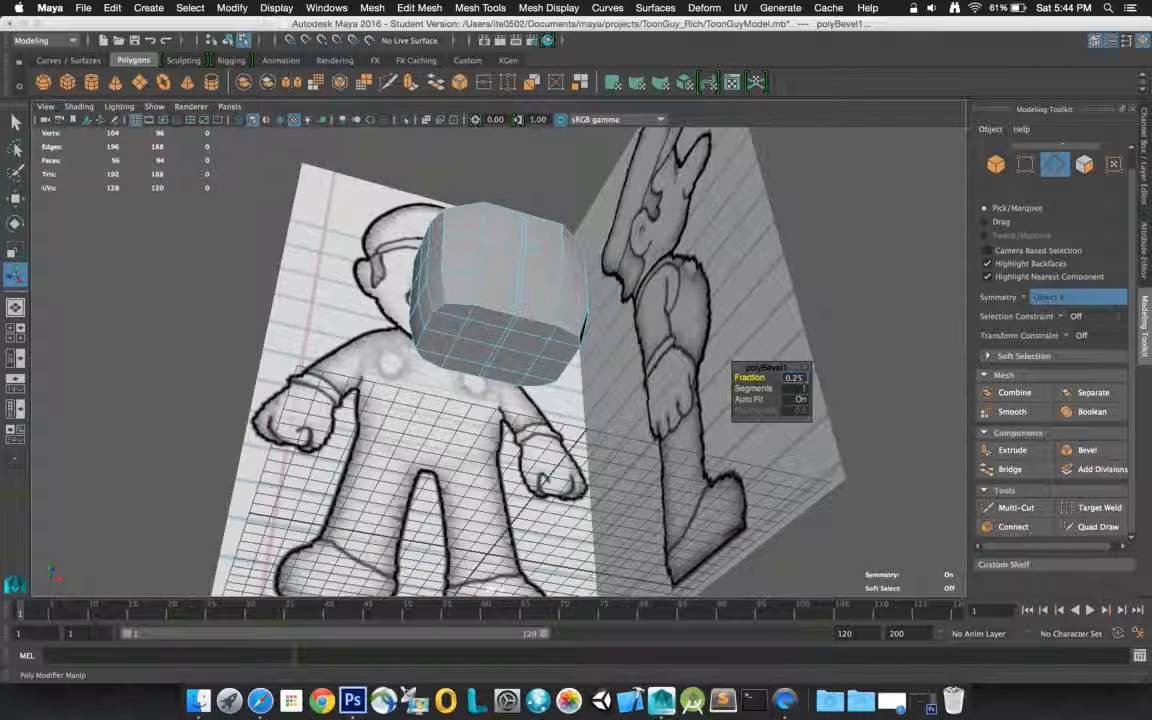
key("Return")
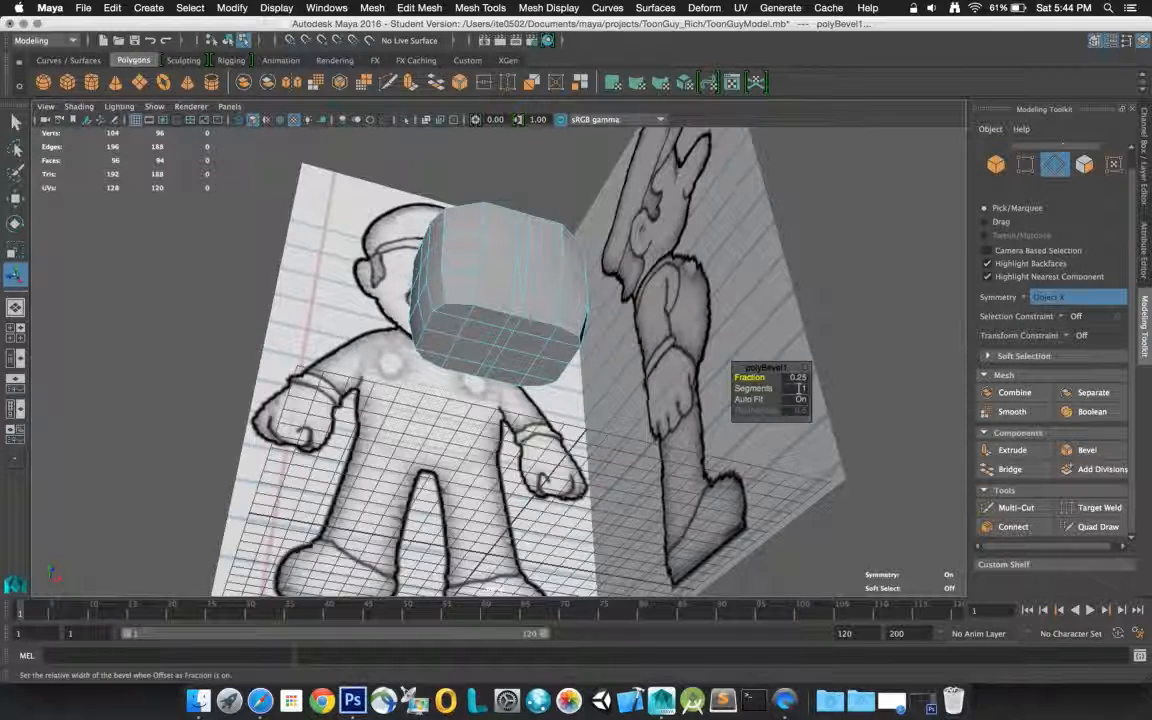
left_click(803, 377)
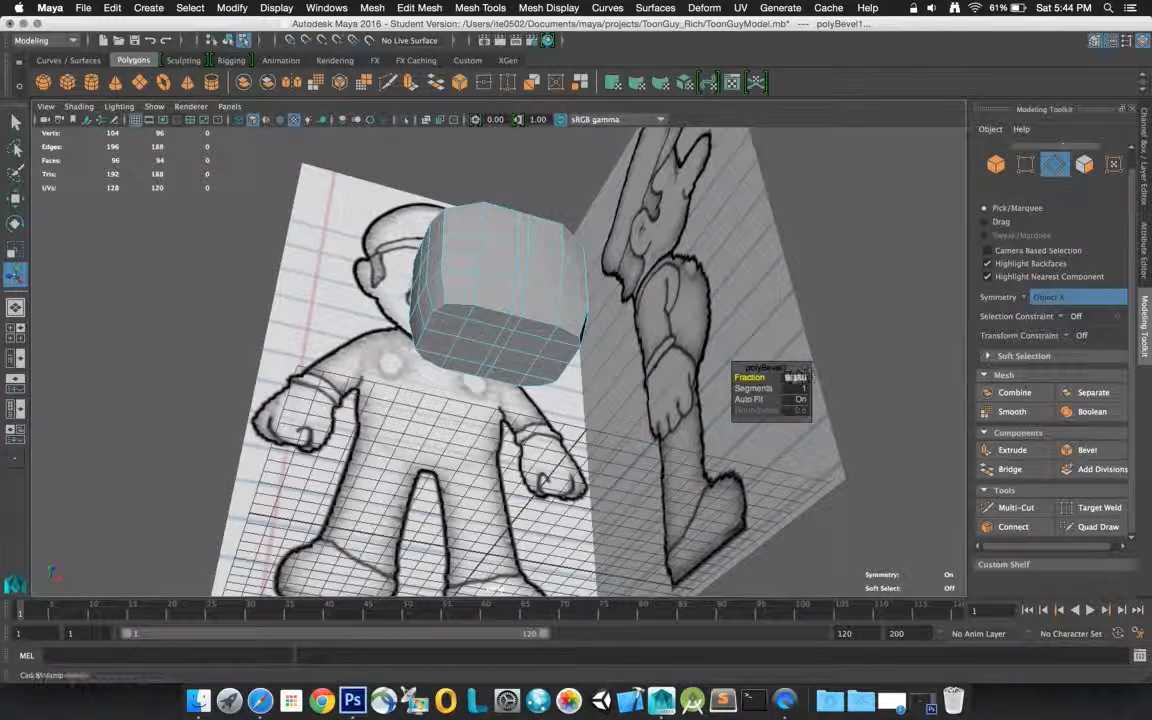
key("Return")
- Set the fraction of the torso's centre-line bevel to 0.4
left_click(803, 377)
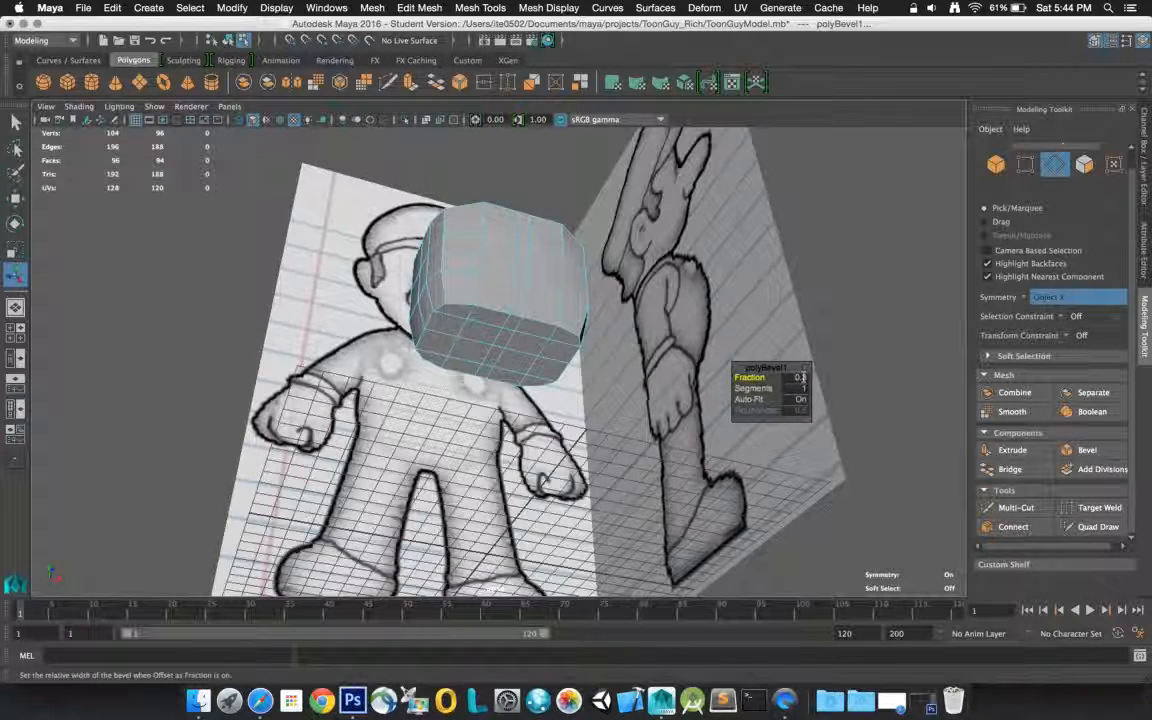
type("0.4")
key("Return")
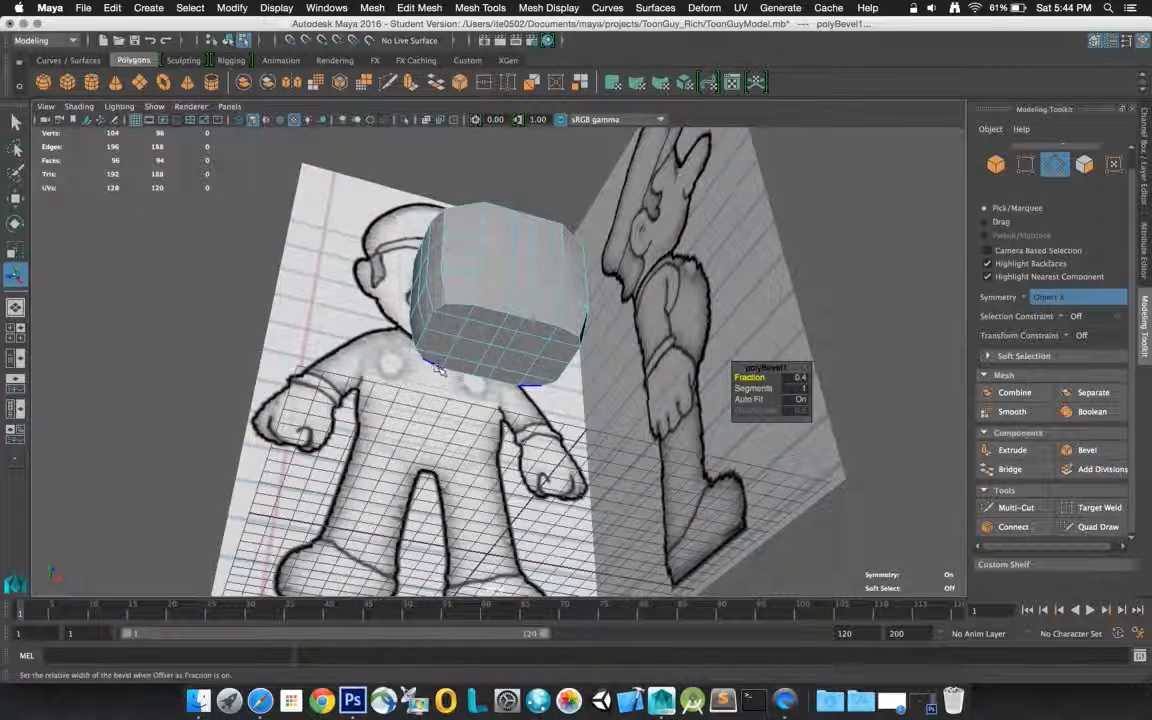
- Examine the beveled torso against the front and side sketches in the front and perspective views
mouse_move(437, 370)
left_mouse_down("alt")
mouse_move(407, 408)
mouse_move(404, 368)
mouse_move(412, 405)
mouse_move(433, 380)
left_mouse_up("alt")
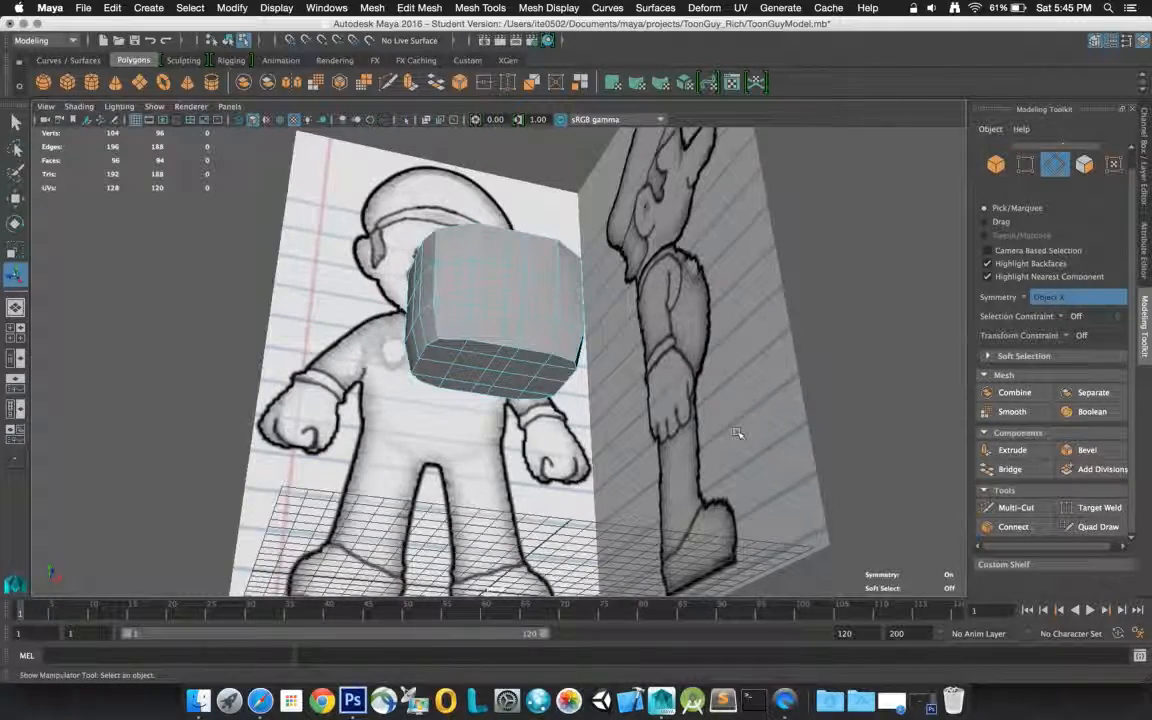
key("space")
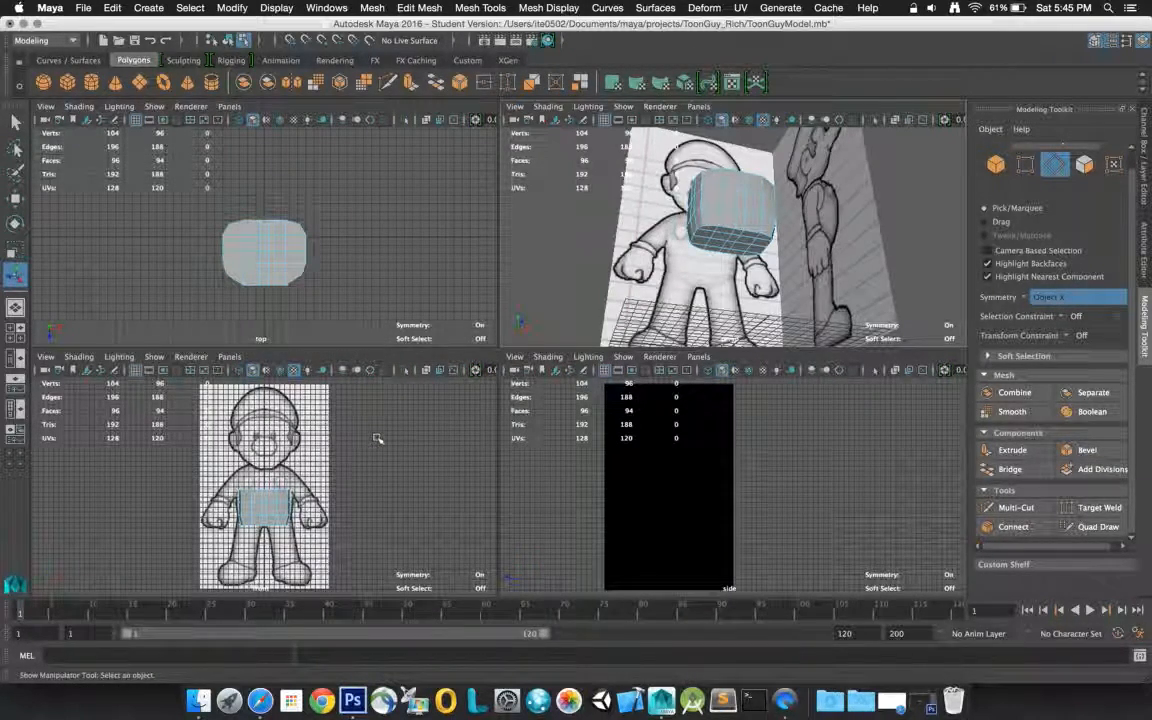
key("space")
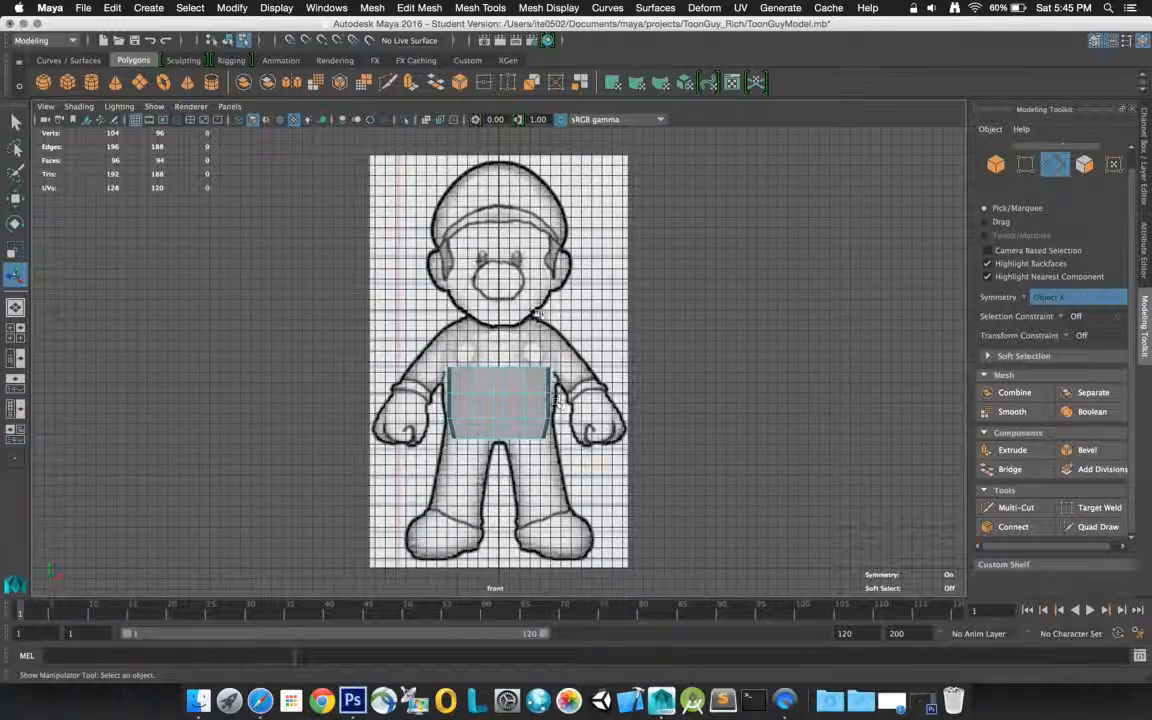
key("space")
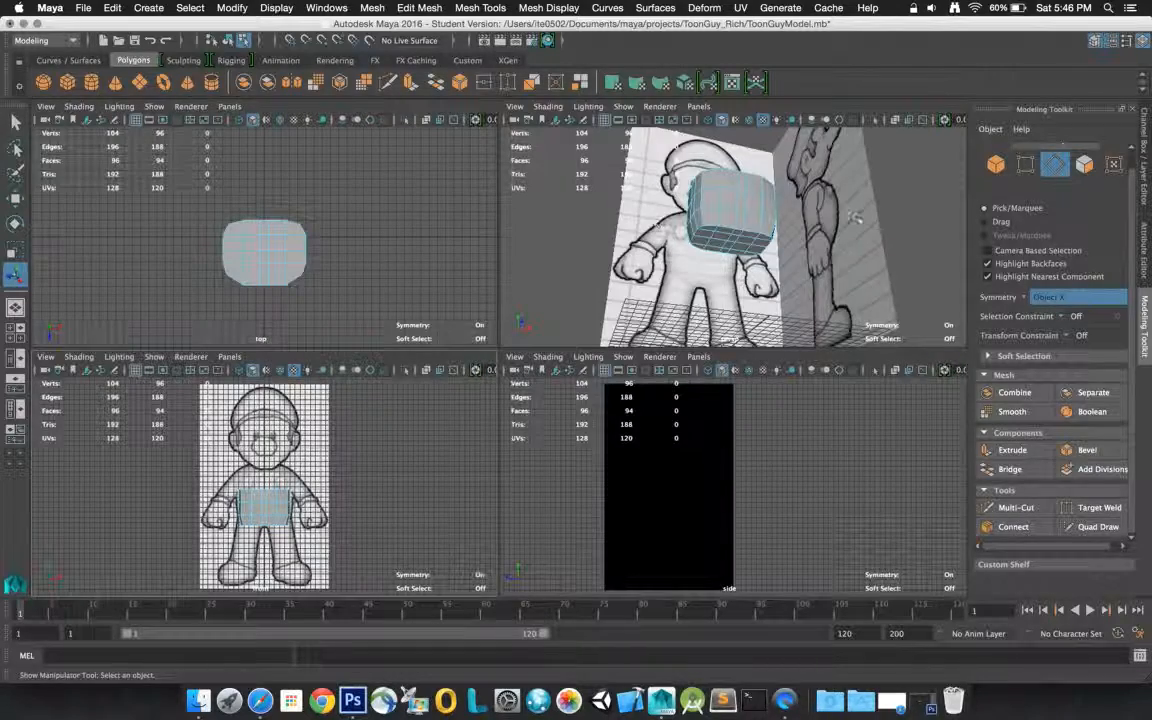
left_click(778, 222)
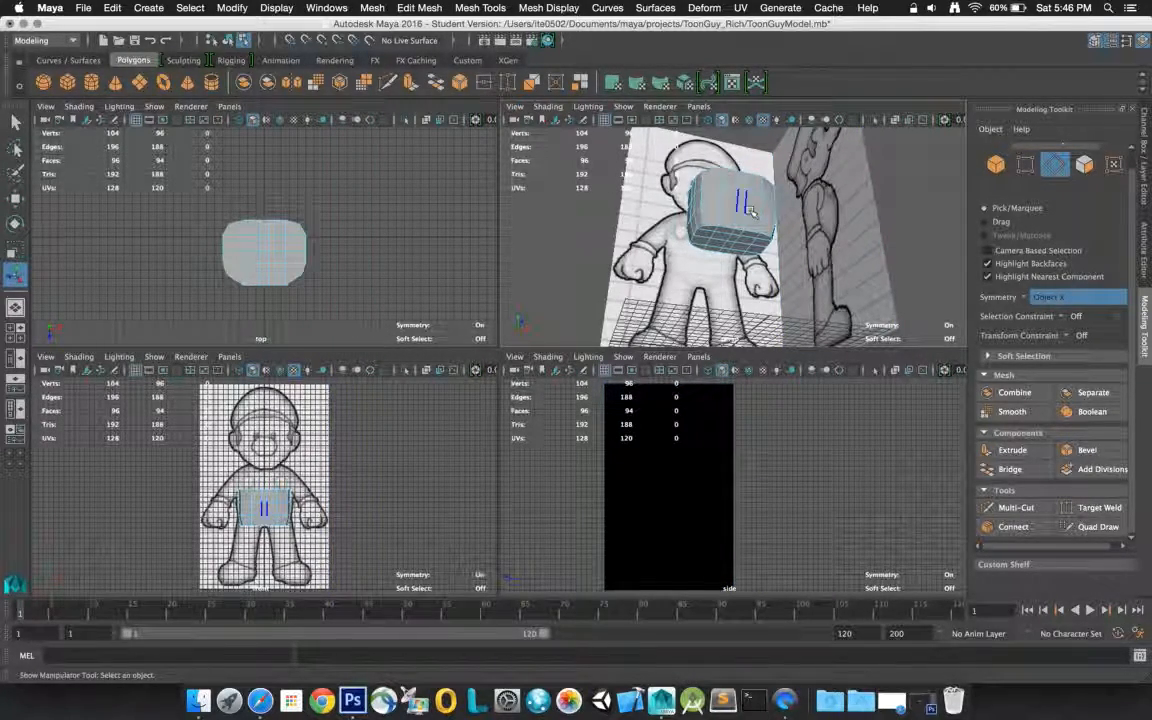
key("space")
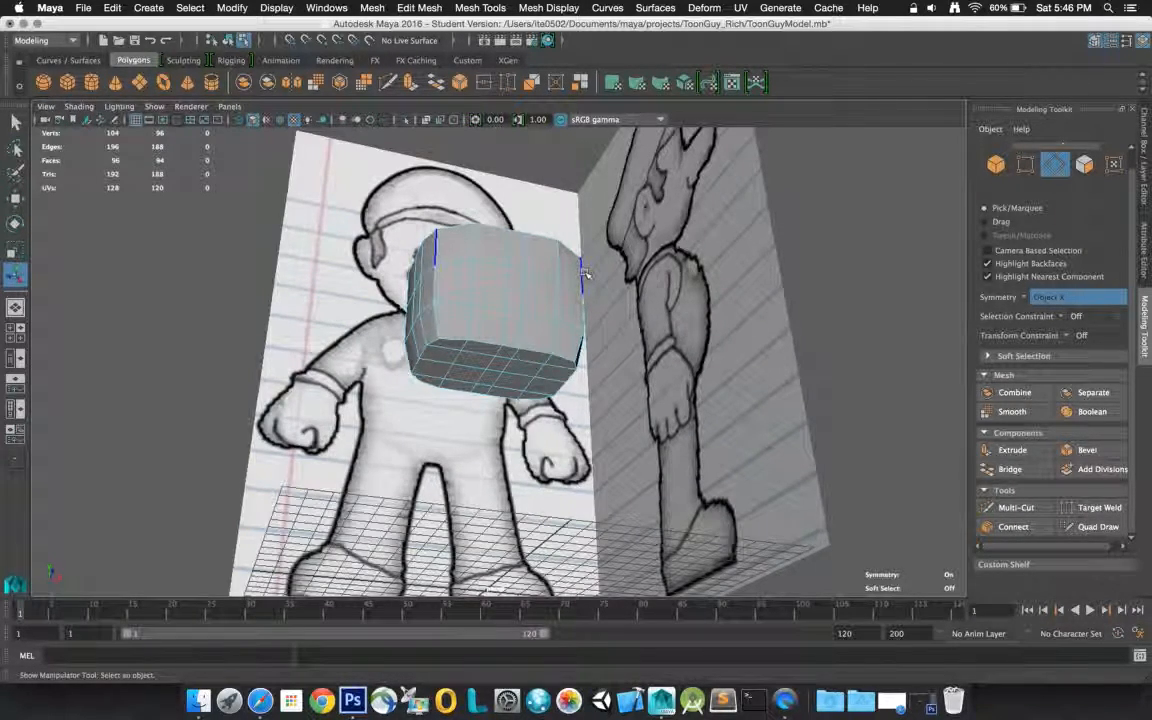
left_click_drag(583, 279, 546, 304, "alt")
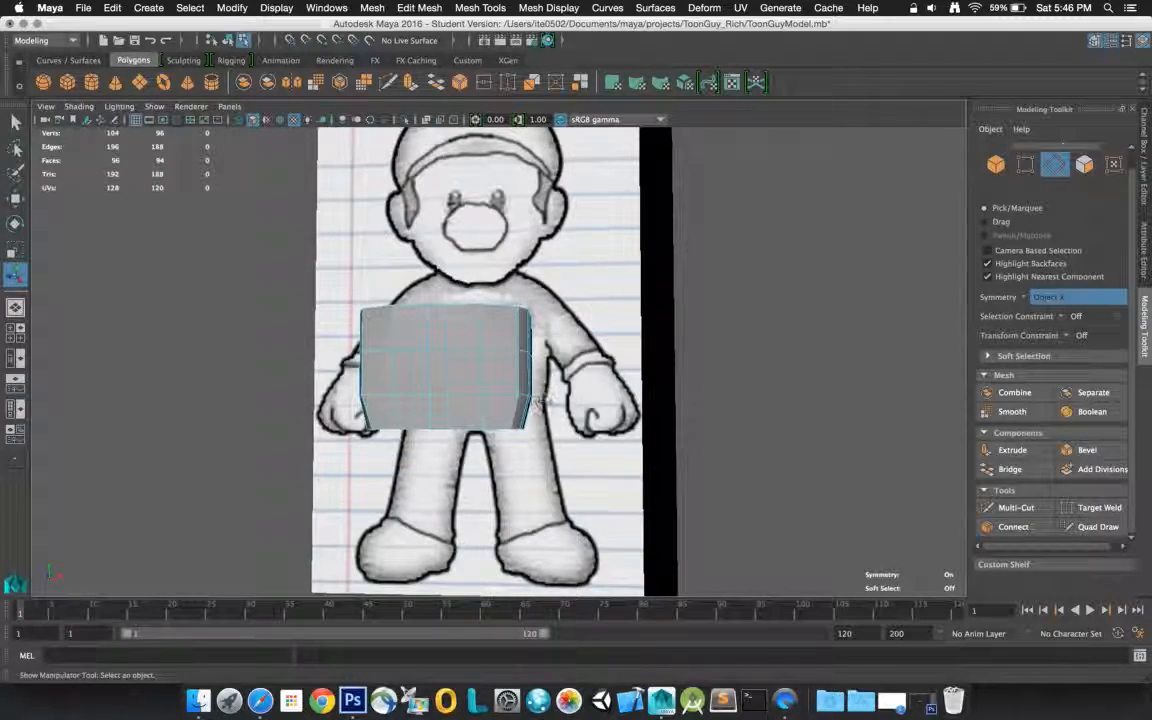
left_click_drag(510, 388, 438, 392, "alt")
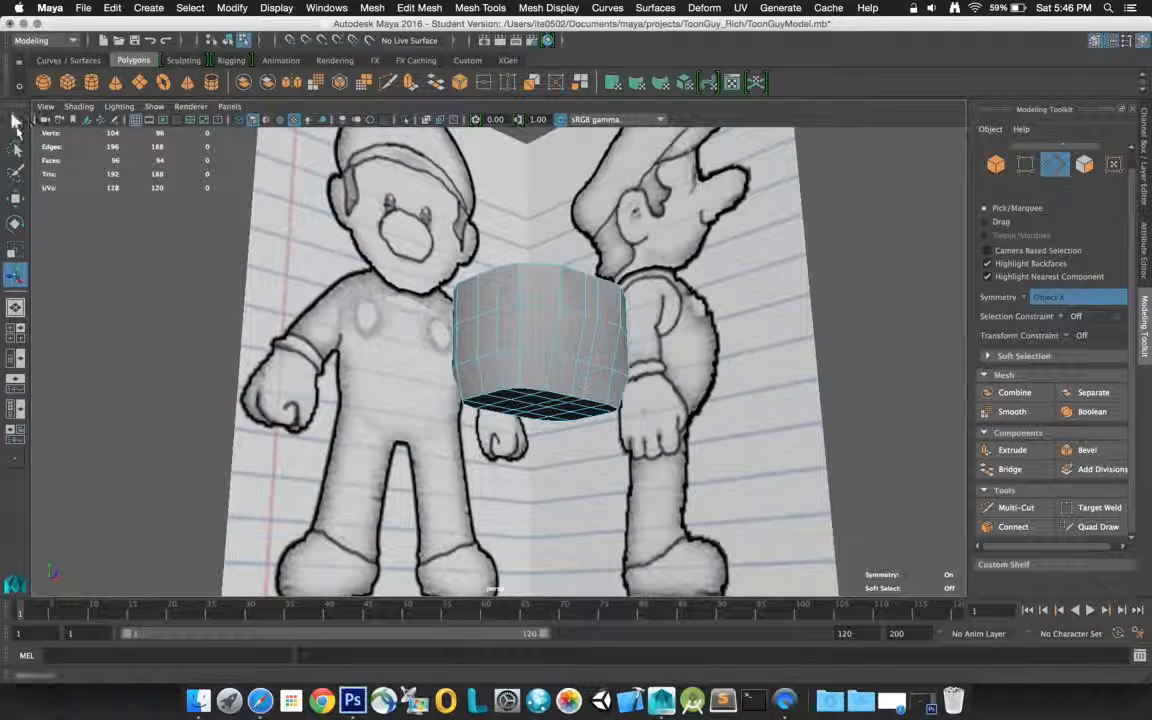
- Select the twelve bottom border edges at the torso's sides and move them outward along X to widen the base
key("q")
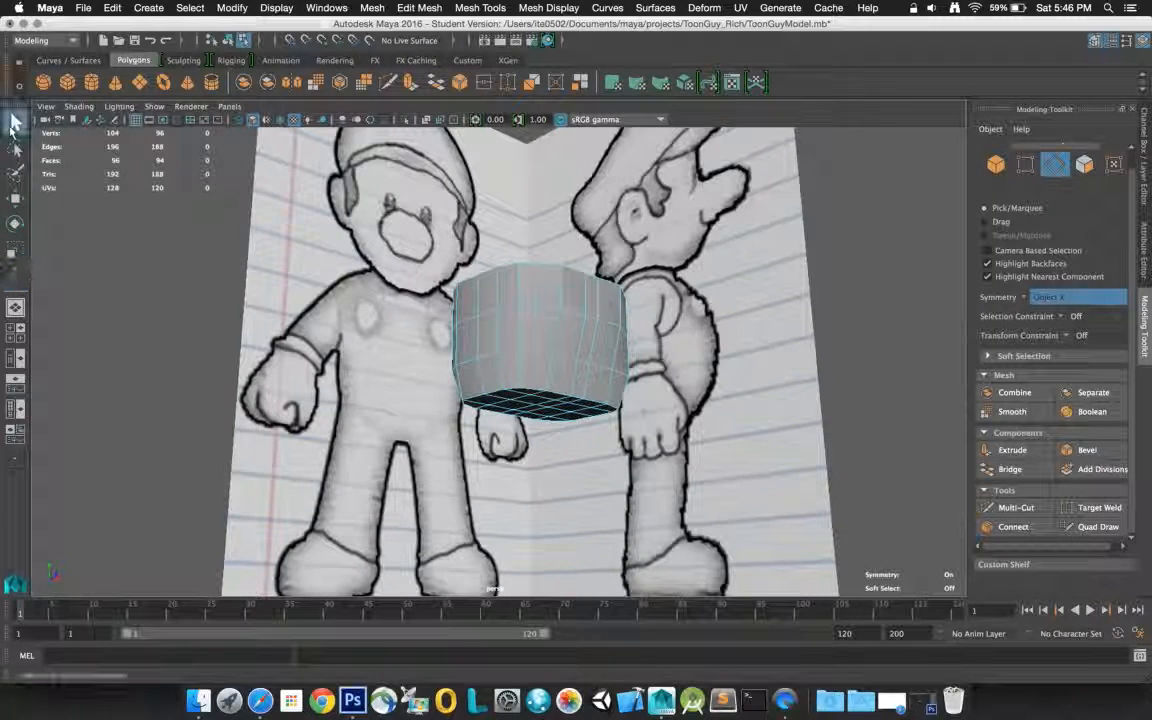
left_click(492, 398)
left_click(505, 394, "shift")
left_click(535, 391, "shift")
left_click(535, 391, "shift")
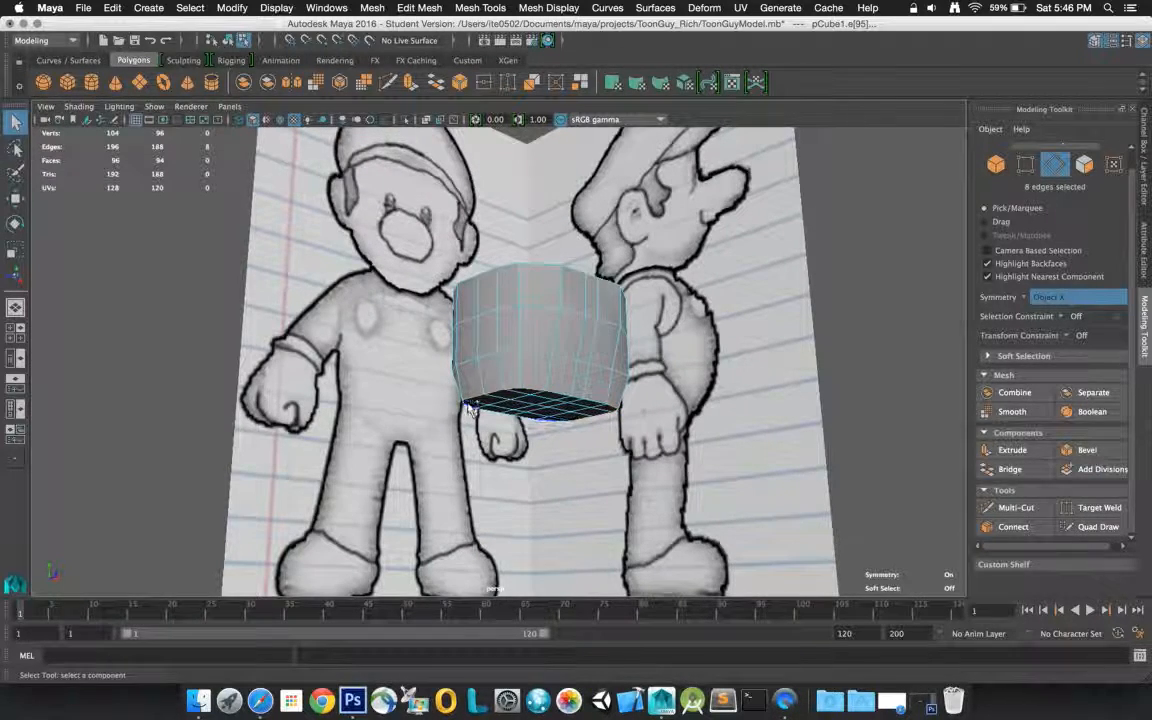
left_click_drag(470, 393, 554, 376, "alt")
left_click(559, 395, "shift")
left_click(575, 366, "shift")
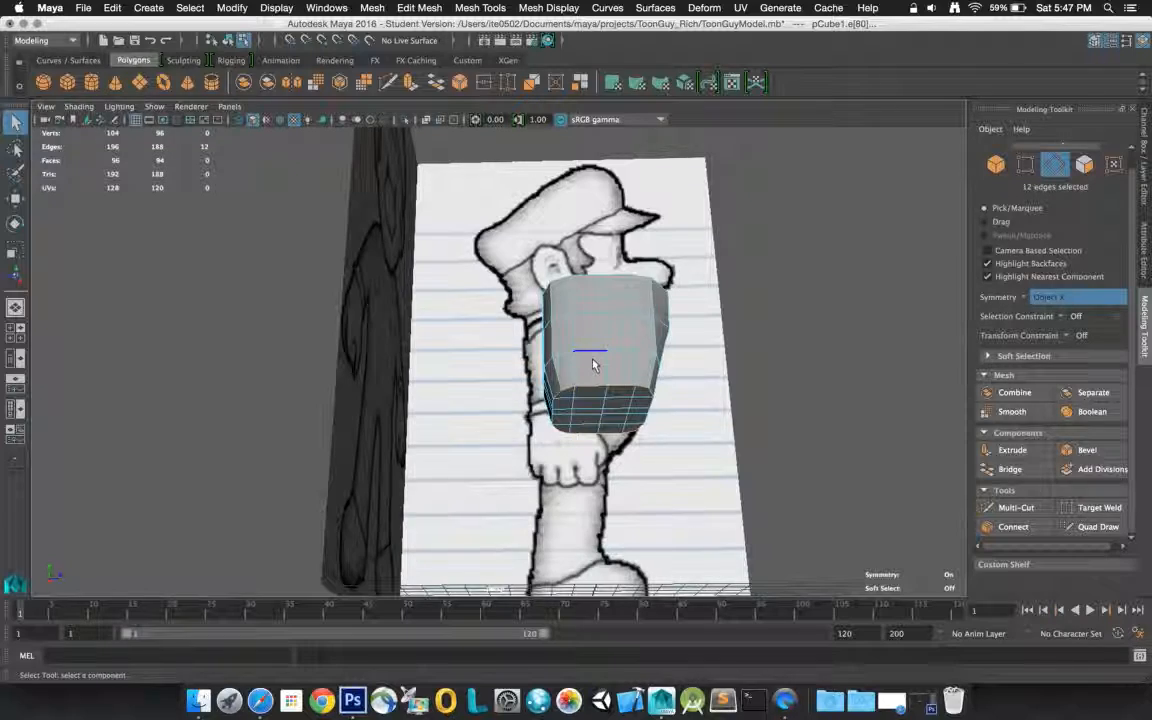
left_click_drag(592, 366, 506, 381, "alt")
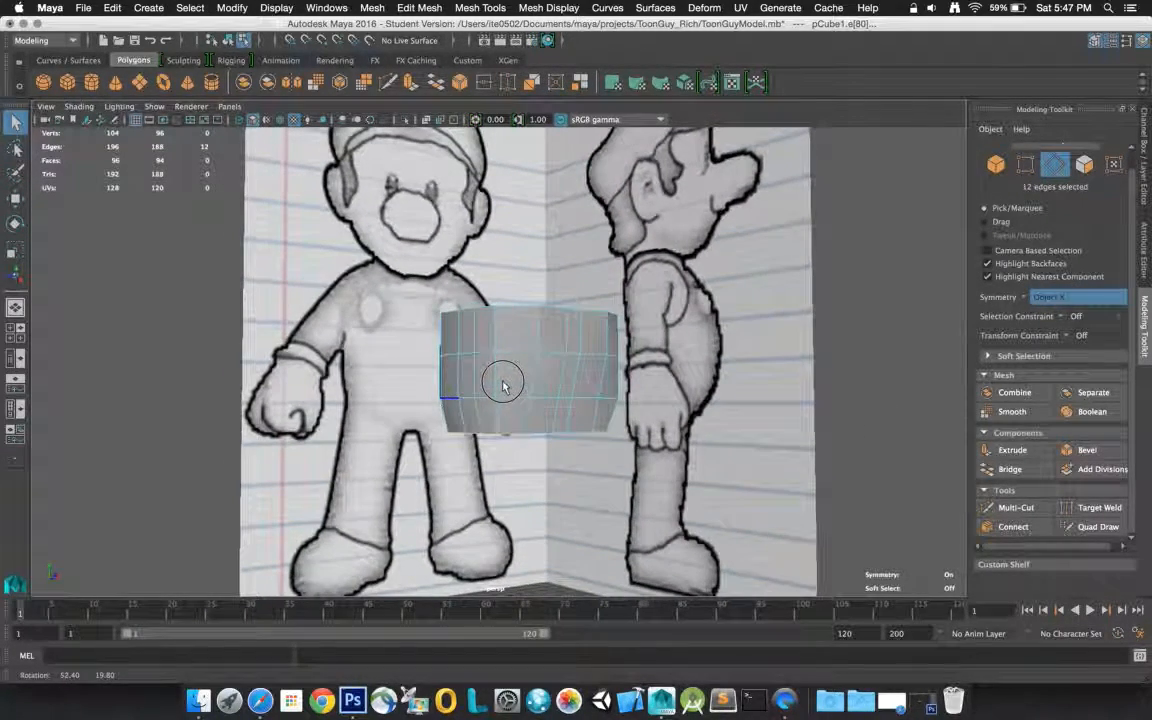
left_click(16, 197)
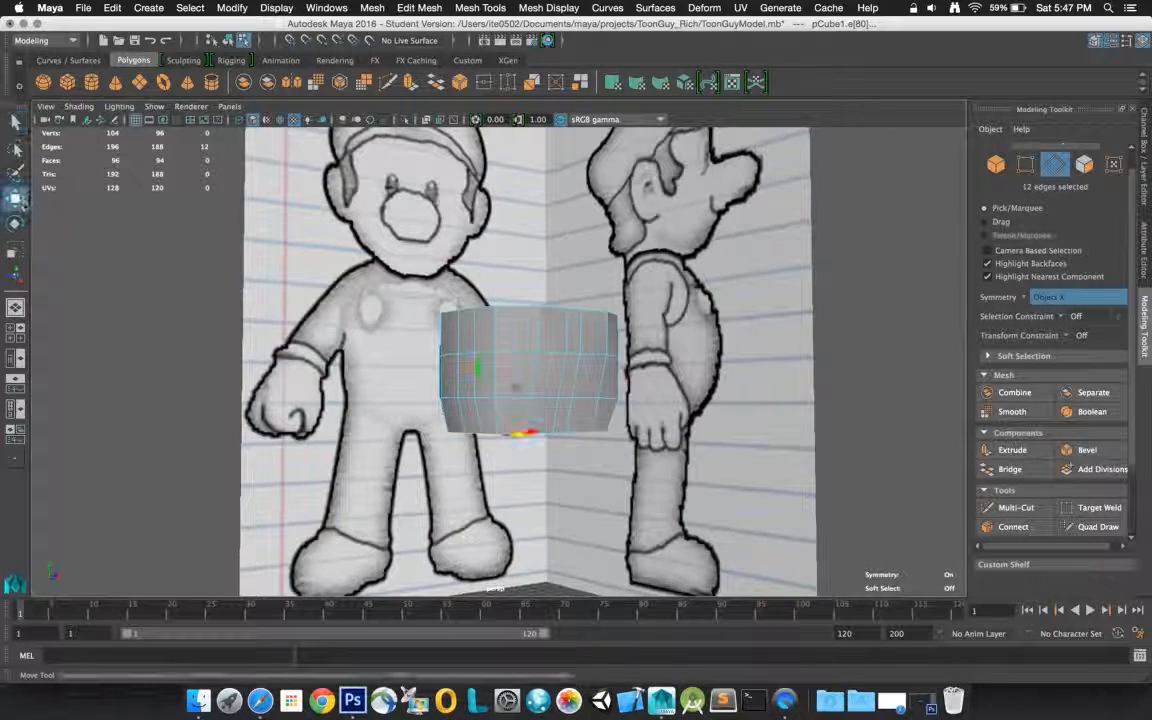
left_click_drag(678, 505, 481, 419, "alt")
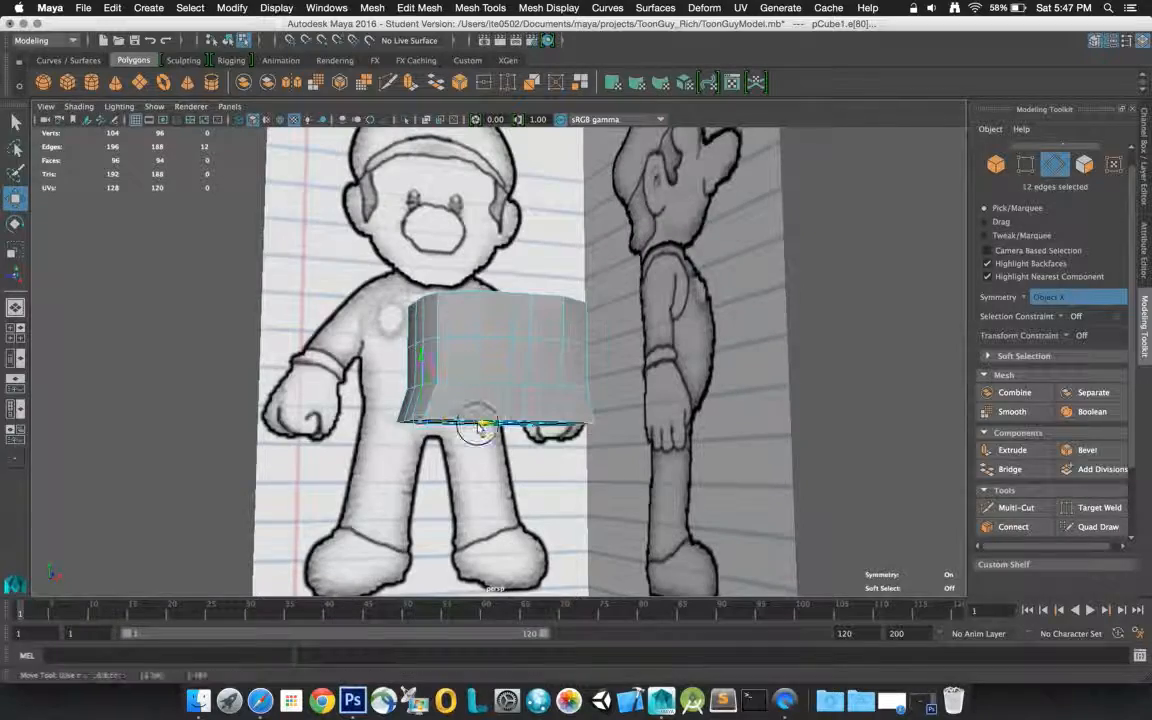
key("w")
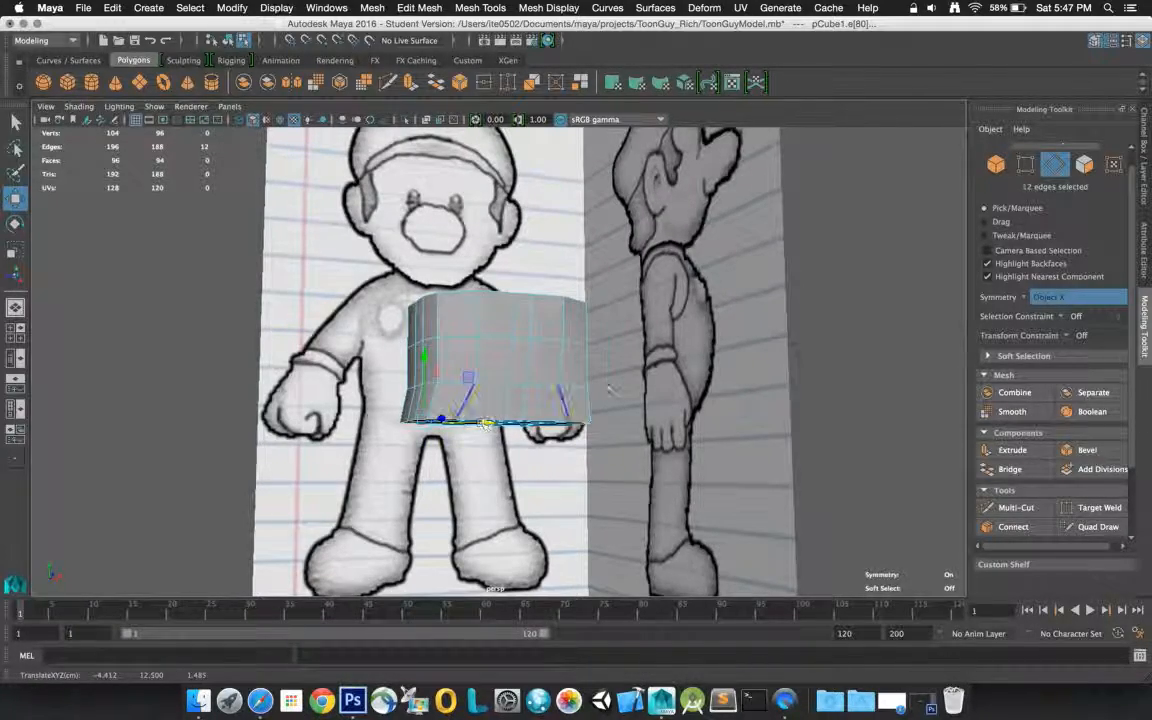
- Switch to vertex selection and move the symmetrical pair of vertices on the torso's front bottom edge inward along X
key("space")
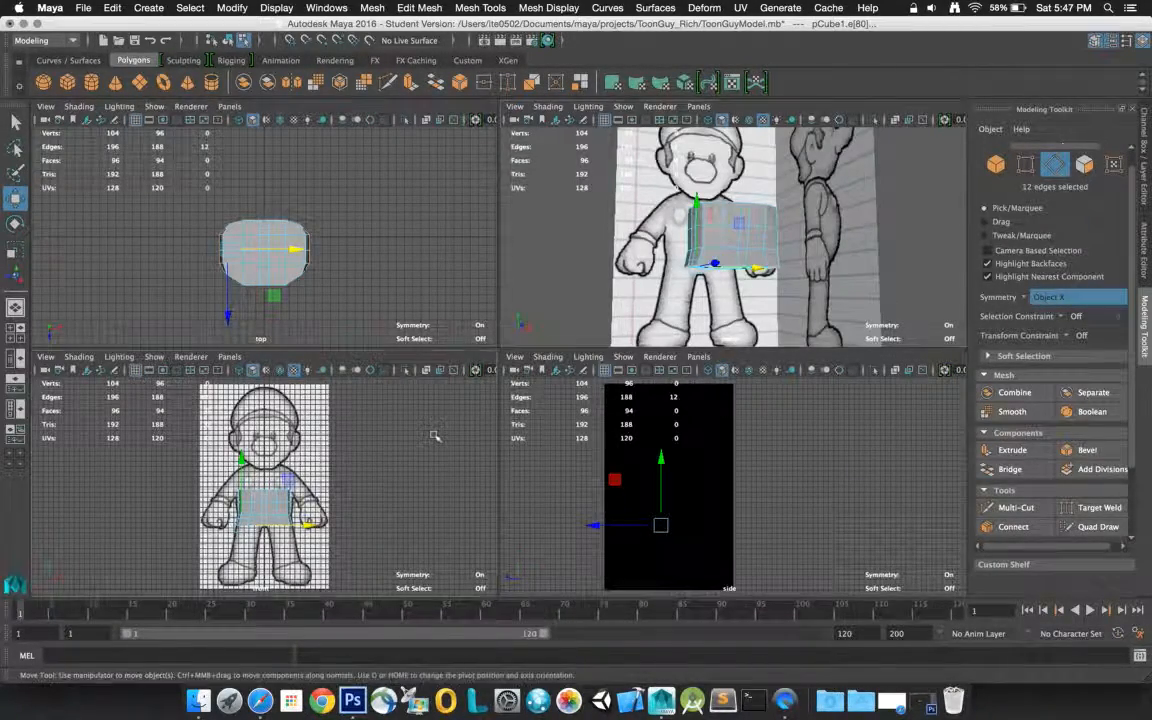
key("space")
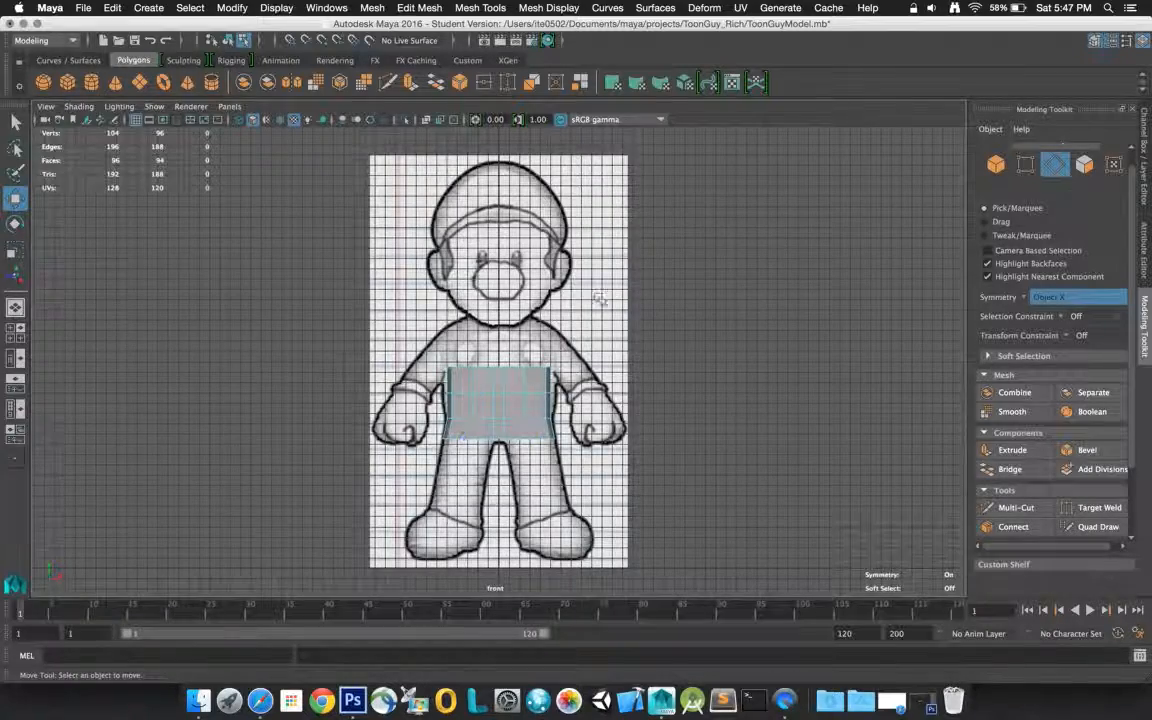
key("space")
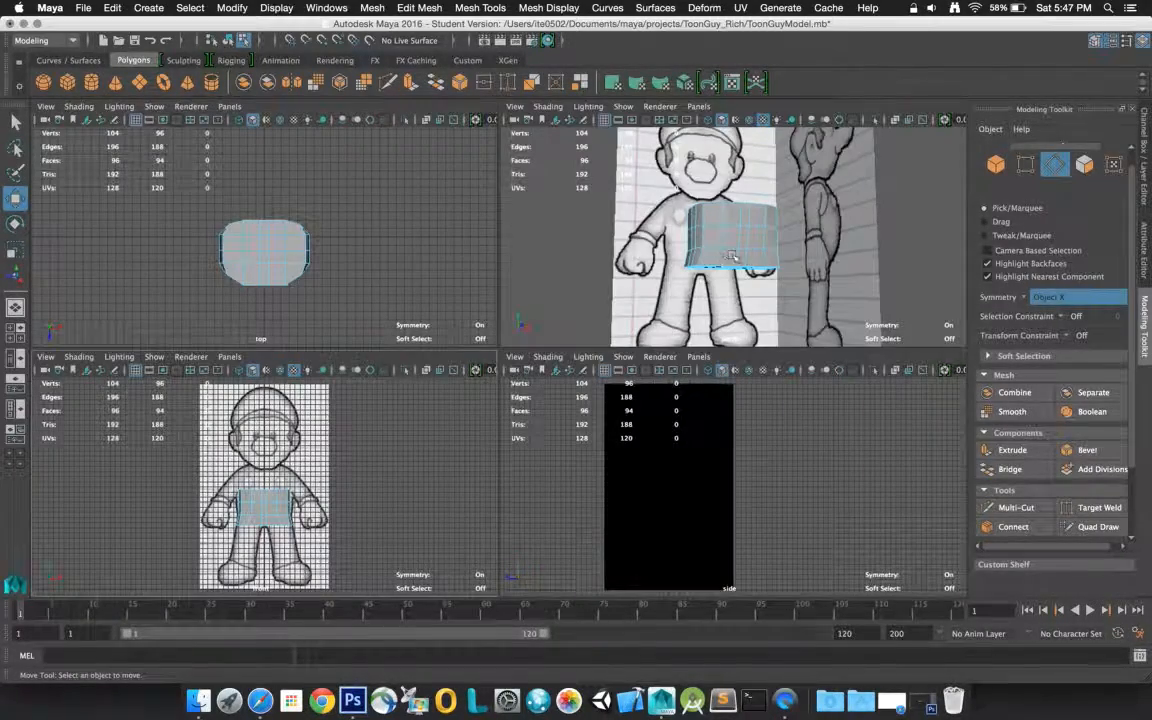
key("space")
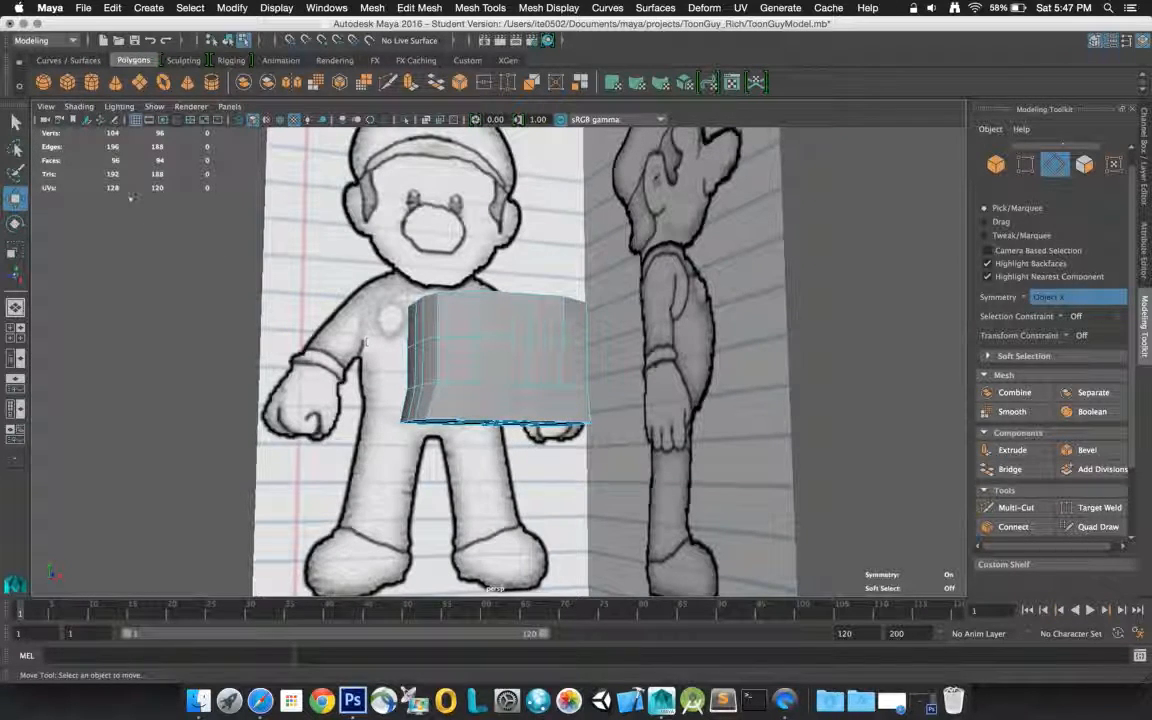
right_click(461, 326)
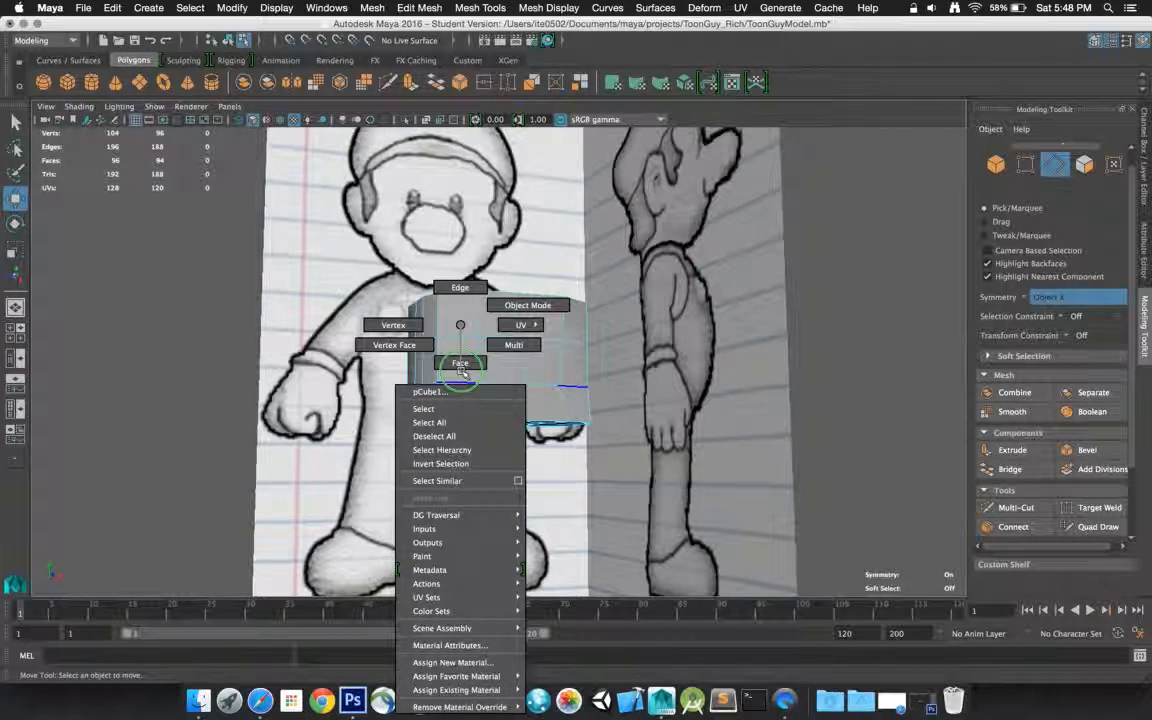
left_click(398, 325)
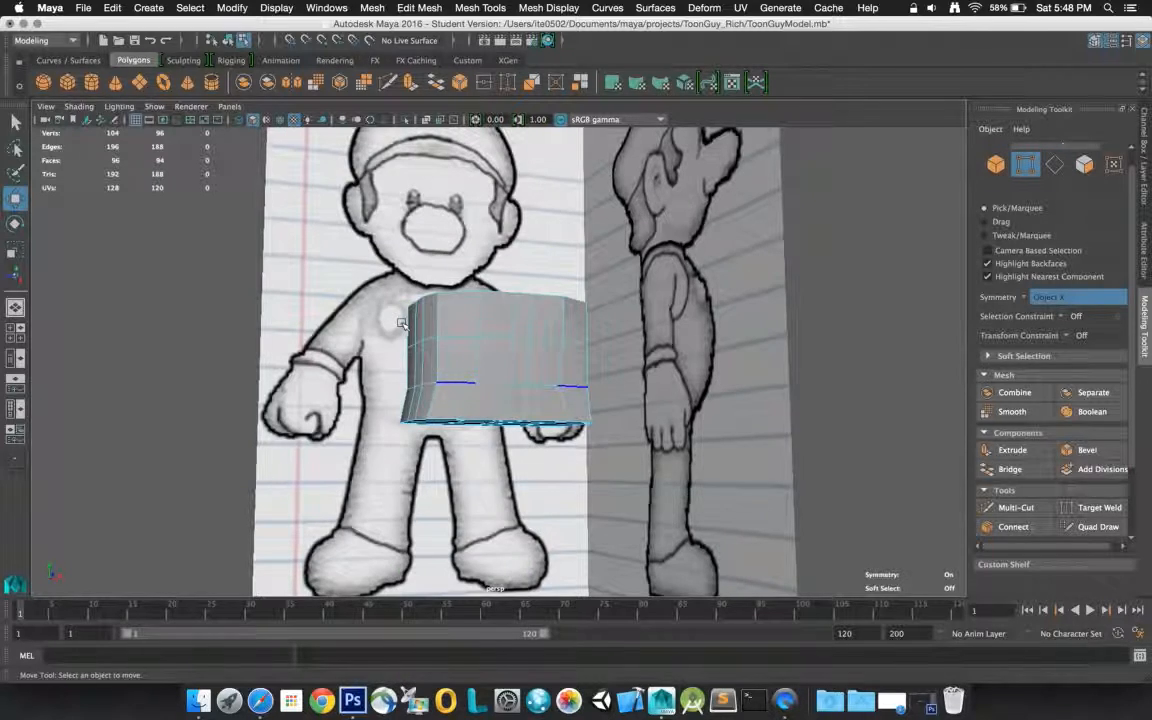
left_click(453, 418)
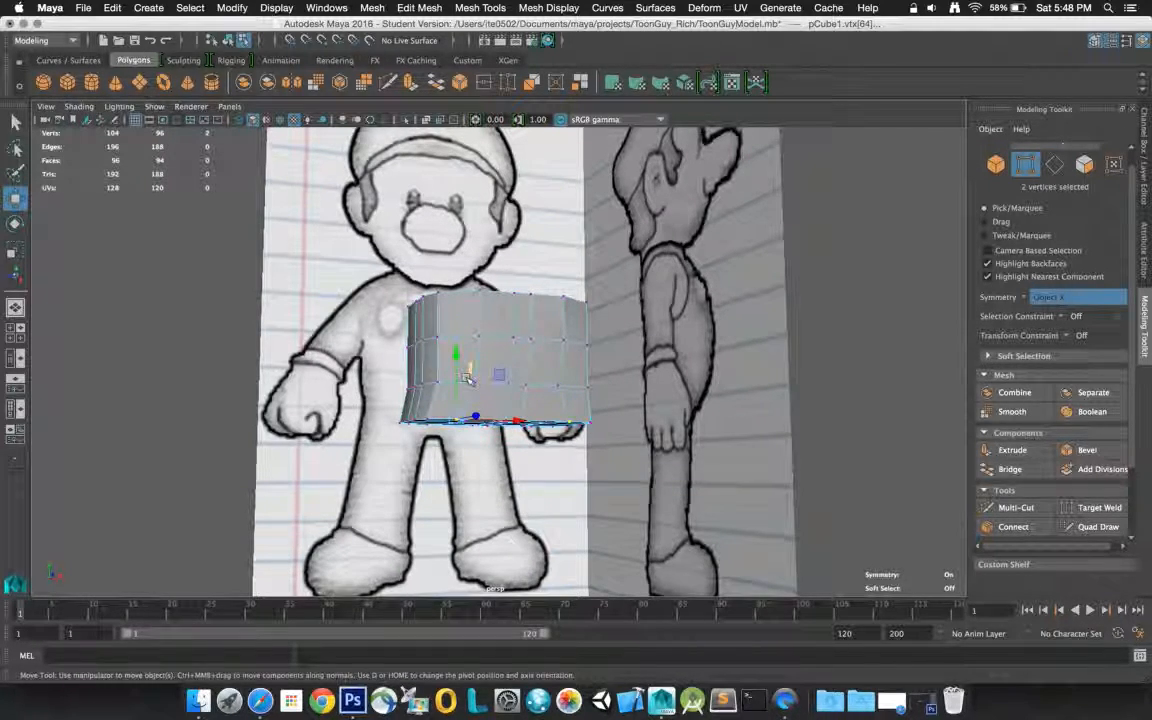
key("space")
left_click_drag(490, 393, 503, 340, "alt")
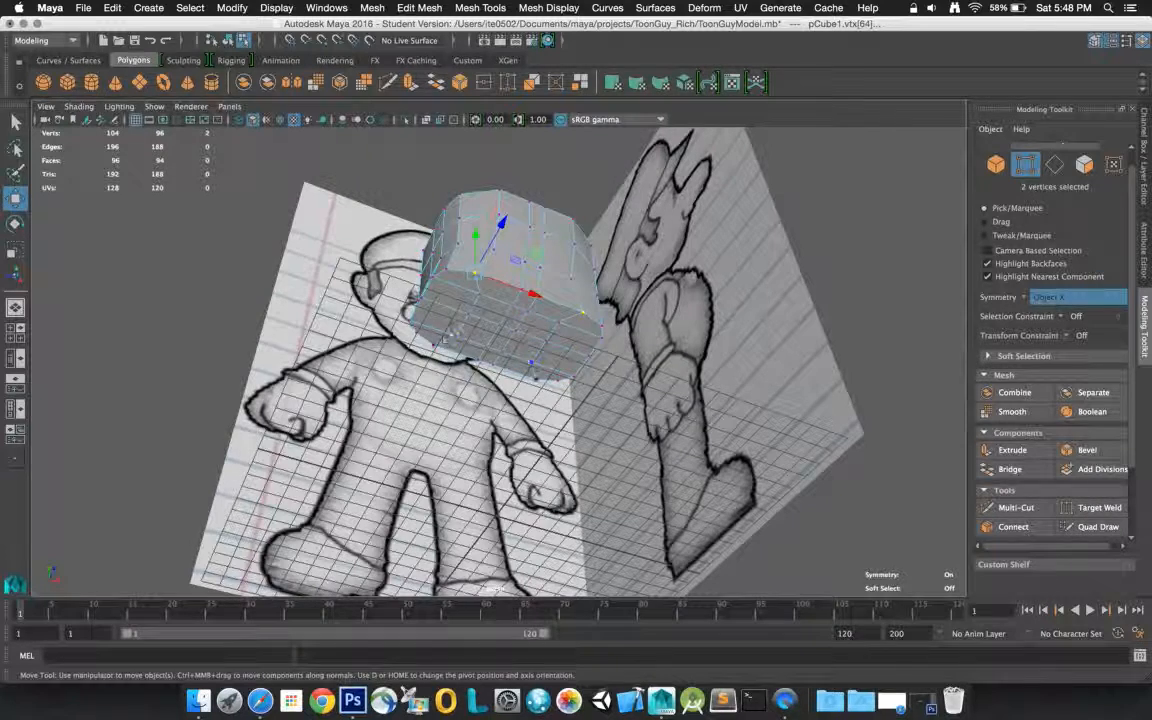
left_click_drag(518, 288, 528, 290)
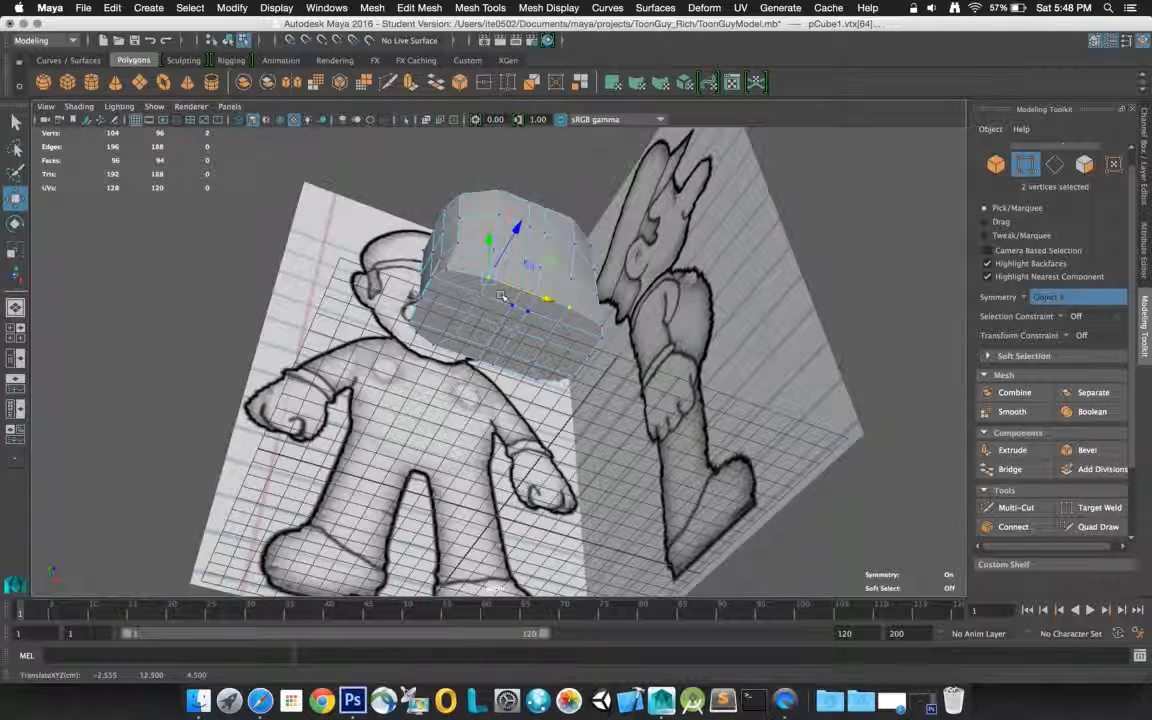
left_click_drag(487, 293, 604, 303, "alt")
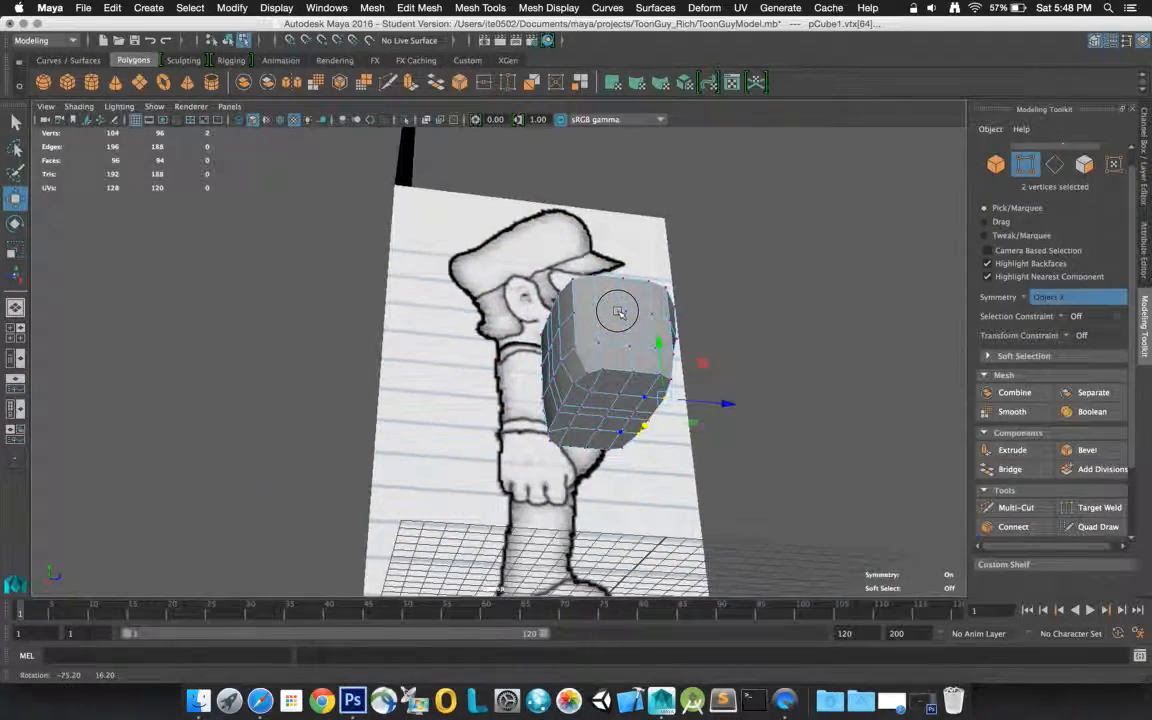
left_click_drag(572, 388, 477, 348, "alt")
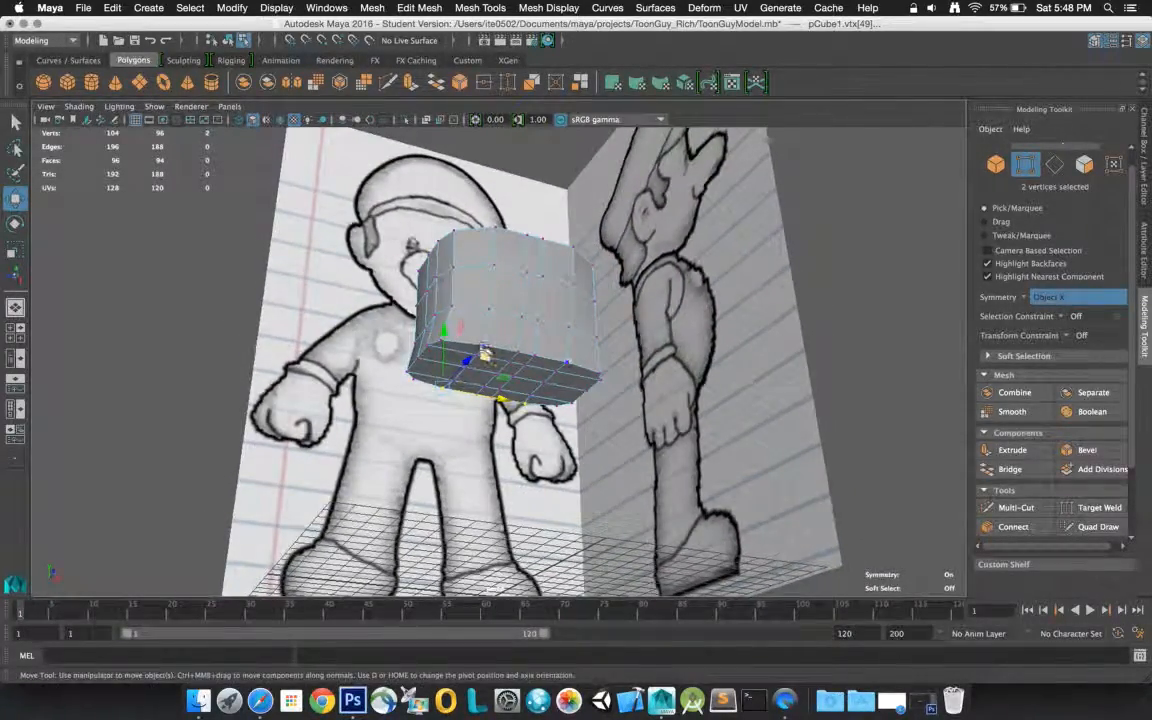
- Try to move the symmetrical vertex pair on the torso's front bottom edge within the XY plane, and undo the move
left_click(485, 348)
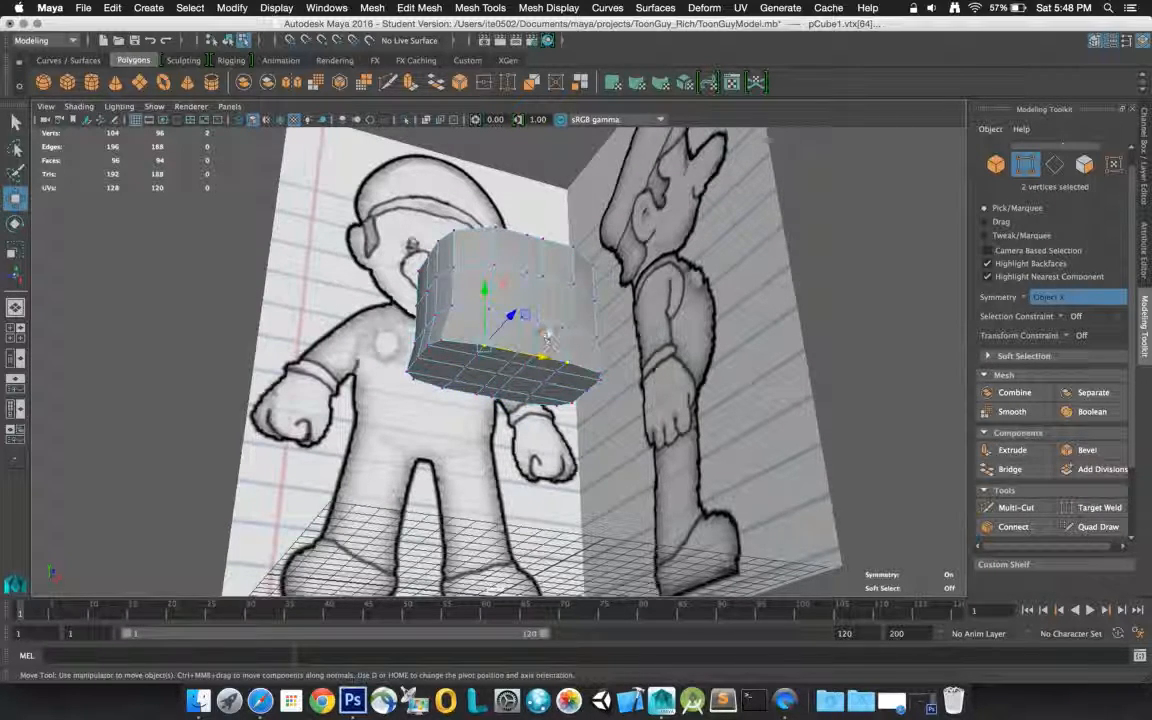
left_click_drag(522, 314, 488, 313)
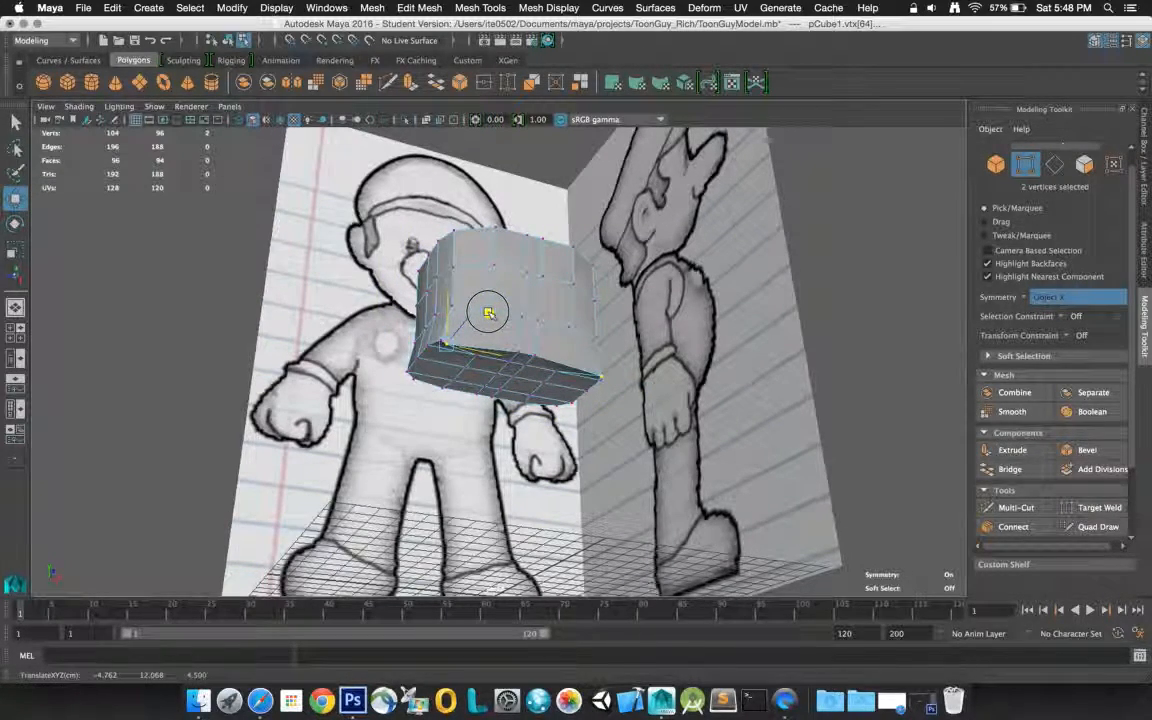
key("ctrl+z")
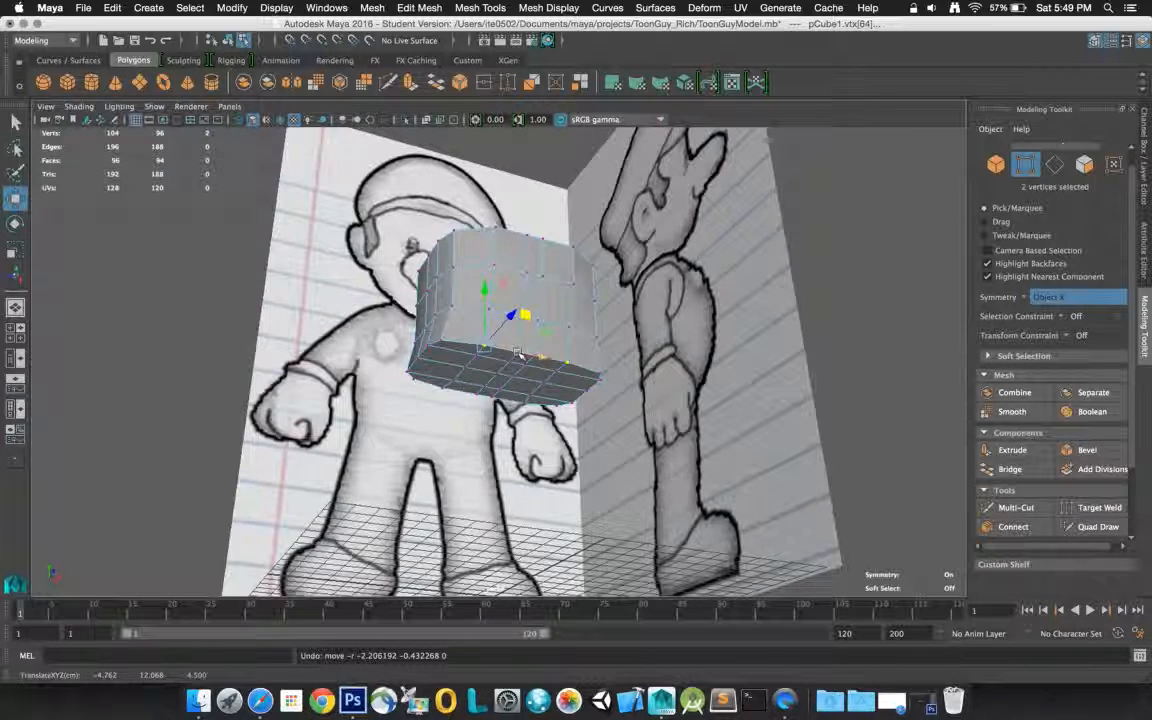
- Move the symmetrical inner vertex pairs on the torso's underside along X to reshape the centre strip between the leg areas
left_click_drag(519, 354, 497, 318, "alt")
left_click(501, 318)
mouse_move(536, 322)
left_mouse_down()
mouse_move(545, 324)
mouse_move(525, 315)
left_mouse_up()
mouse_move(476, 364)
left_mouse_down()
mouse_move(517, 371)
mouse_move(505, 305)
mouse_move(491, 358)
left_mouse_up()
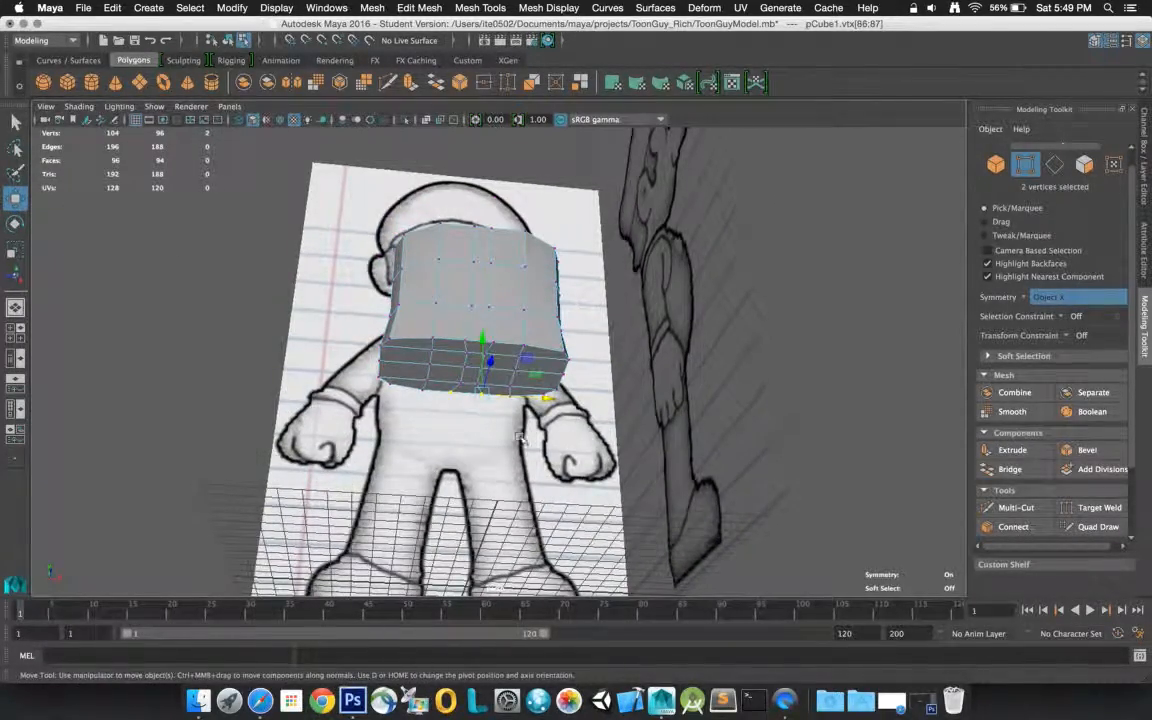
- Switch to face selection and select the sixteen bottom faces on both sides of the torso's centre strip
right_click_drag(507, 325, 508, 362)
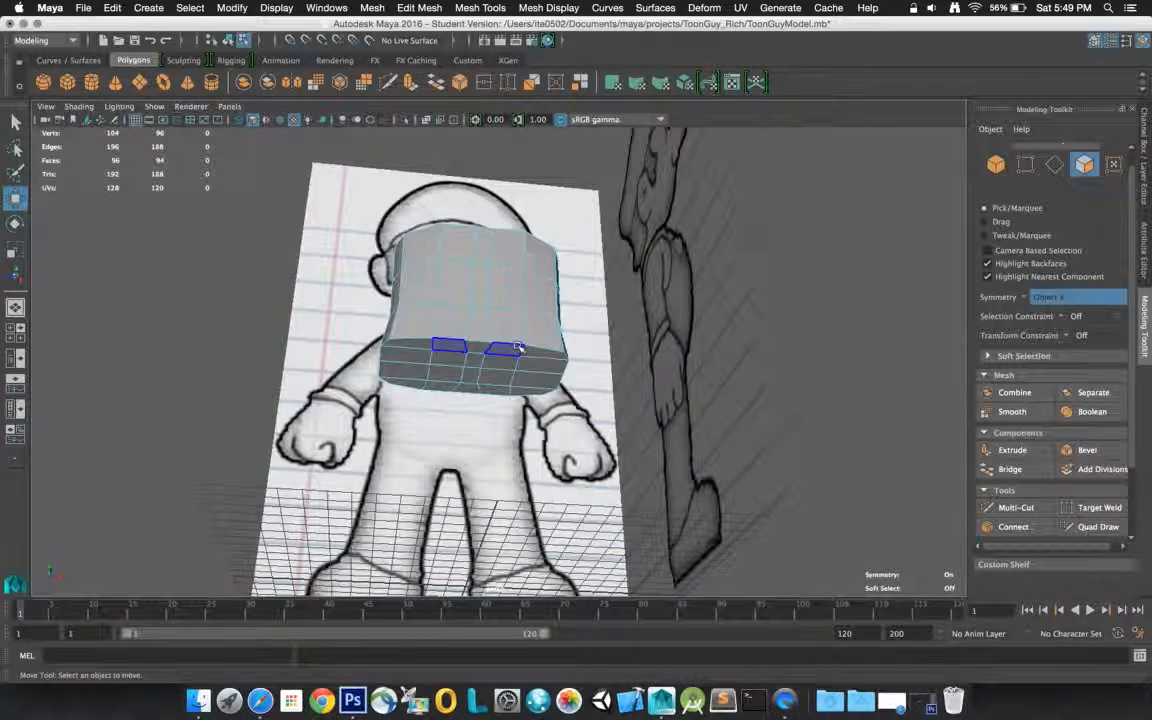
key("q")
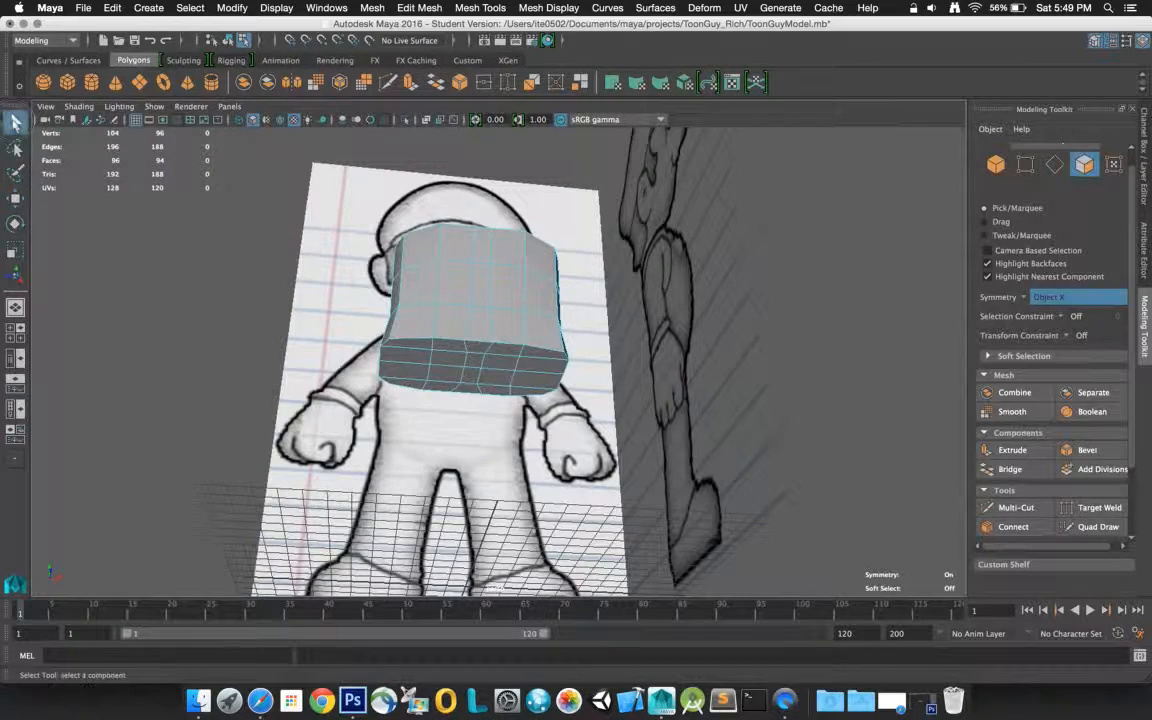
left_click(518, 358)
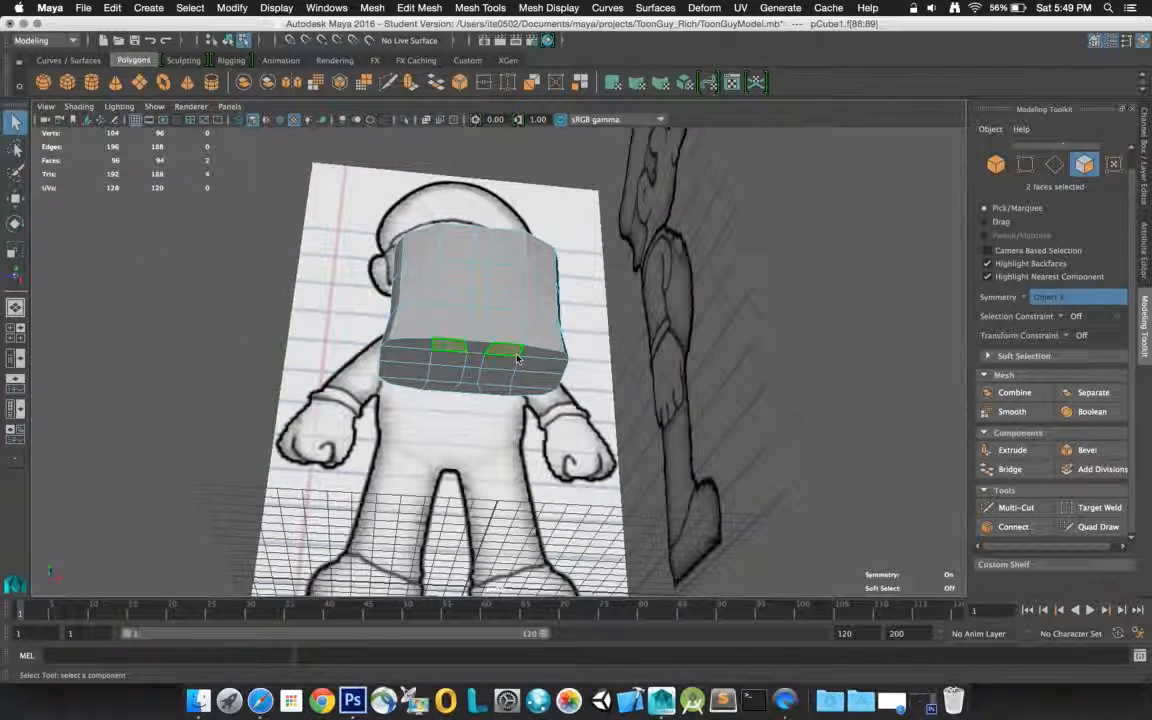
left_click(522, 374, "shift")
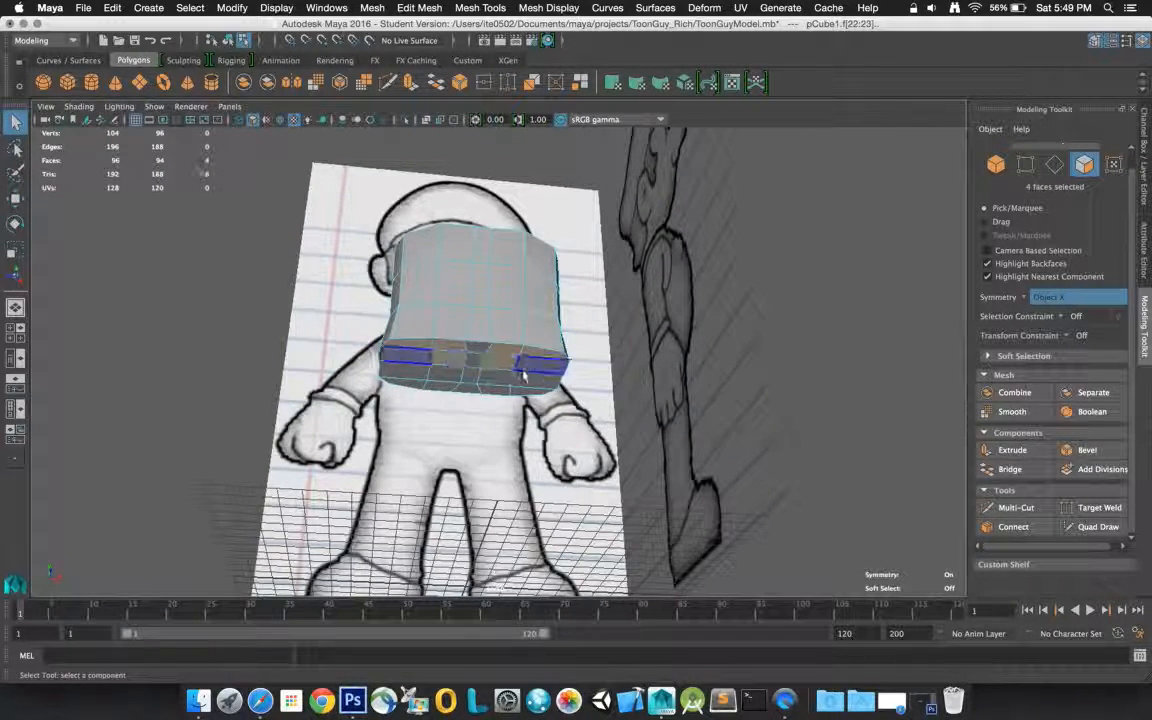
left_click(509, 380, "shift")
left_click(521, 384, "shift")
left_click(526, 391, "shift")
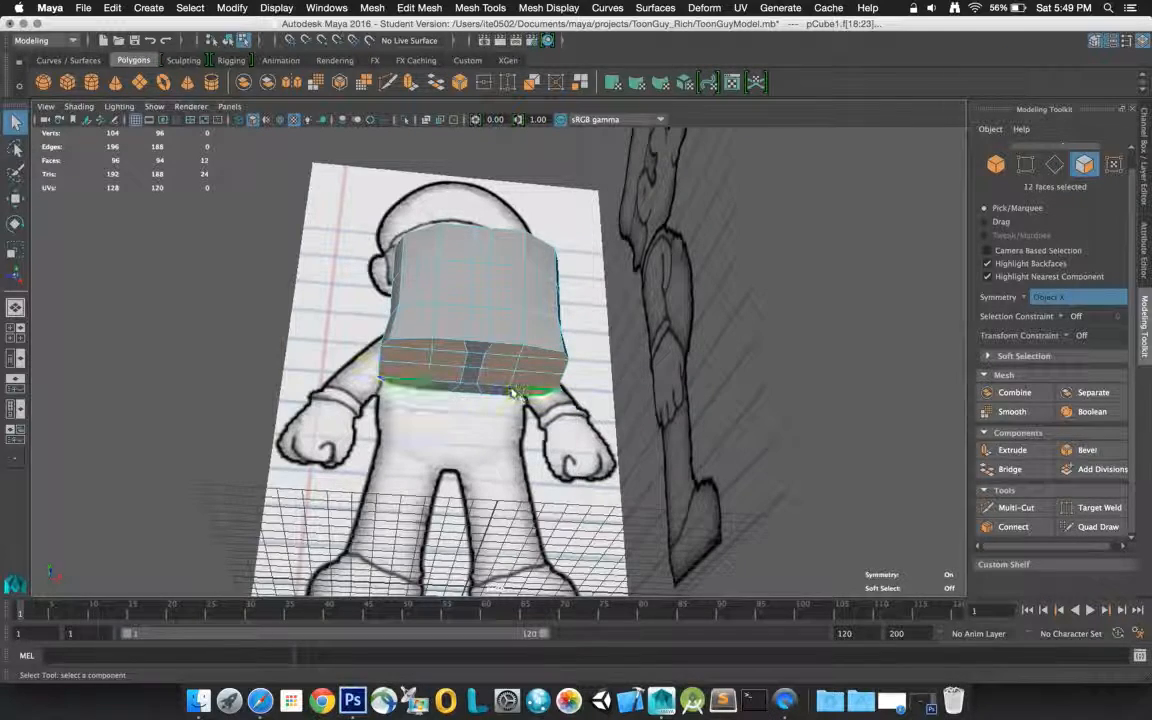
left_click(511, 380, "shift")
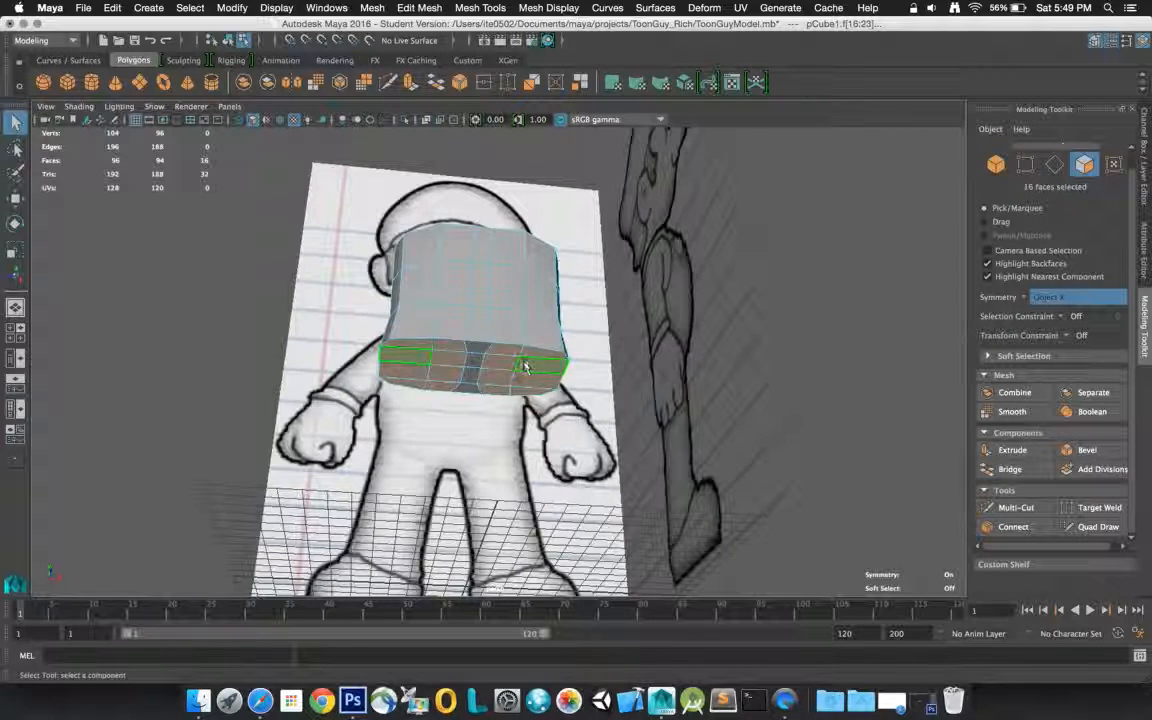
- Extrude the sixteen selected bottom faces downward into two legs with Thickness 0 and Local Translate Z 5
mouse_move(527, 347)
left_mouse_down("alt")
mouse_move(507, 386)
mouse_move(527, 357)
left_mouse_up("alt")
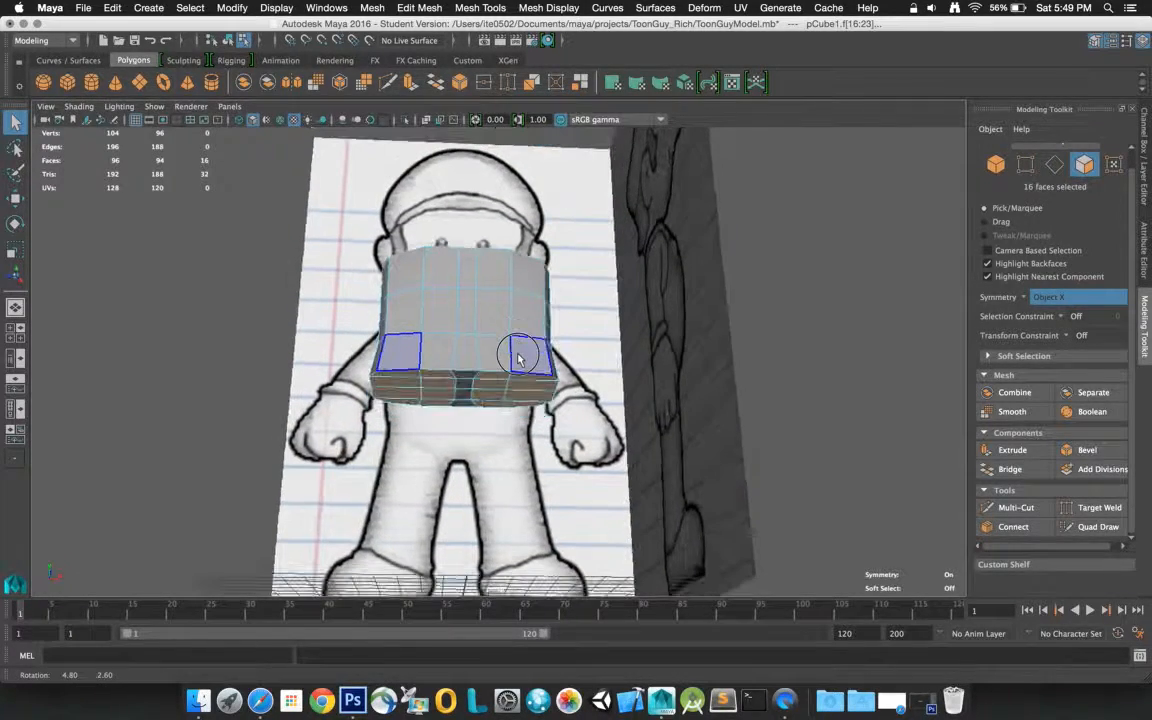
left_click(1012, 450)
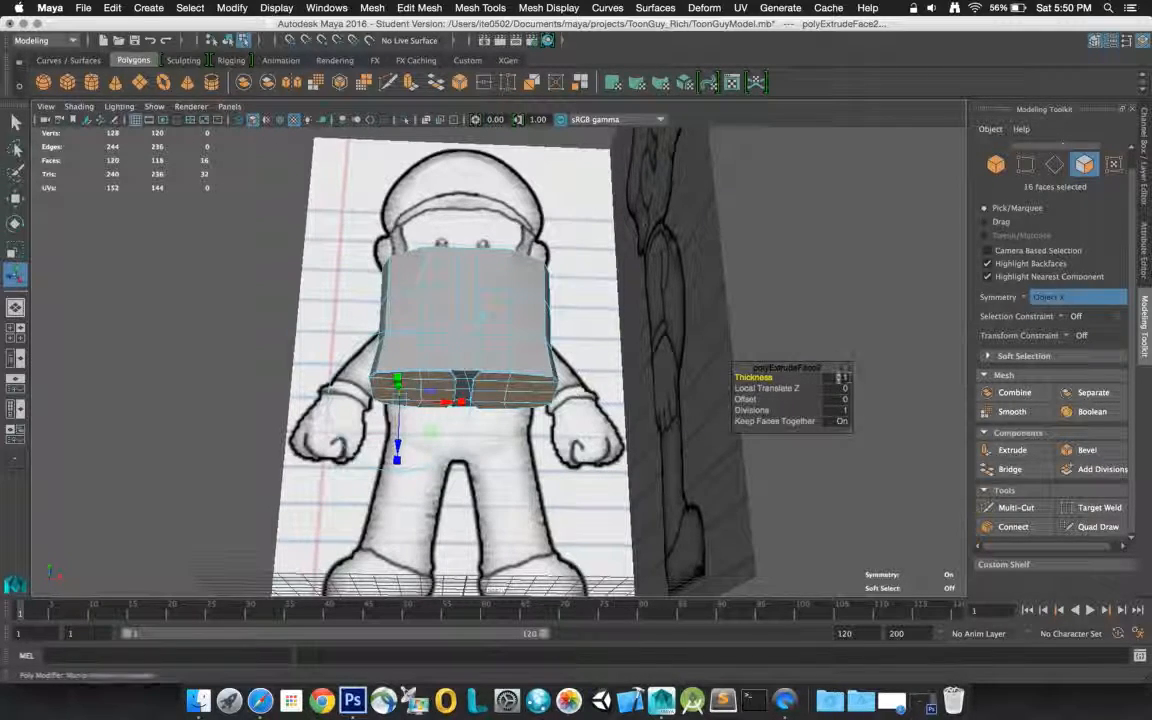
left_click(837, 377)
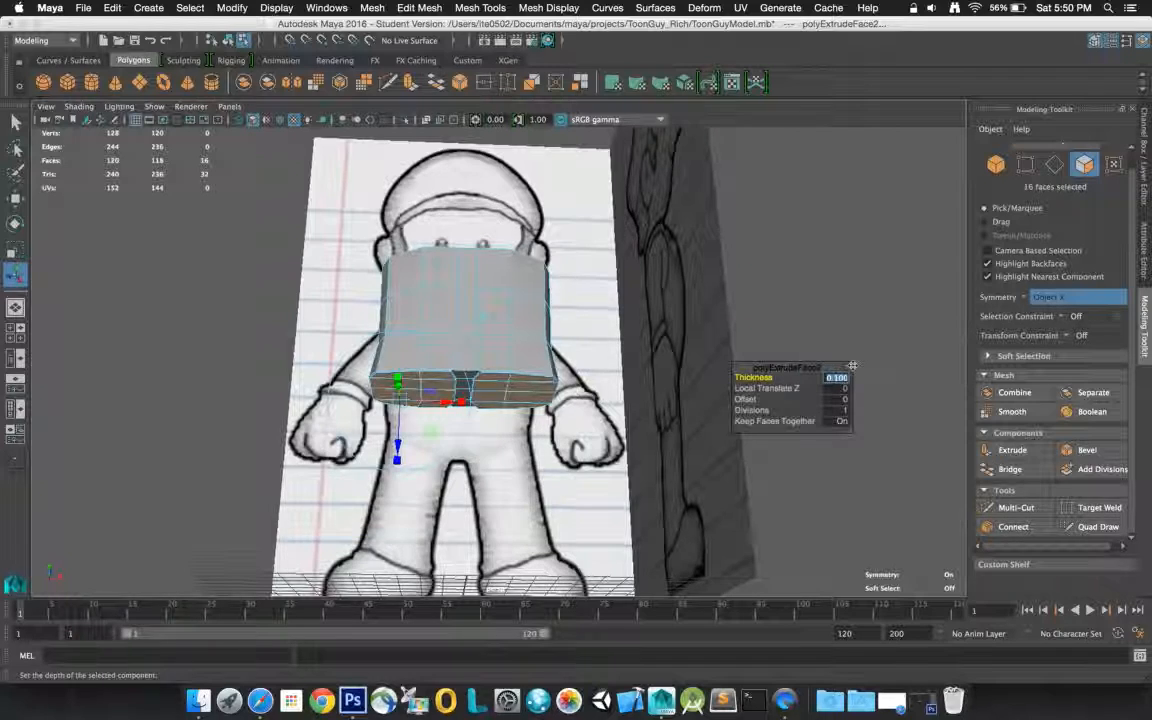
key("BackSpace")
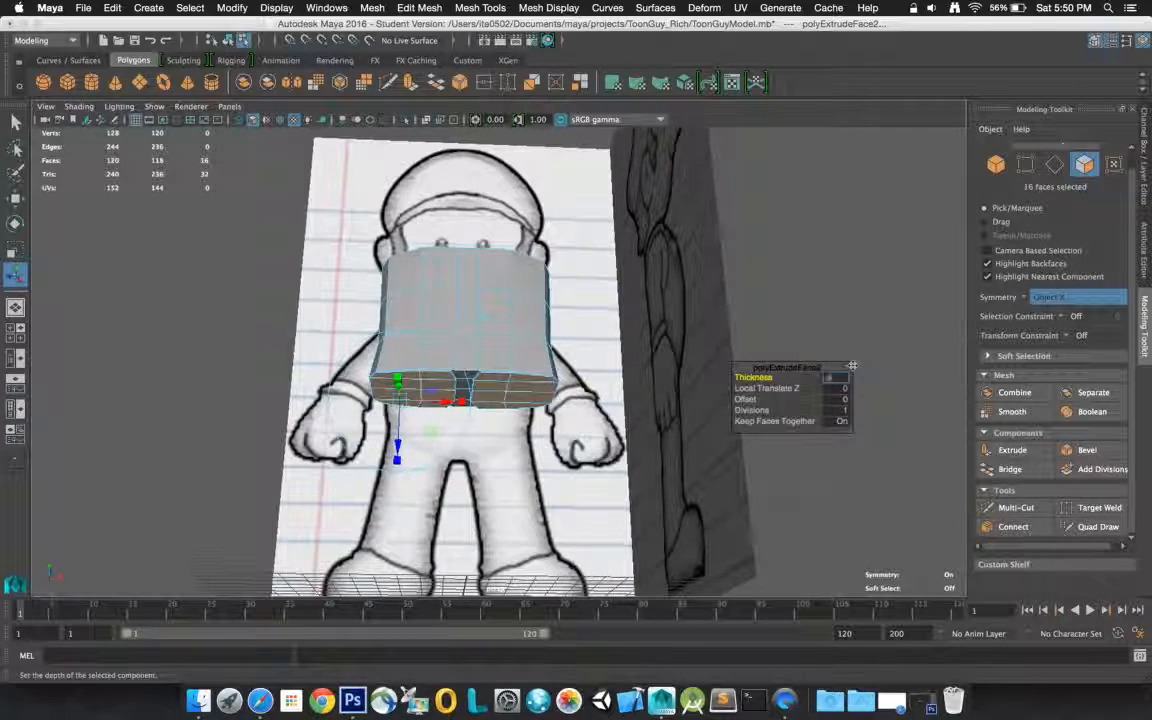
key("Return")
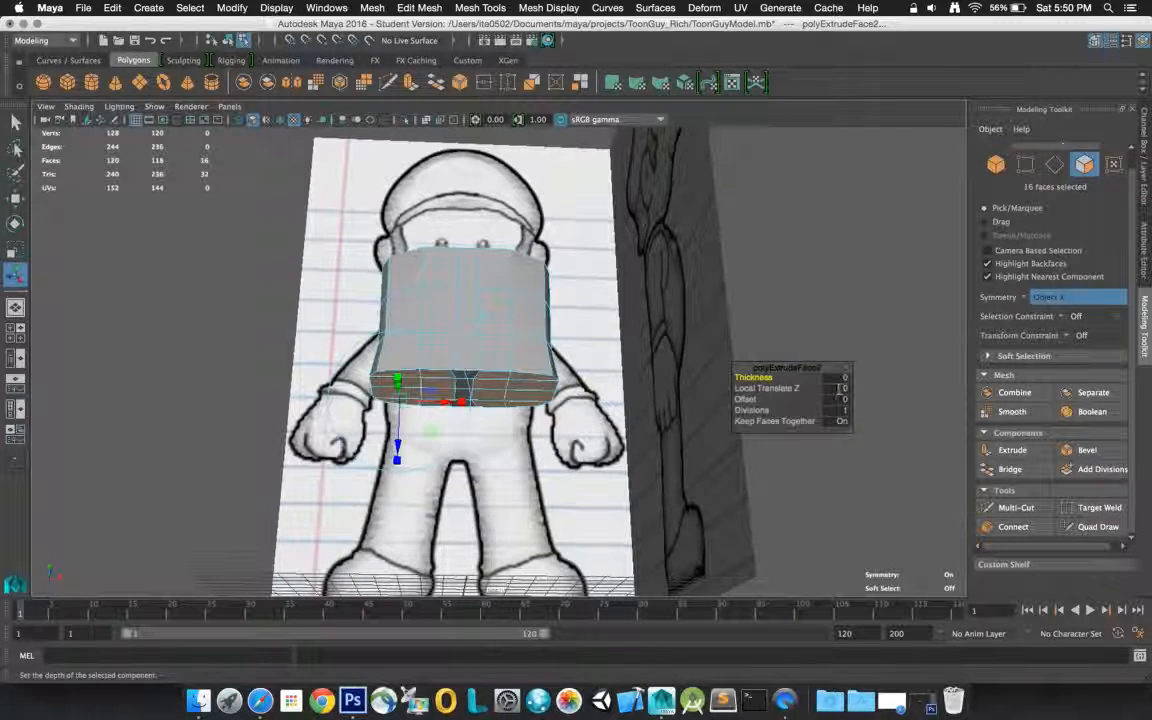
left_click(836, 388)
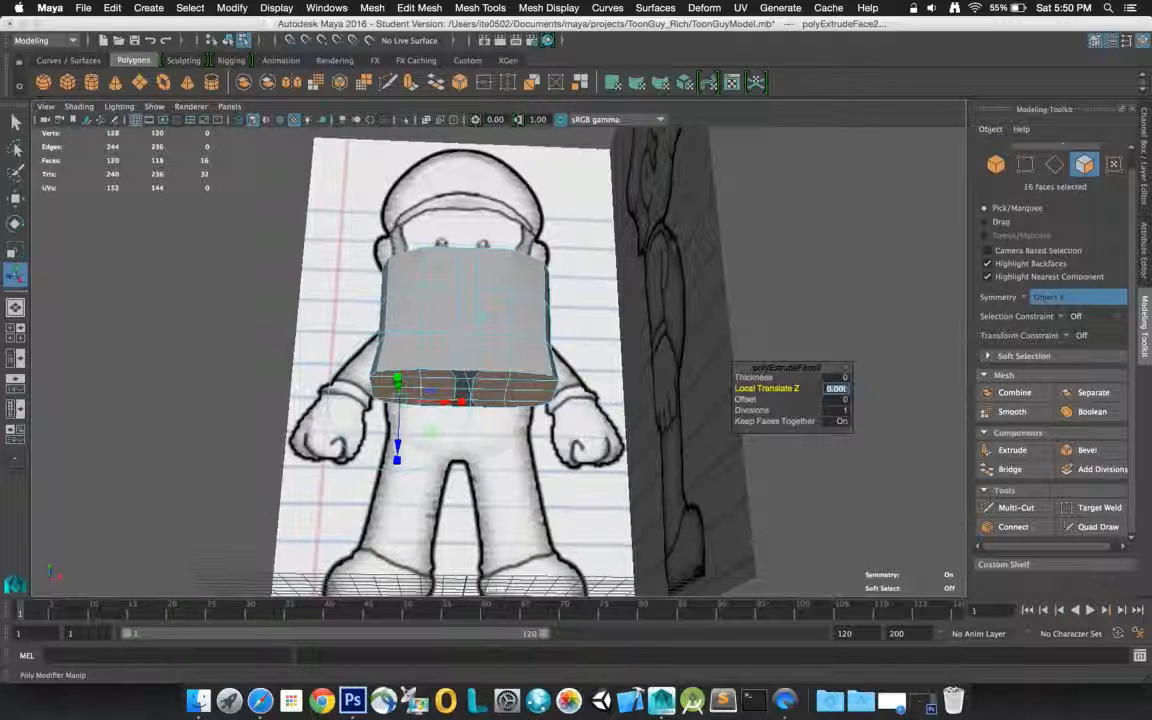
type(".2")
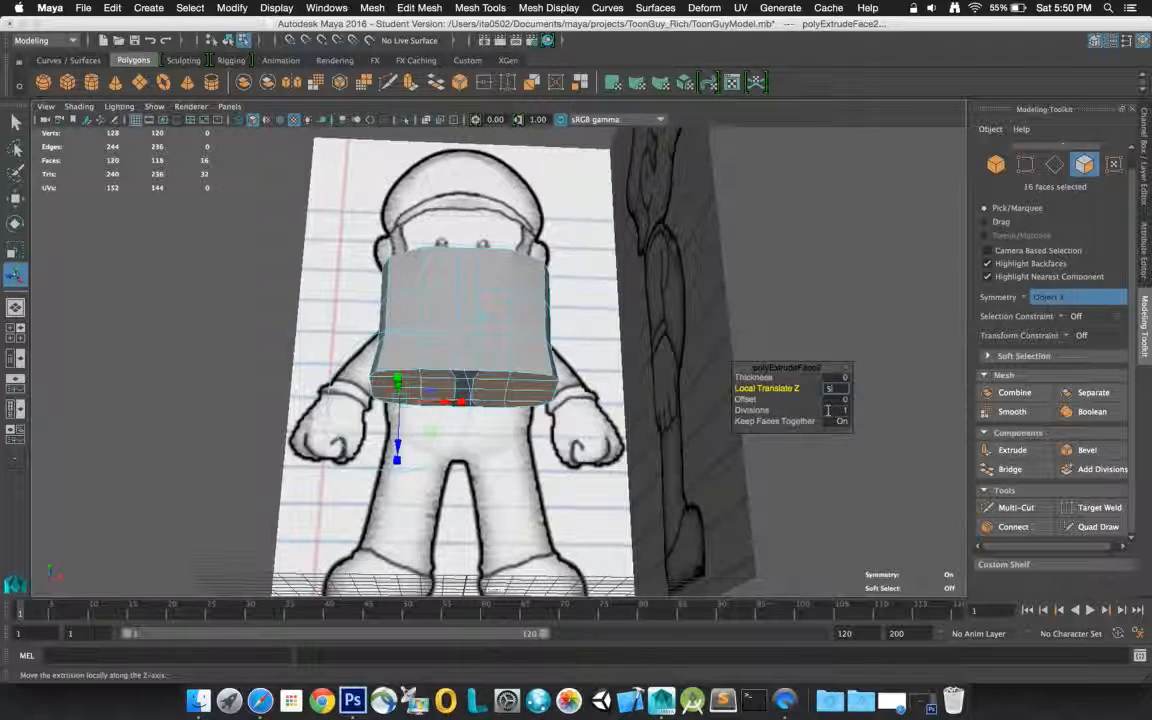
key("Return")
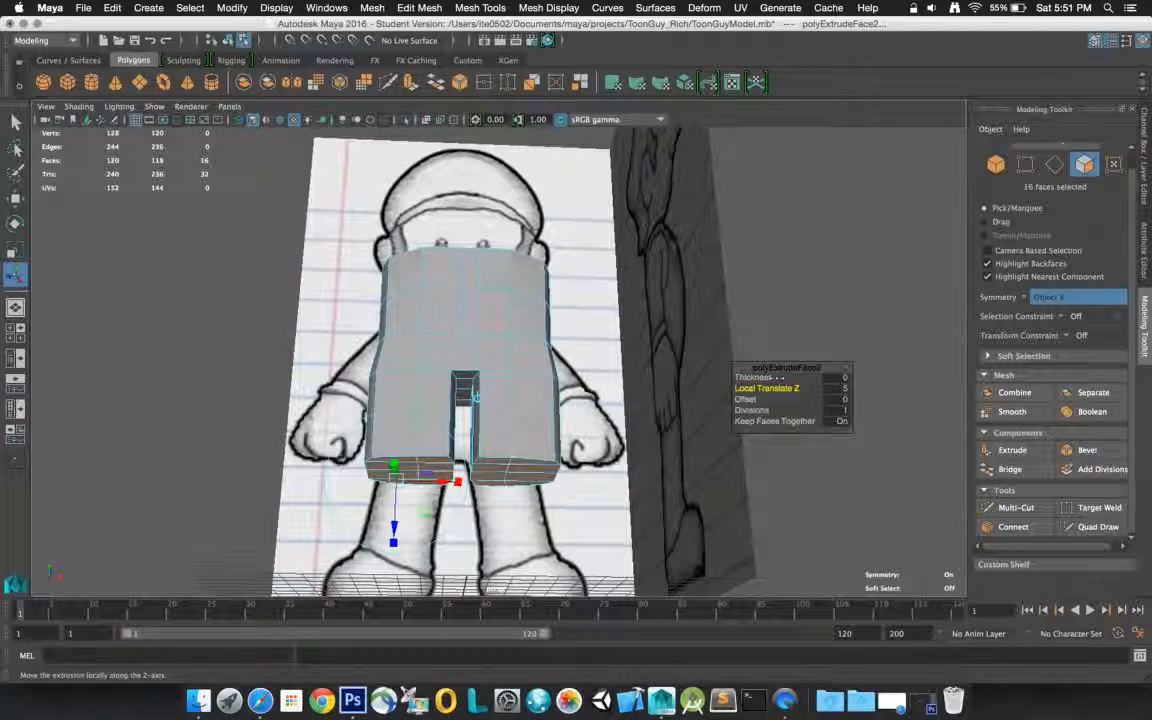
- Show the four-view layout and set the leg extrusion's Local Translate Z to 4, leaving nothing selected
left_click(832, 390)
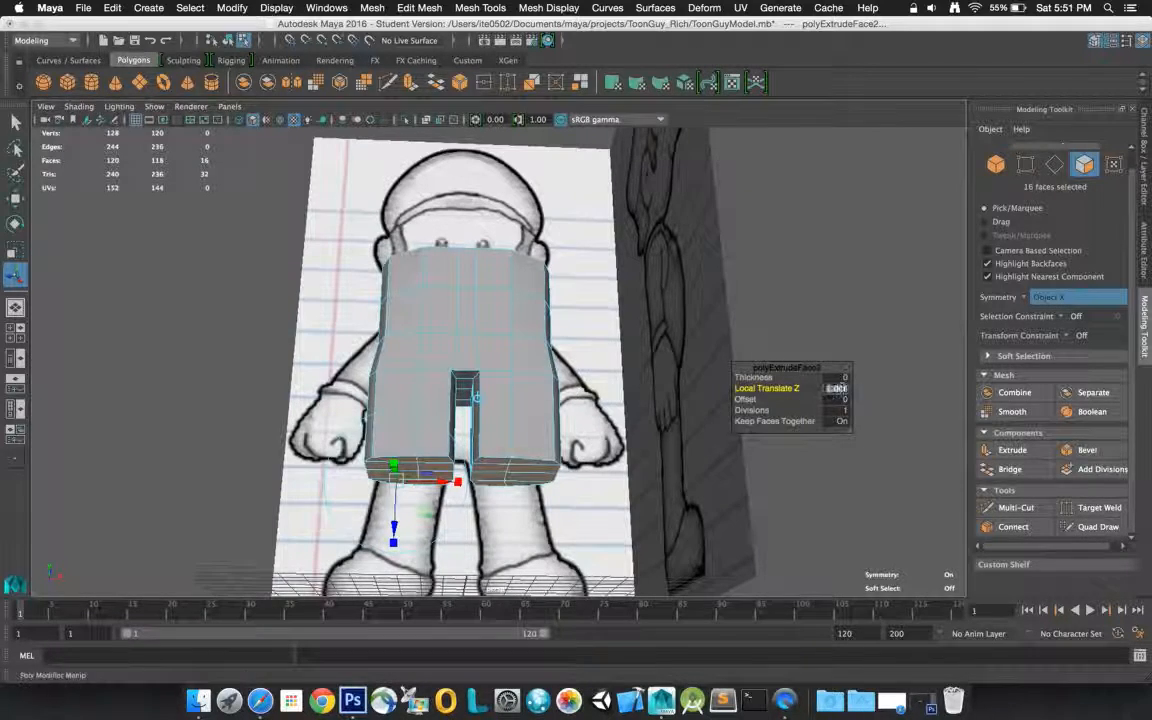
left_click_drag(842, 388, 832, 388)
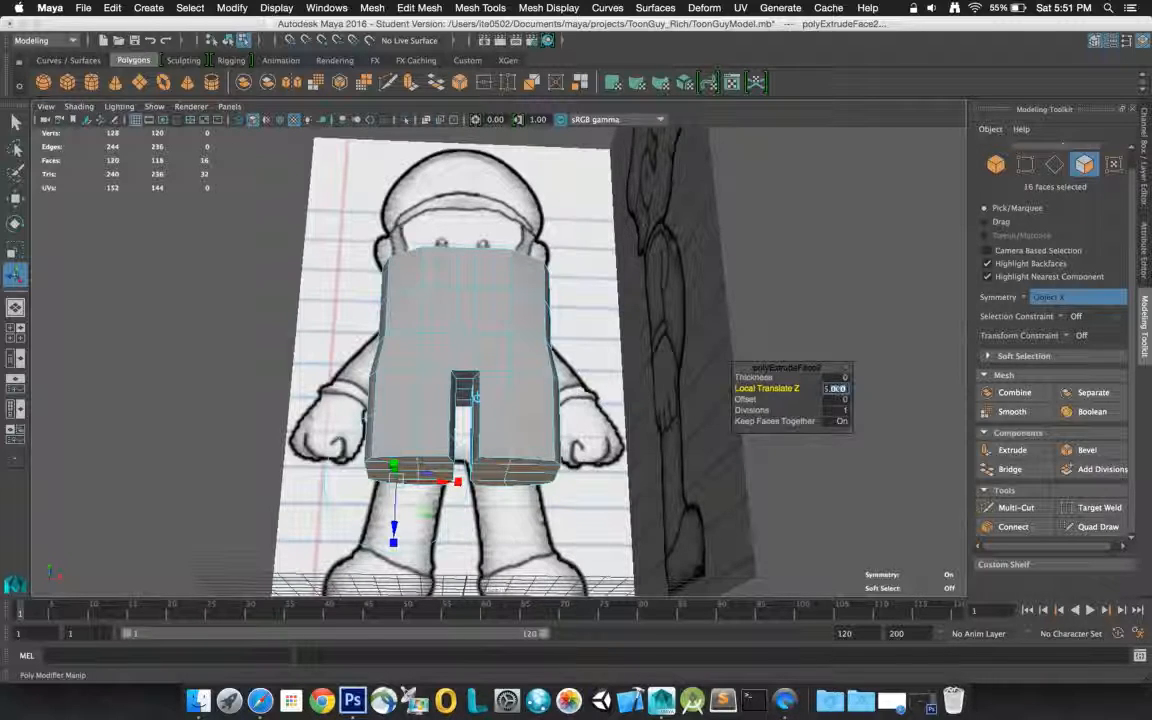
key("Return")
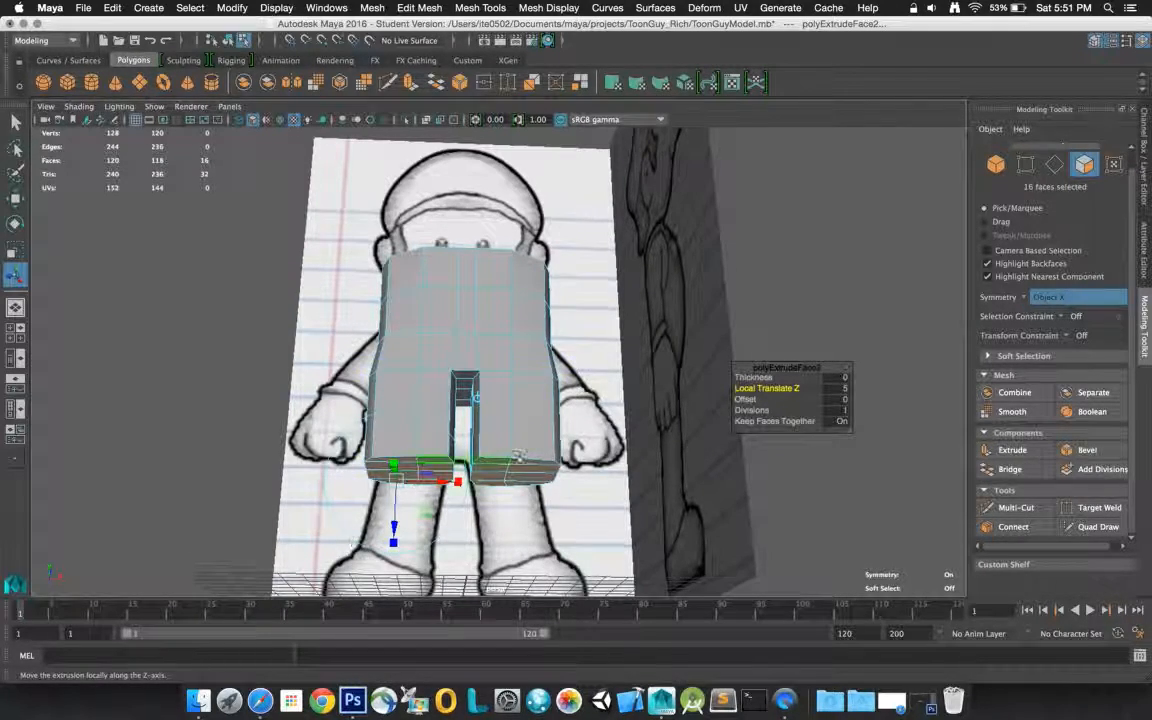
key("space")
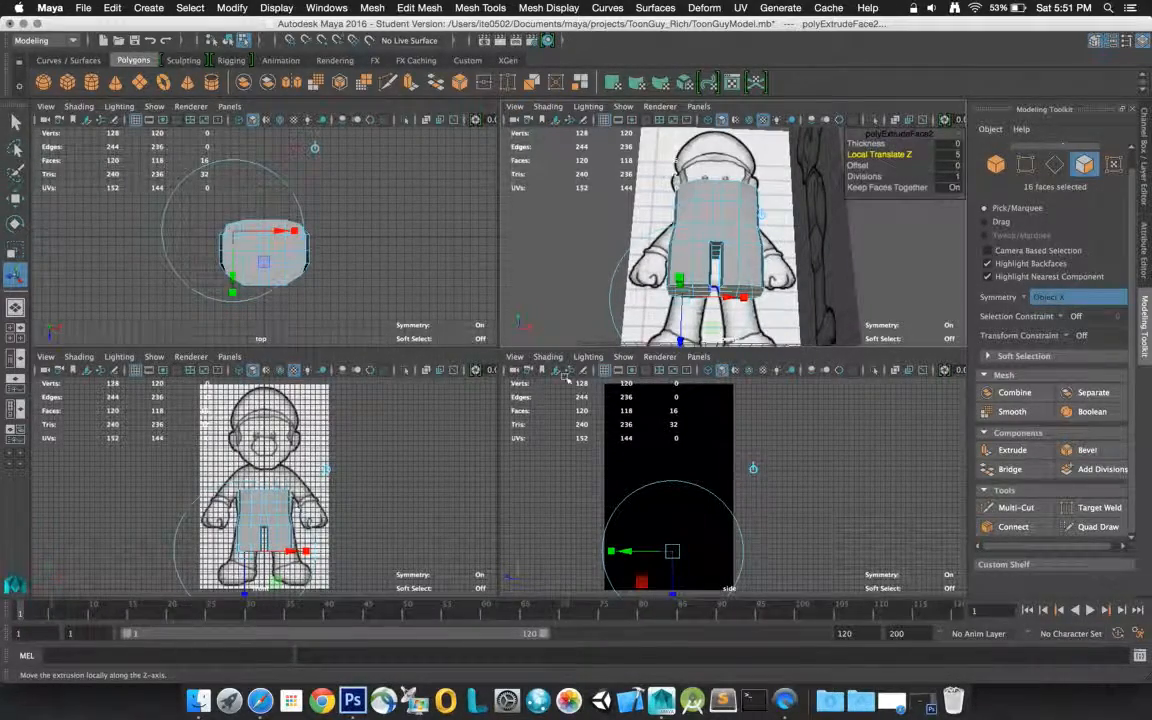
left_click(946, 155)
type("4")
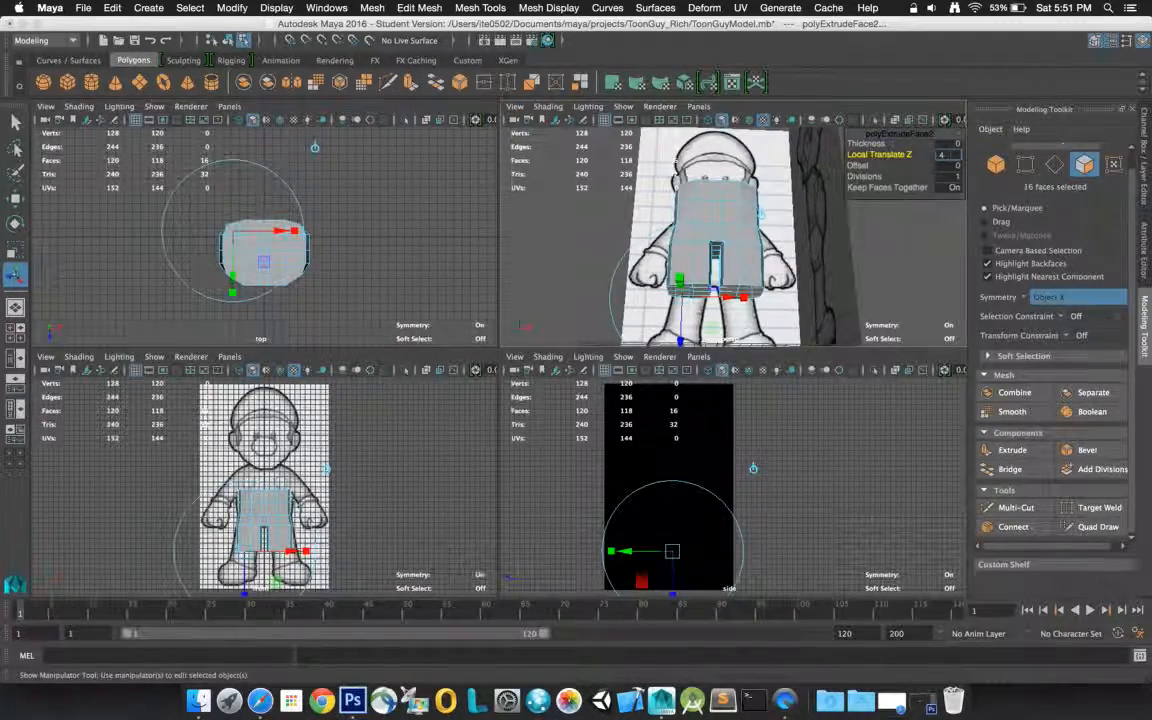
key("Return")
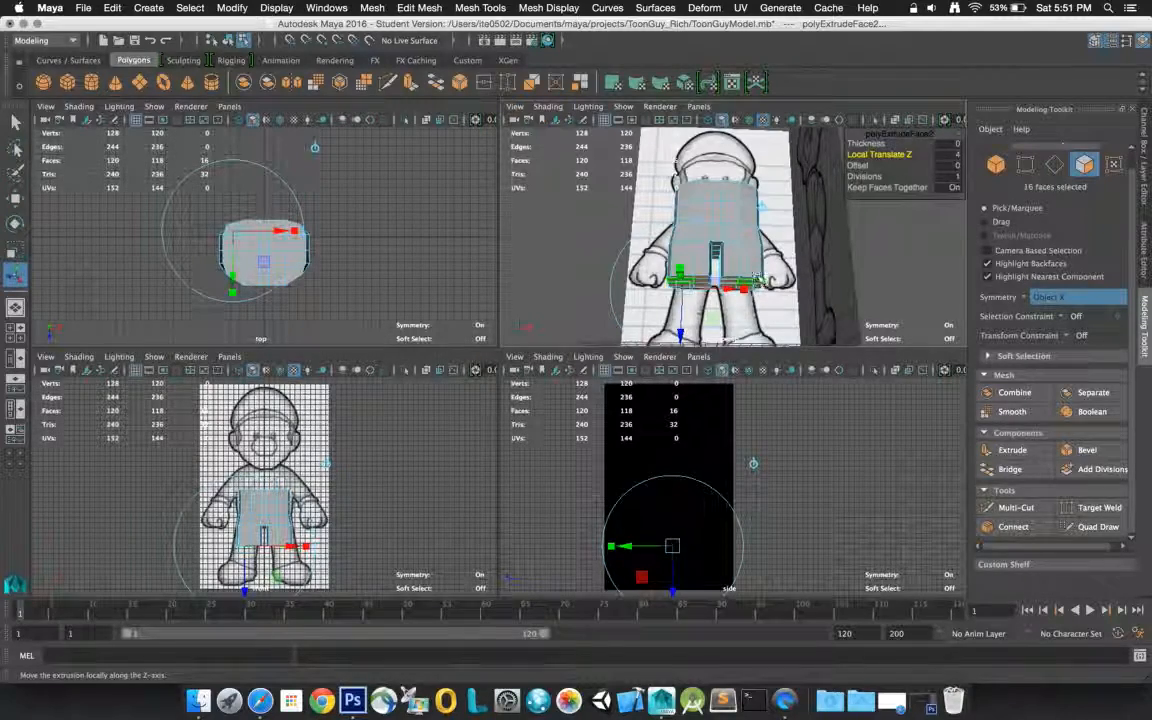
left_click(877, 280)
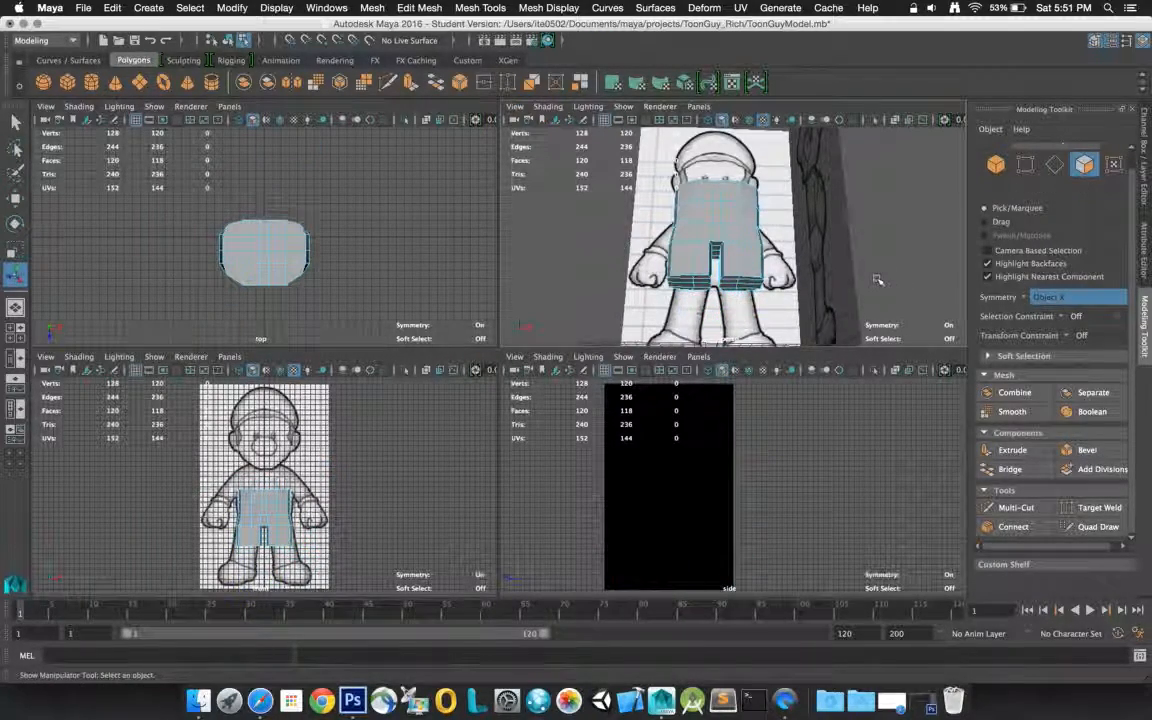
- Select the sixteen end faces on the undersides of both legs in the perspective view
mouse_move(788, 252)
left_mouse_down("alt")
mouse_move(771, 198)
mouse_move(776, 233)
left_mouse_up("alt")
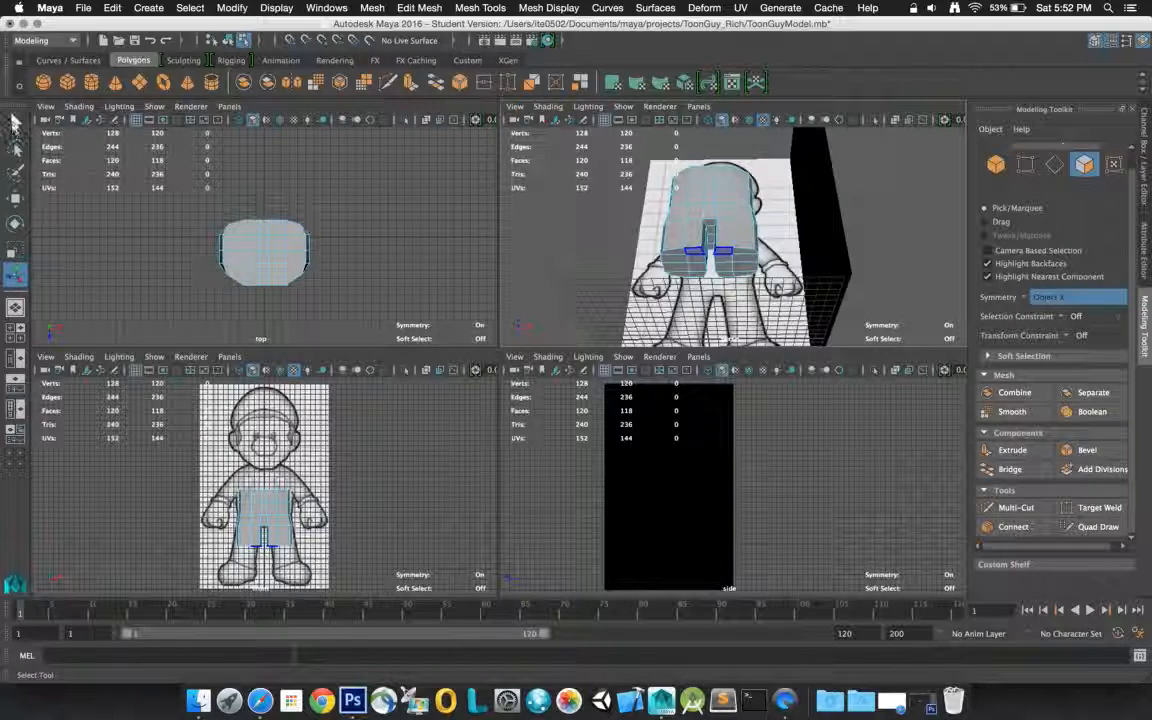
left_click(14, 120)
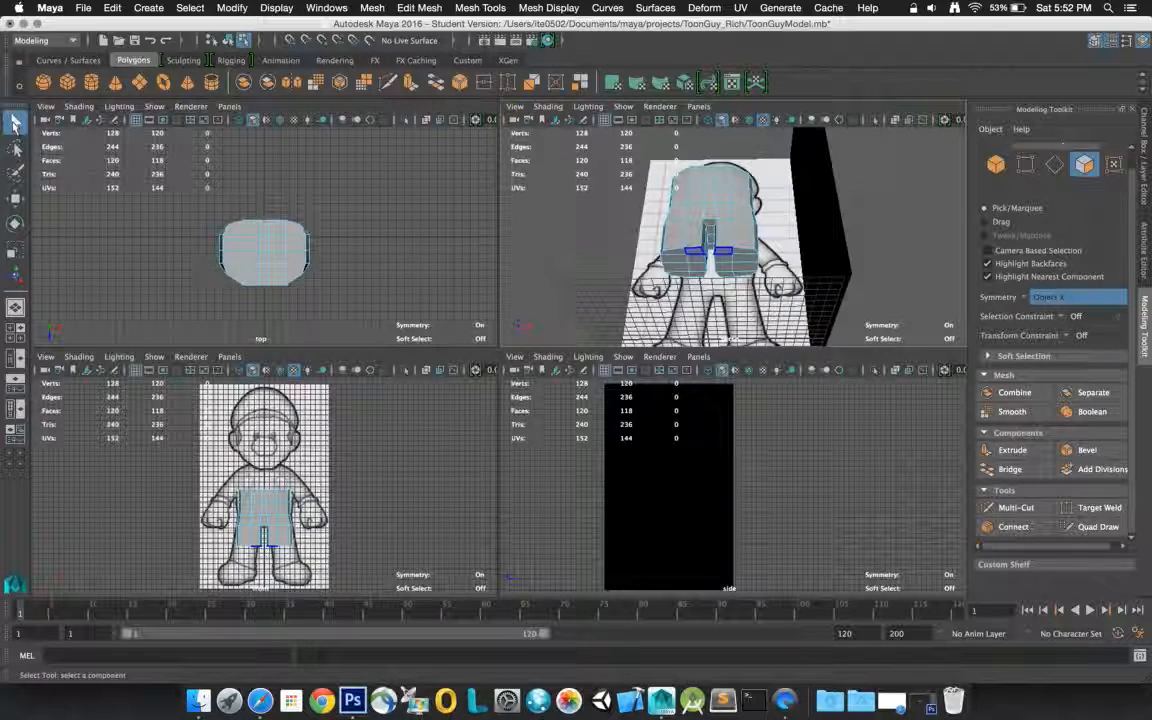
left_click(726, 254)
left_click(727, 264, "shift")
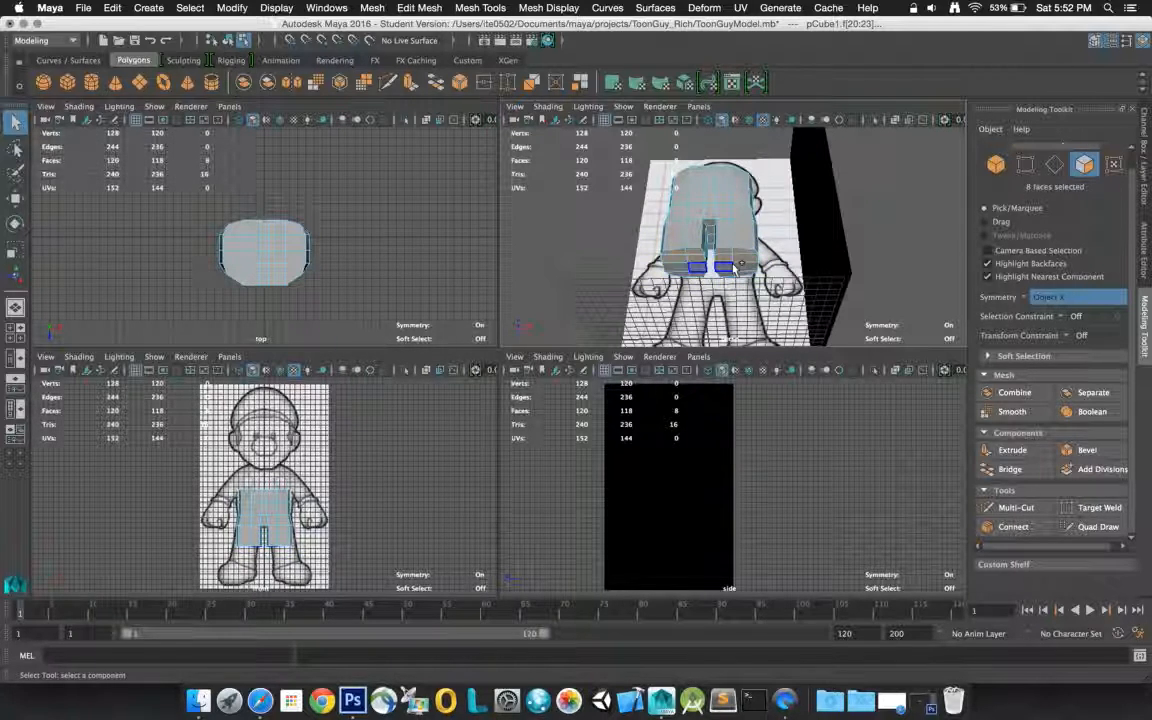
left_click(731, 279, "shift")
left_click(741, 280, "shift")
left_click(738, 270, "shift")
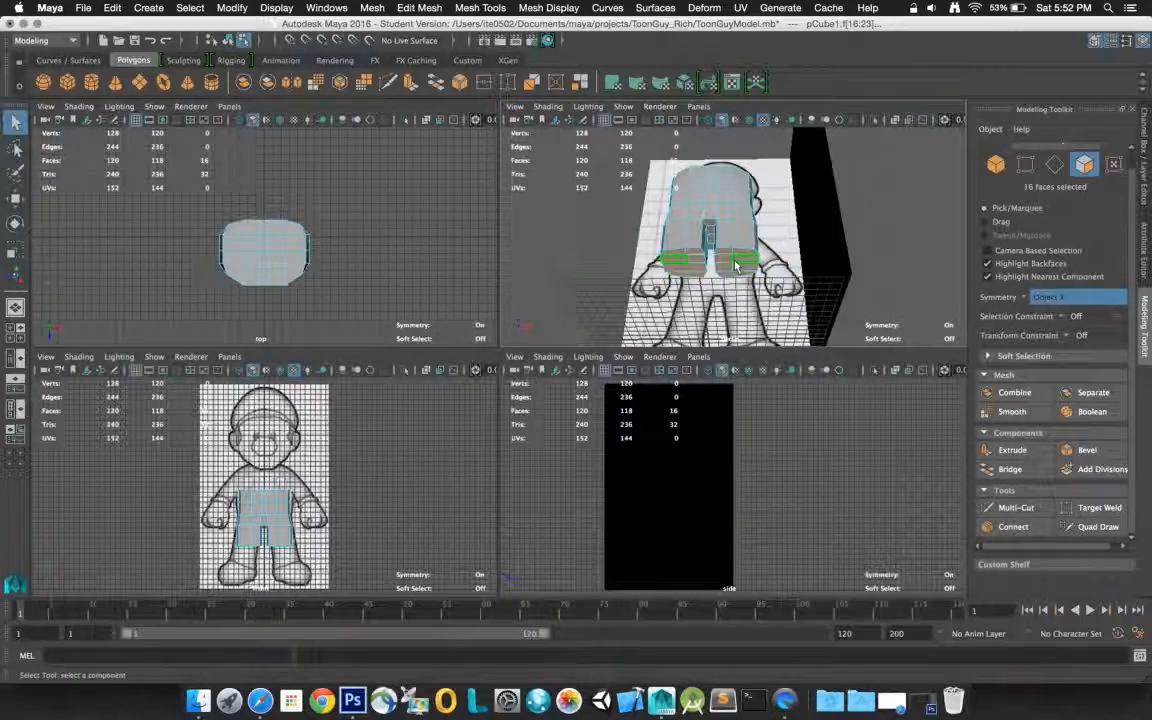
- Move the selected leg end faces outward along X to spread the legs in line with the front sketch
mouse_move(736, 260)
left_mouse_down("alt")
mouse_move(745, 288)
mouse_move(843, 293)
mouse_move(873, 253)
mouse_move(745, 280)
left_mouse_up("alt")
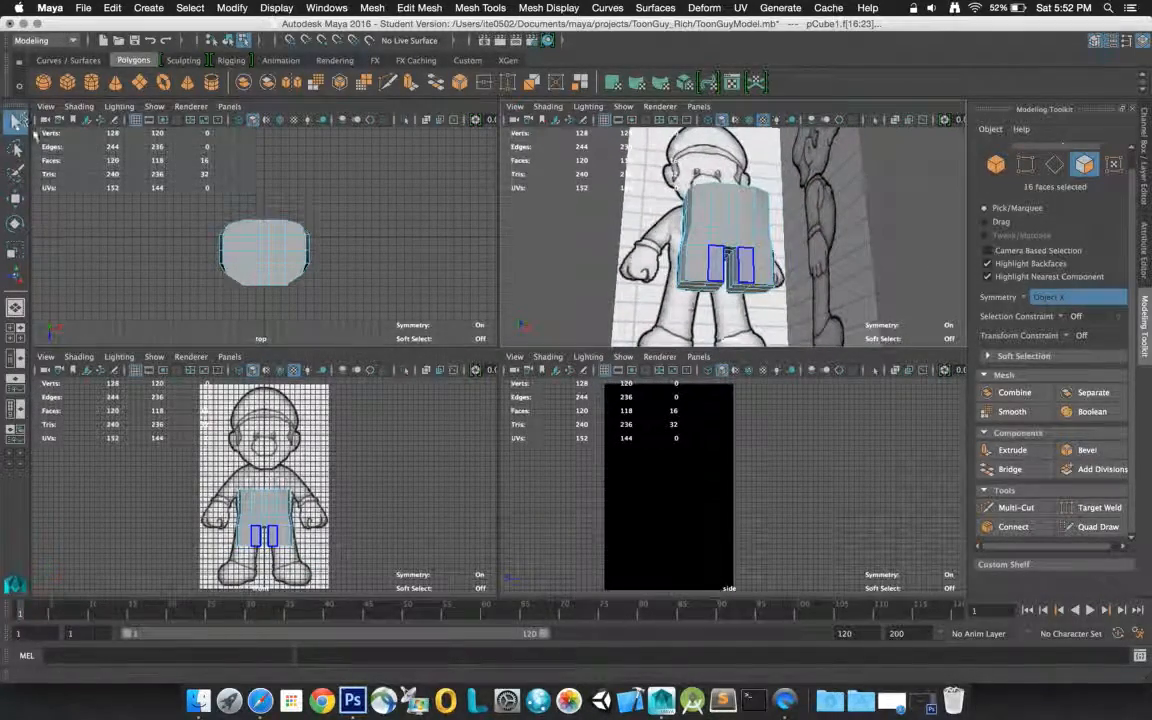
left_click(15, 199)
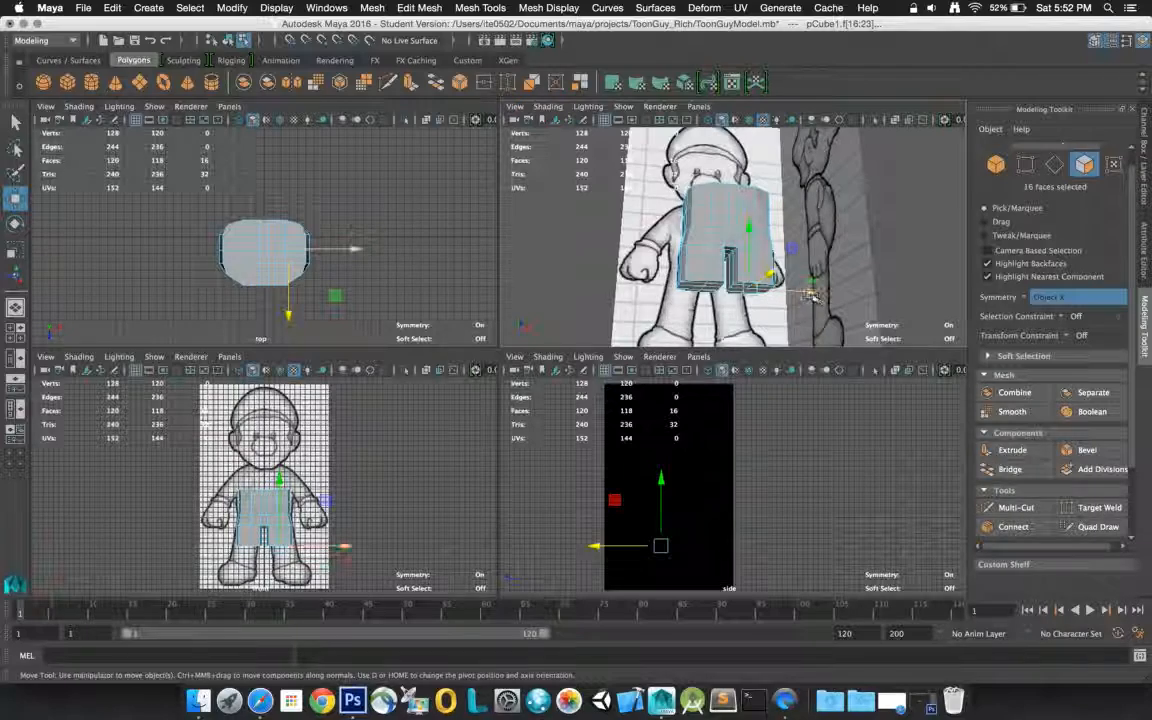
left_click_drag(808, 293, 816, 296)
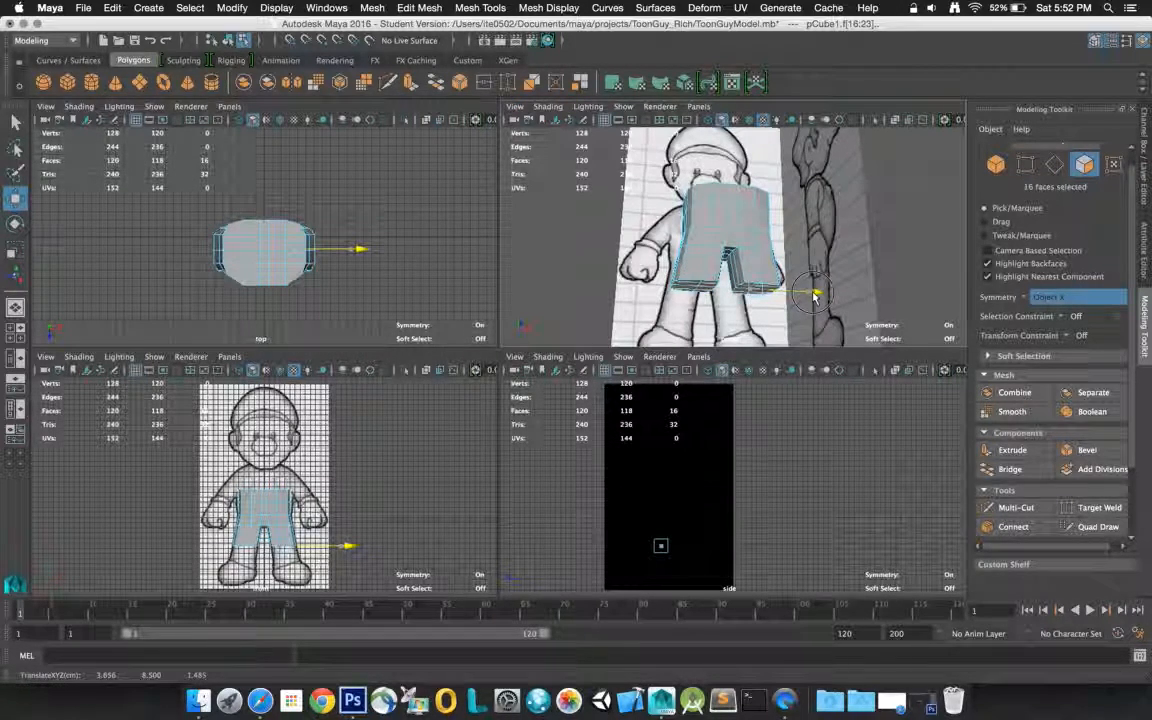
left_click_drag(815, 295, 813, 296)
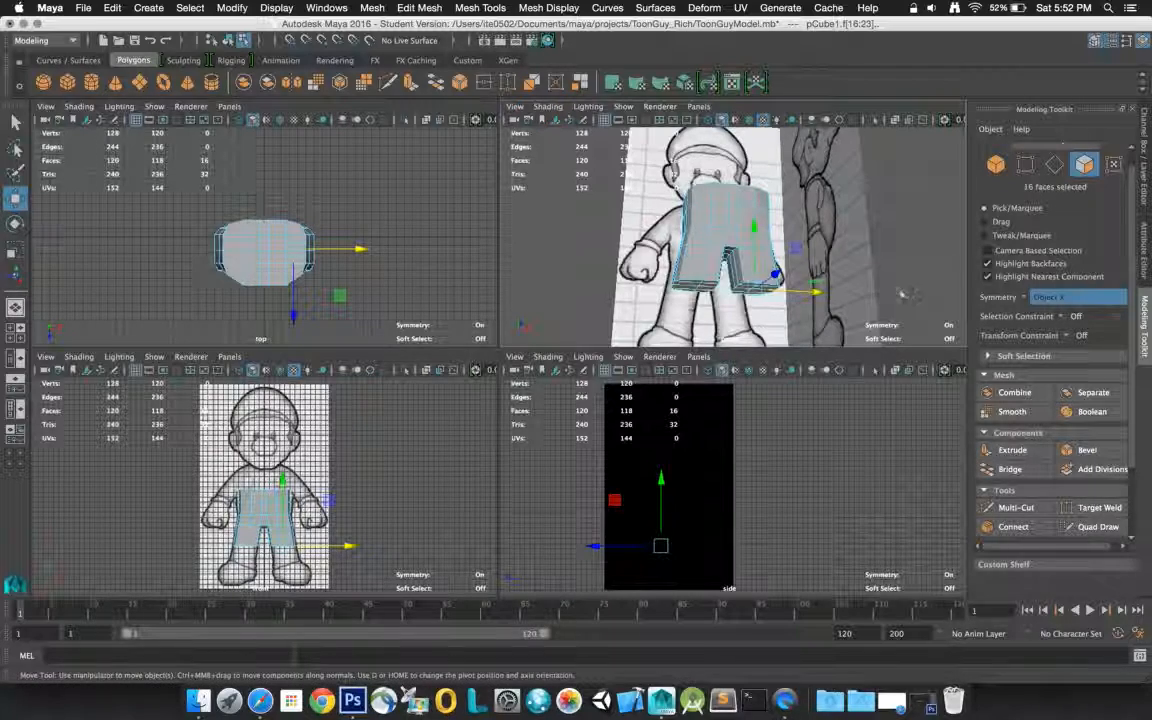
left_click_drag(812, 293, 815, 292)
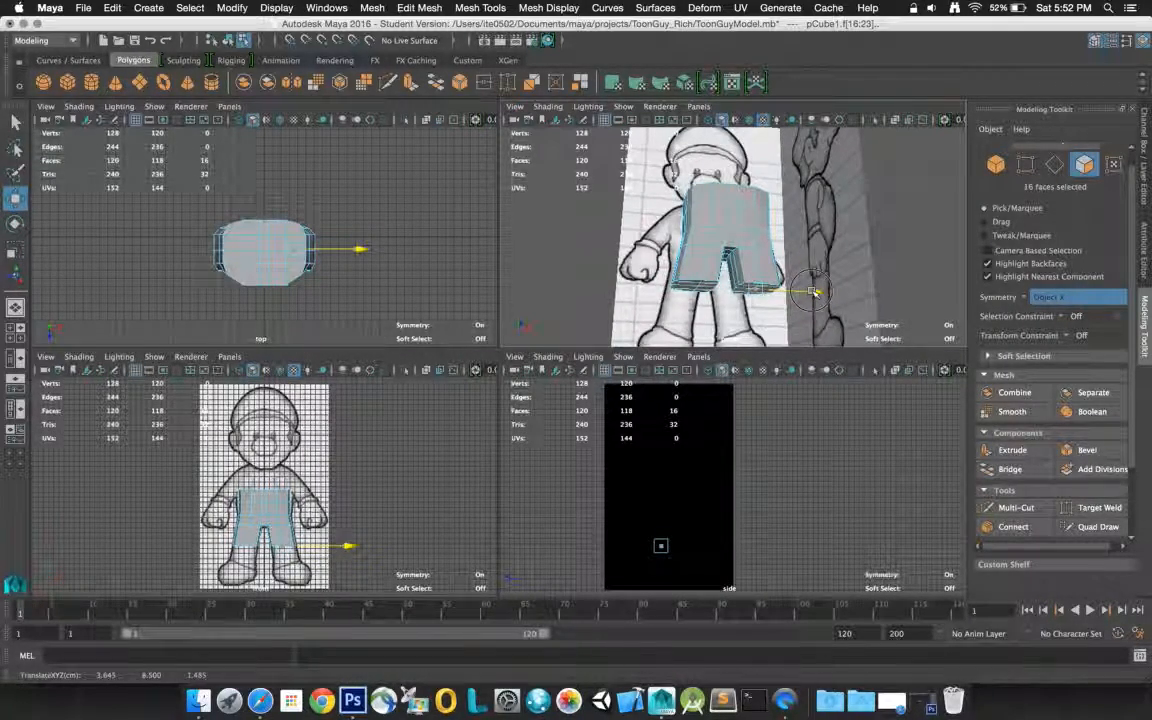
left_click_drag(815, 291, 815, 291)
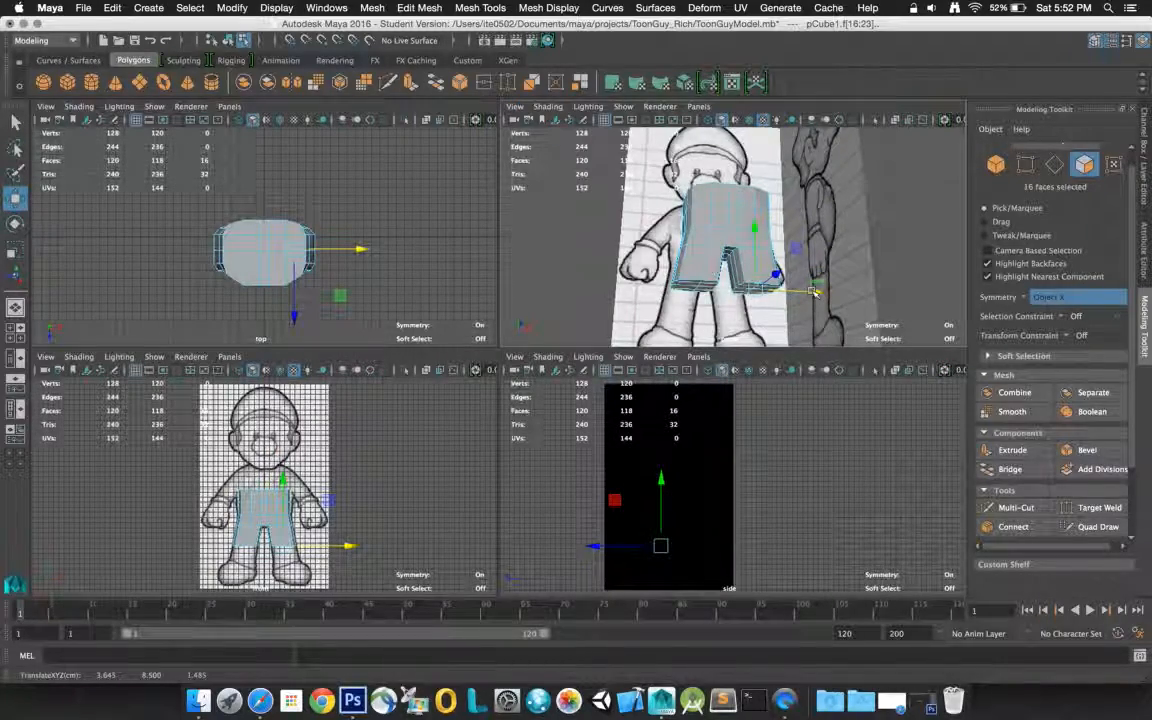
- Rotate the selected leg end faces slightly about Z so both leg ends tilt outward along the legs' direction
left_click(17, 225)
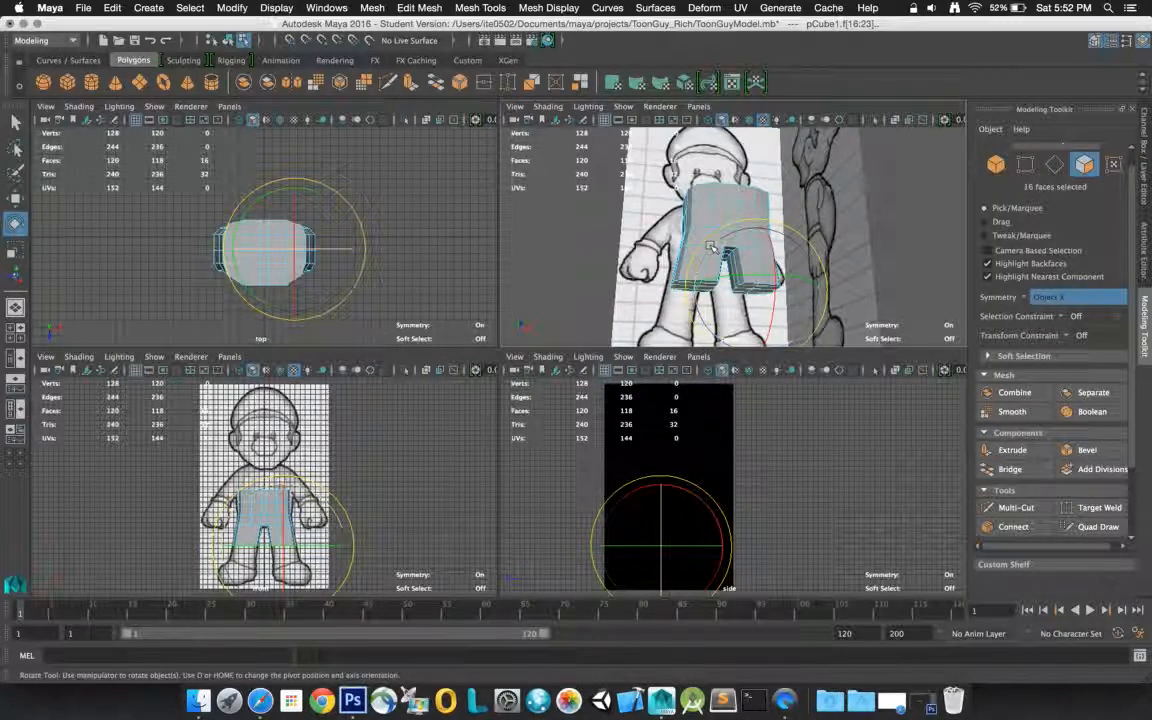
left_click_drag(710, 247, 705, 258)
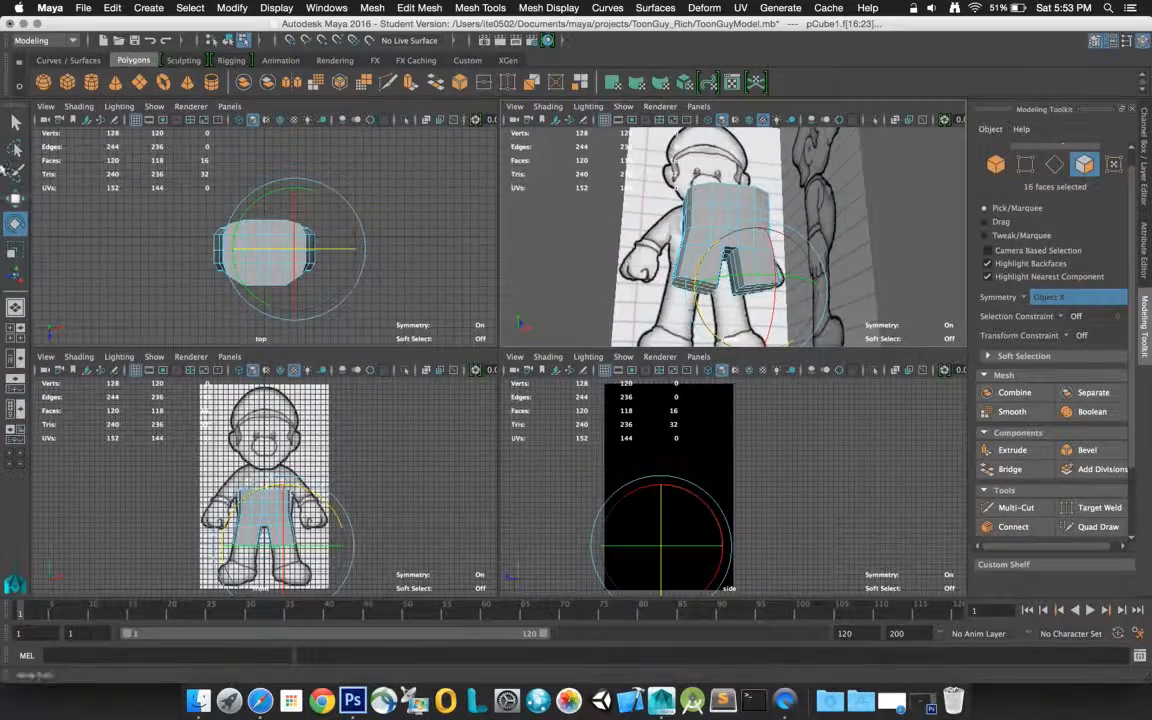
left_click(15, 122)
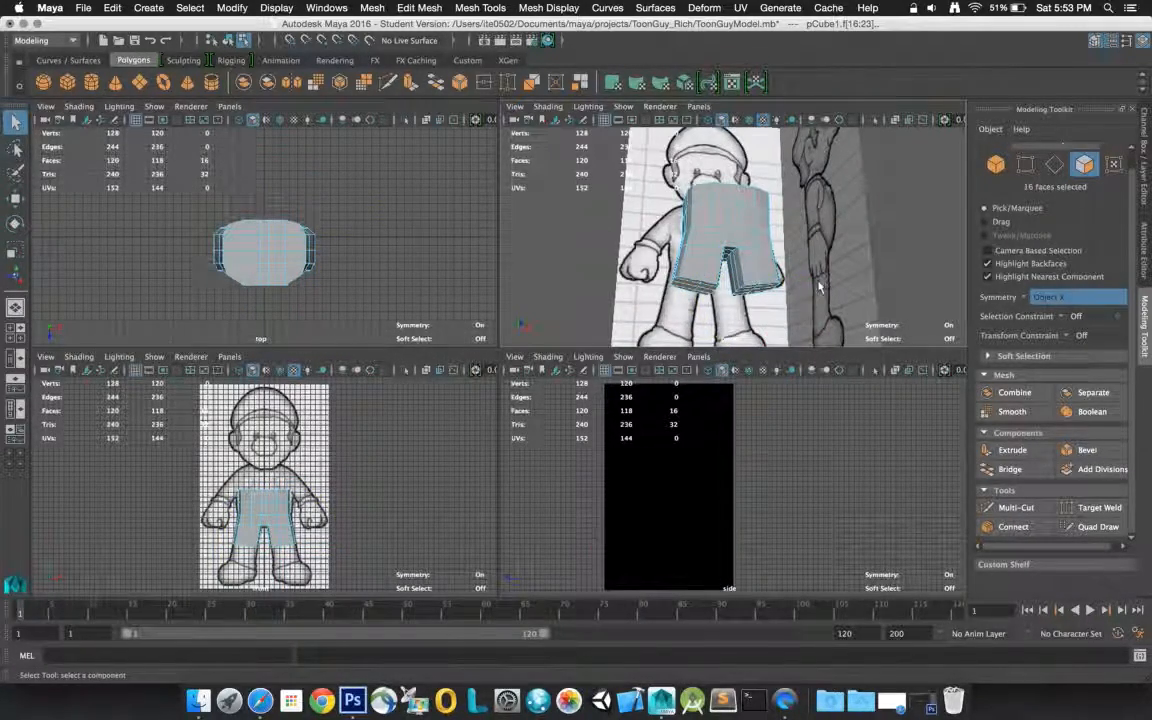
- Extrude the selected leg end faces downward again with Thickness 0 and Local Translate Z 4
left_click(1025, 451)
left_click(1028, 454)
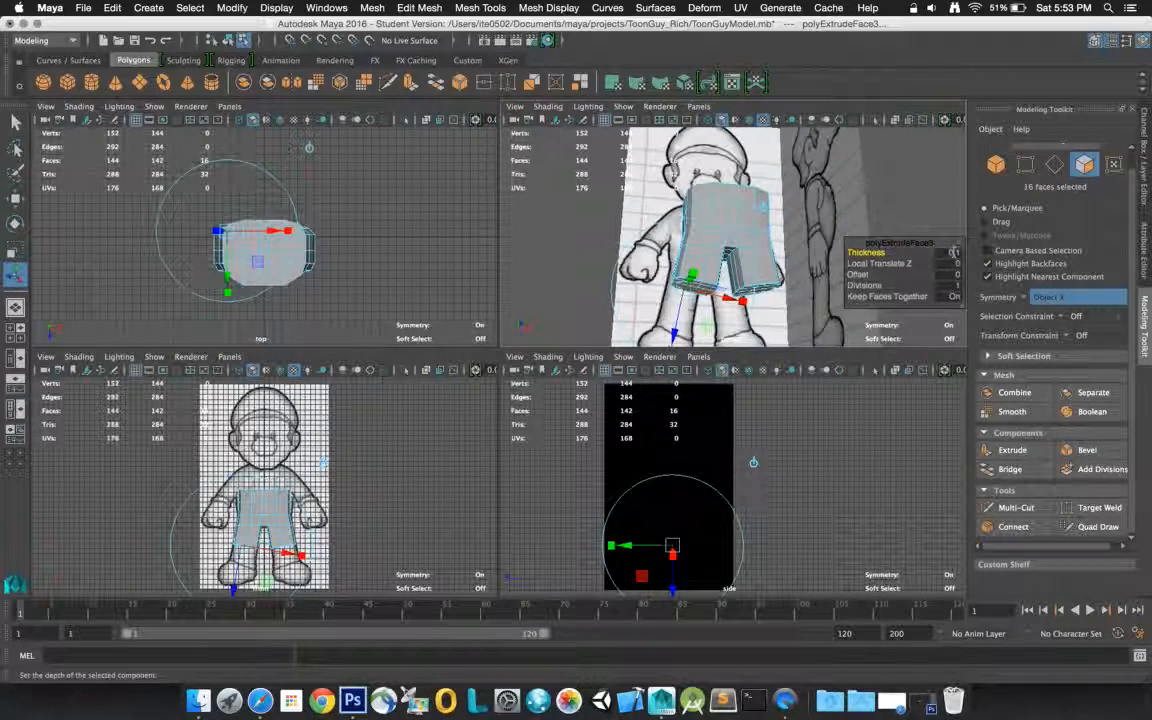
left_click(950, 252)
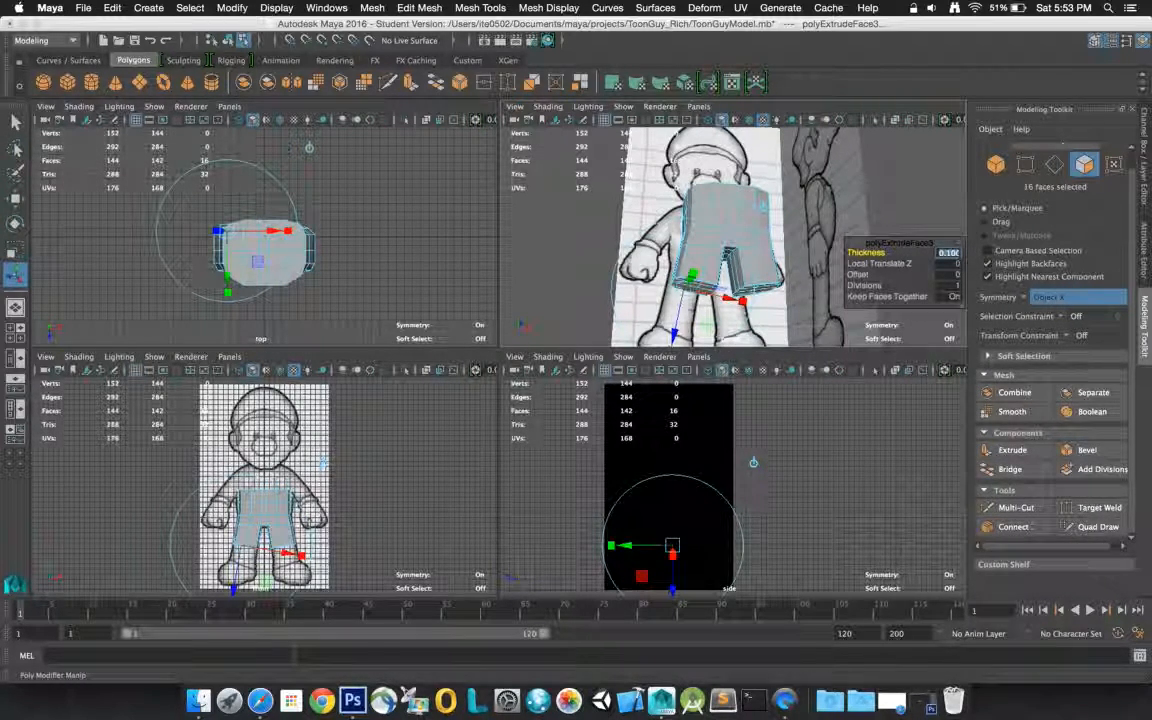
key("Return")
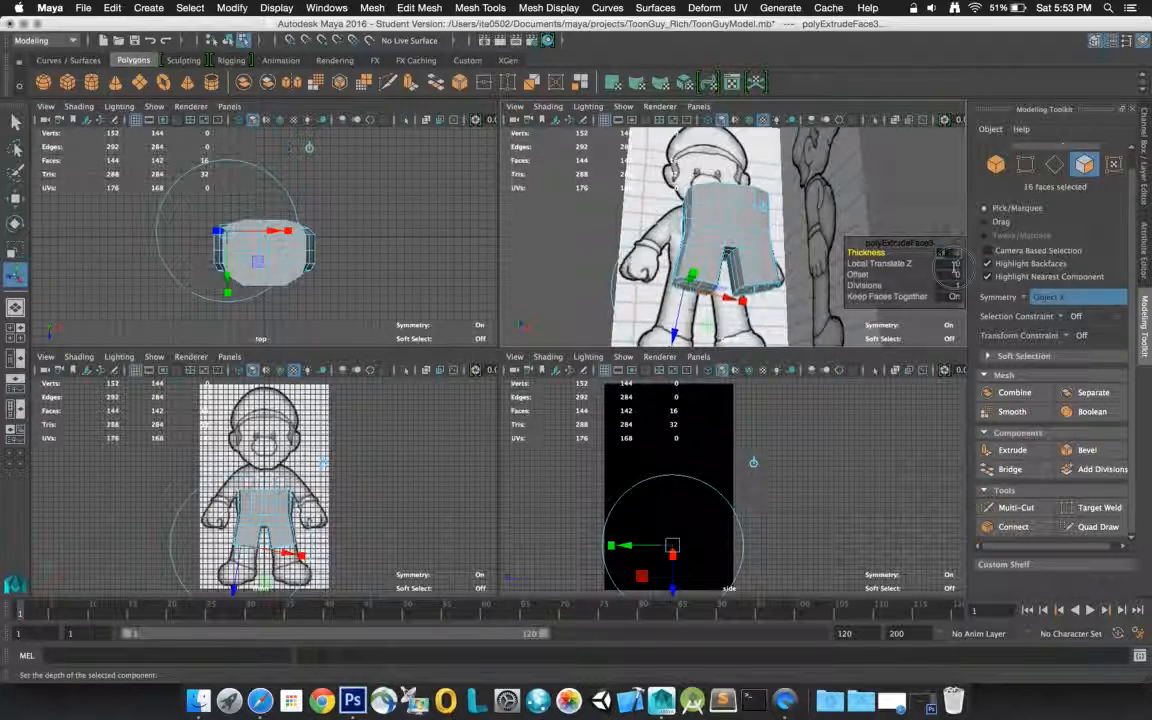
left_click(950, 263)
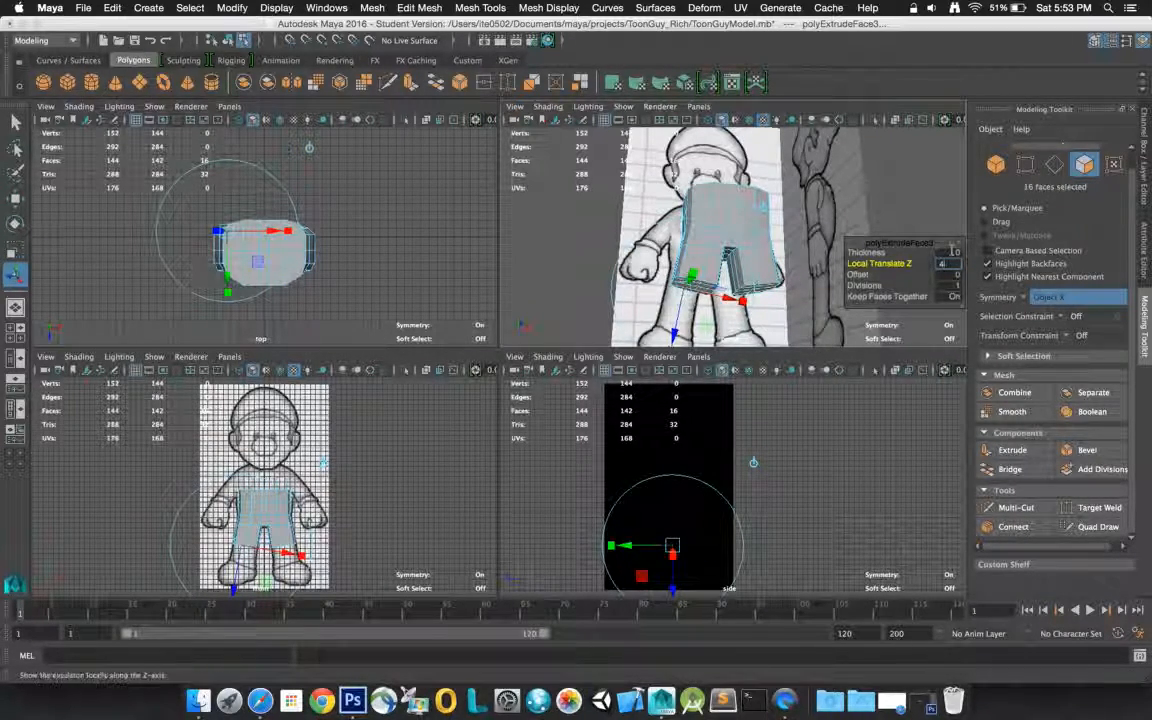
key("Return")
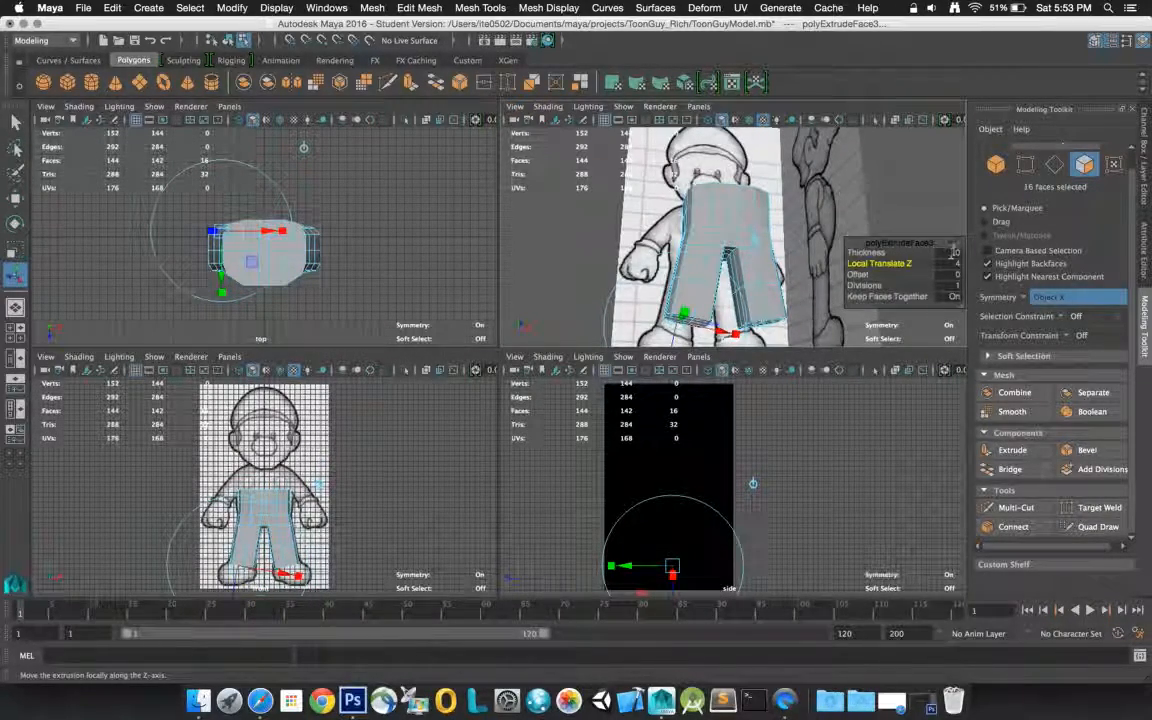
- Set the lower leg extrusion's Local Translate Z to 3.5 and finish the extrusion
left_click(957, 263)
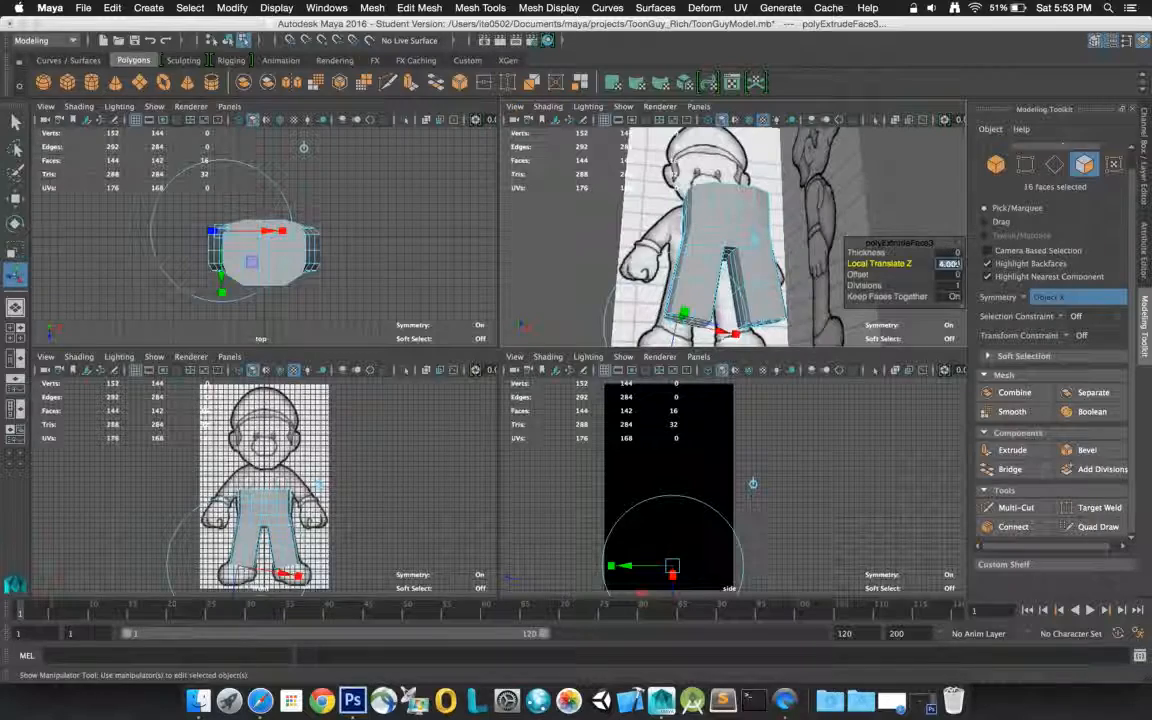
key("Return")
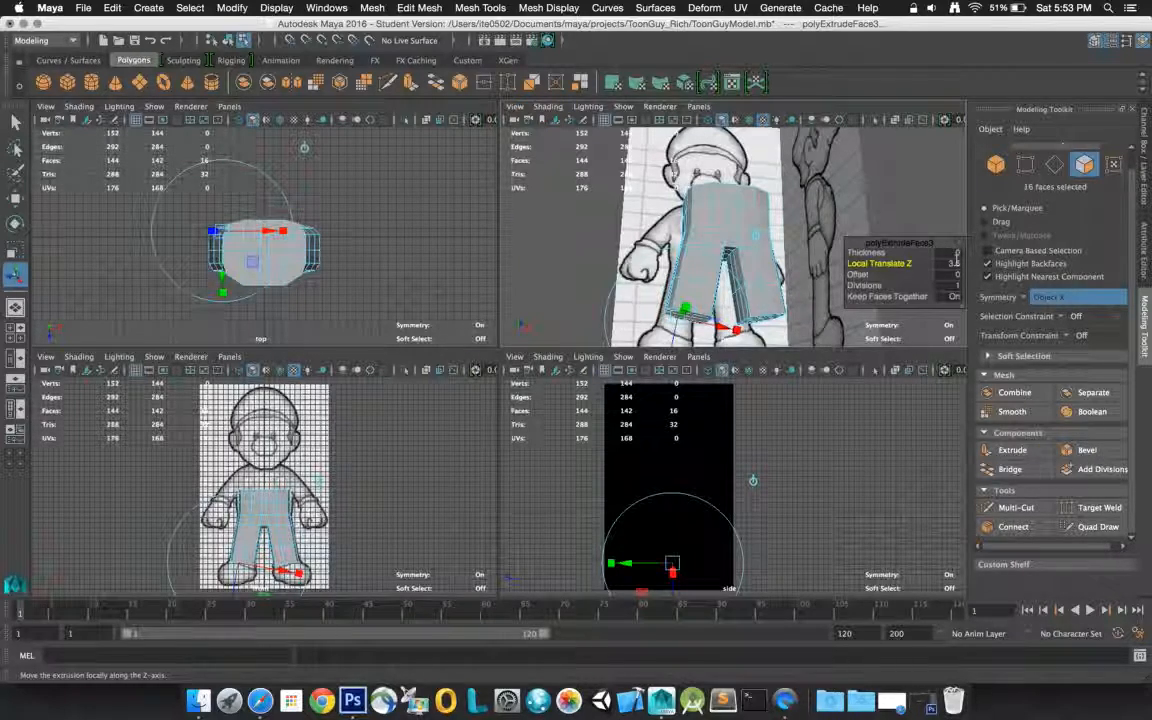
left_click(948, 263)
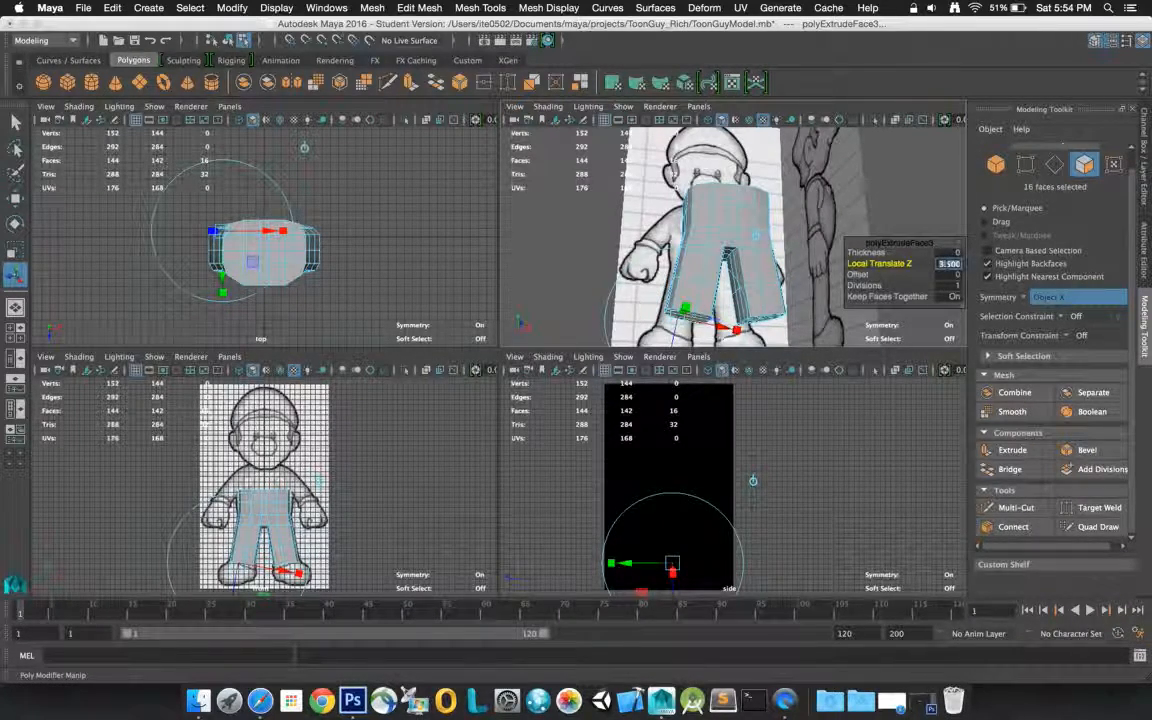
key("Return")
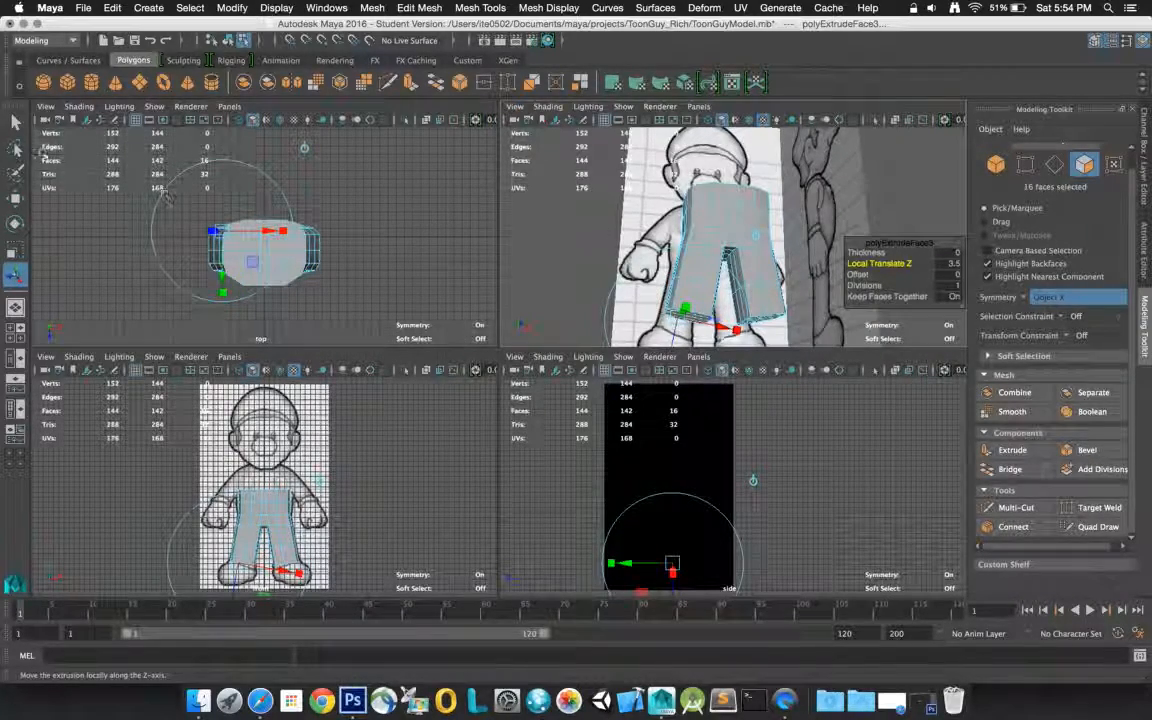
left_click(15, 121)
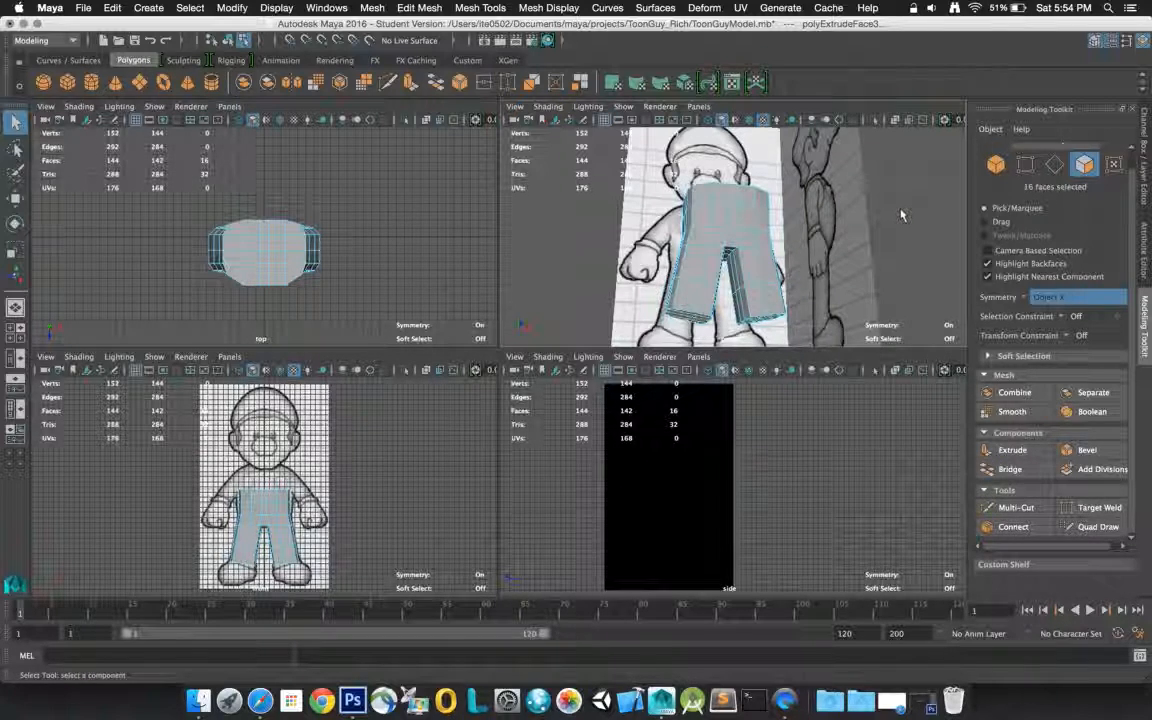
- Enlarge the perspective view and select the sixteen end faces on the undersides of both lengthened legs
key("z")
key("space")
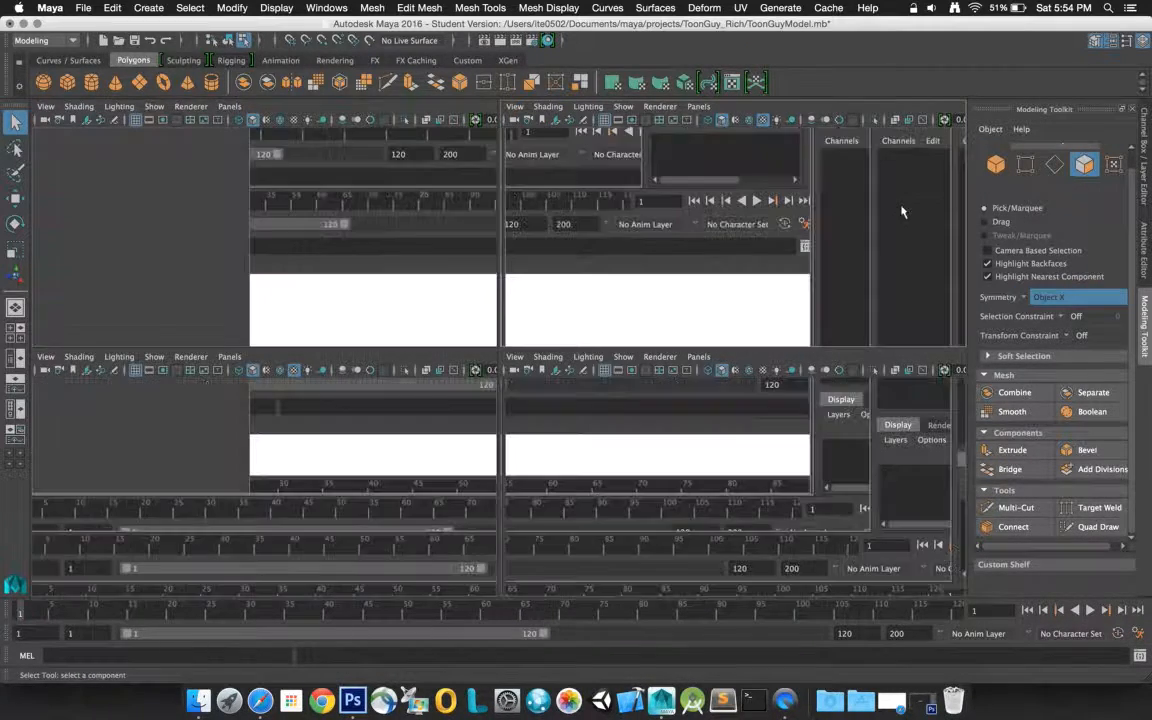
left_click(450, 322)
left_click_drag(450, 322, 476, 309, "alt")
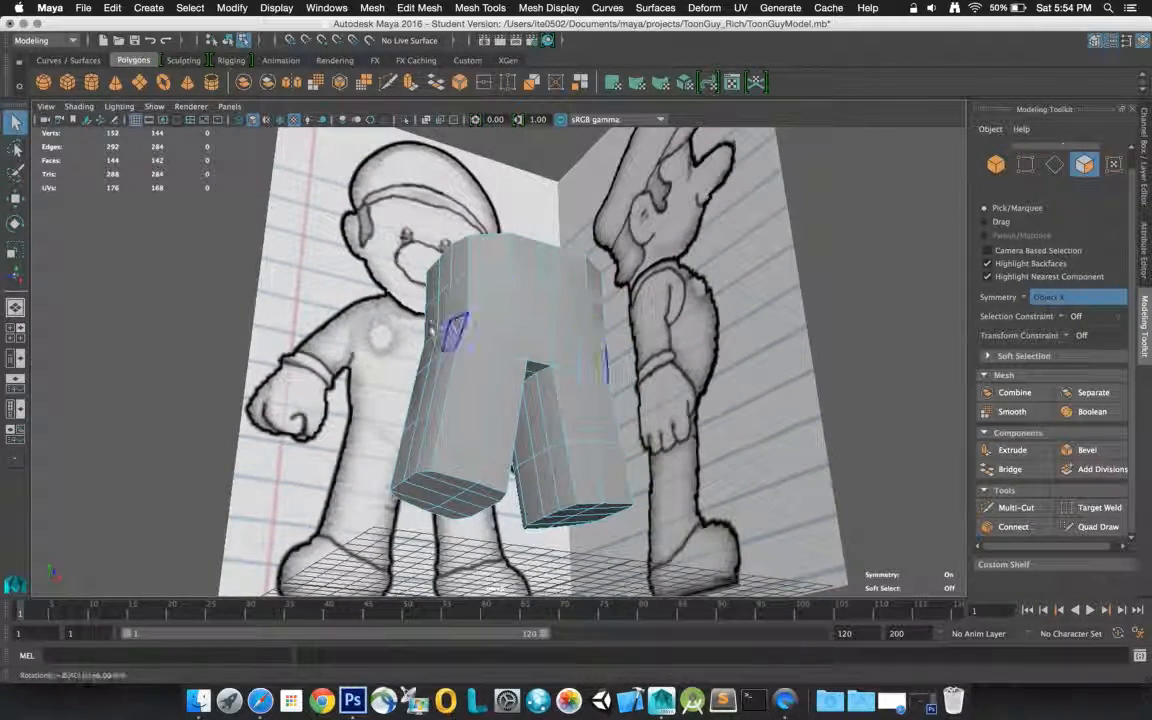
left_click(590, 511)
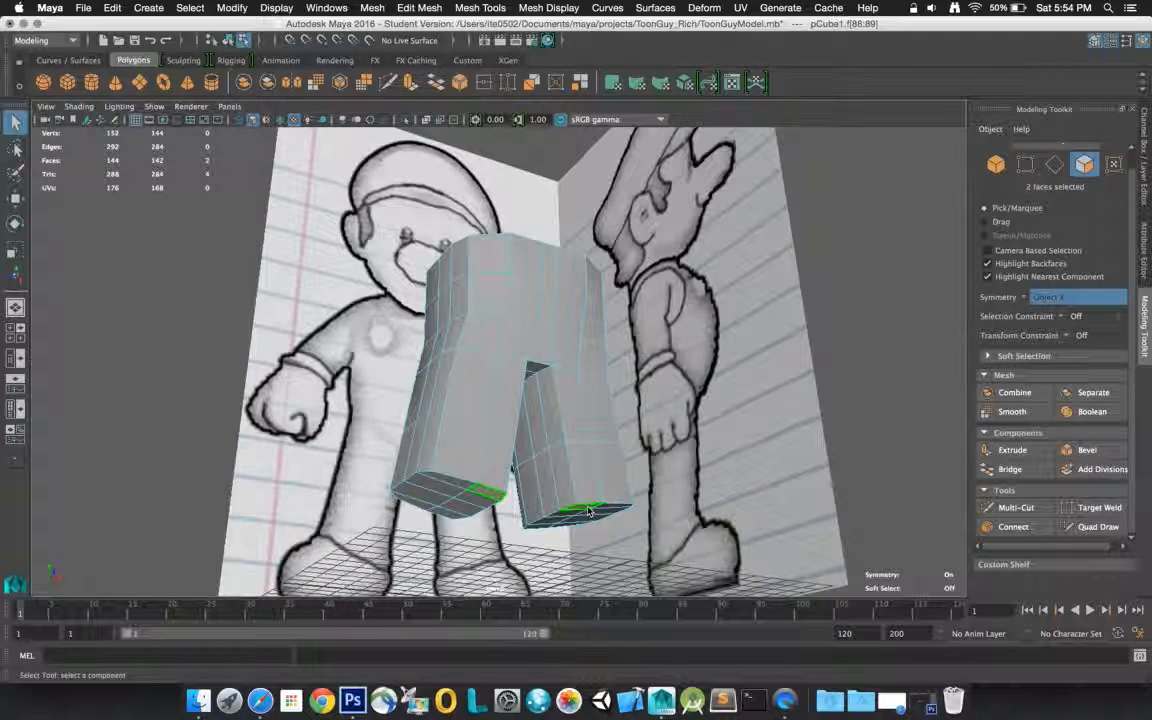
left_click_drag(590, 511, 601, 444, "alt")
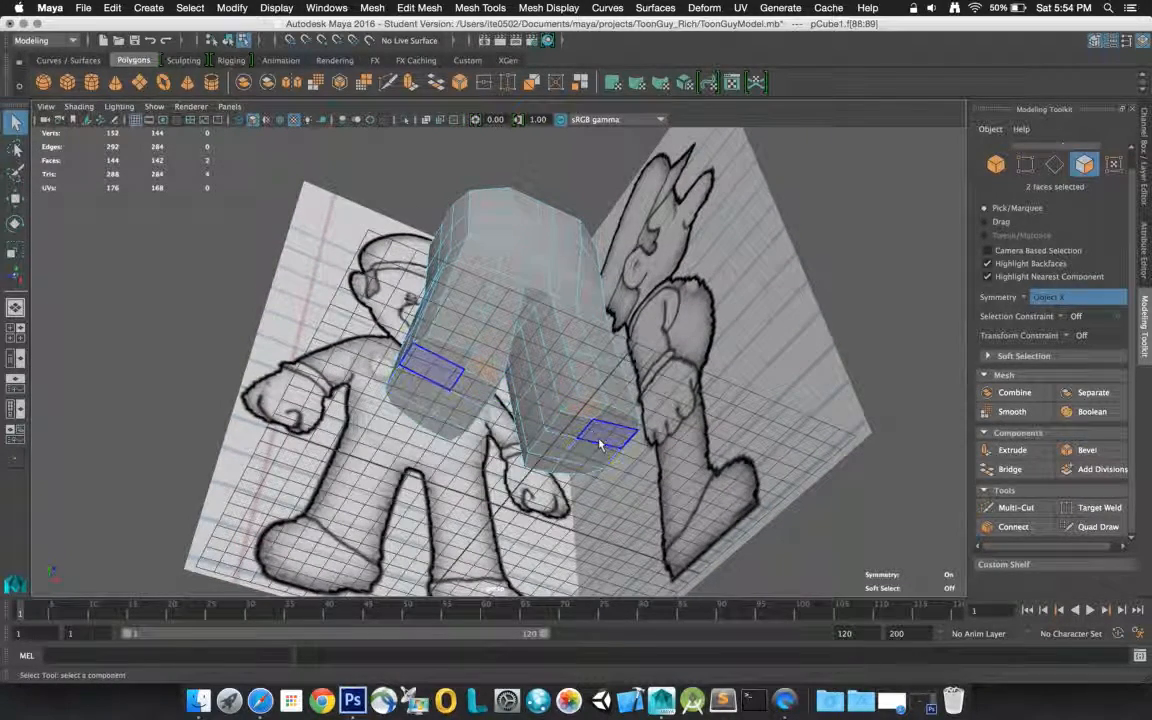
left_click(612, 422, "shift")
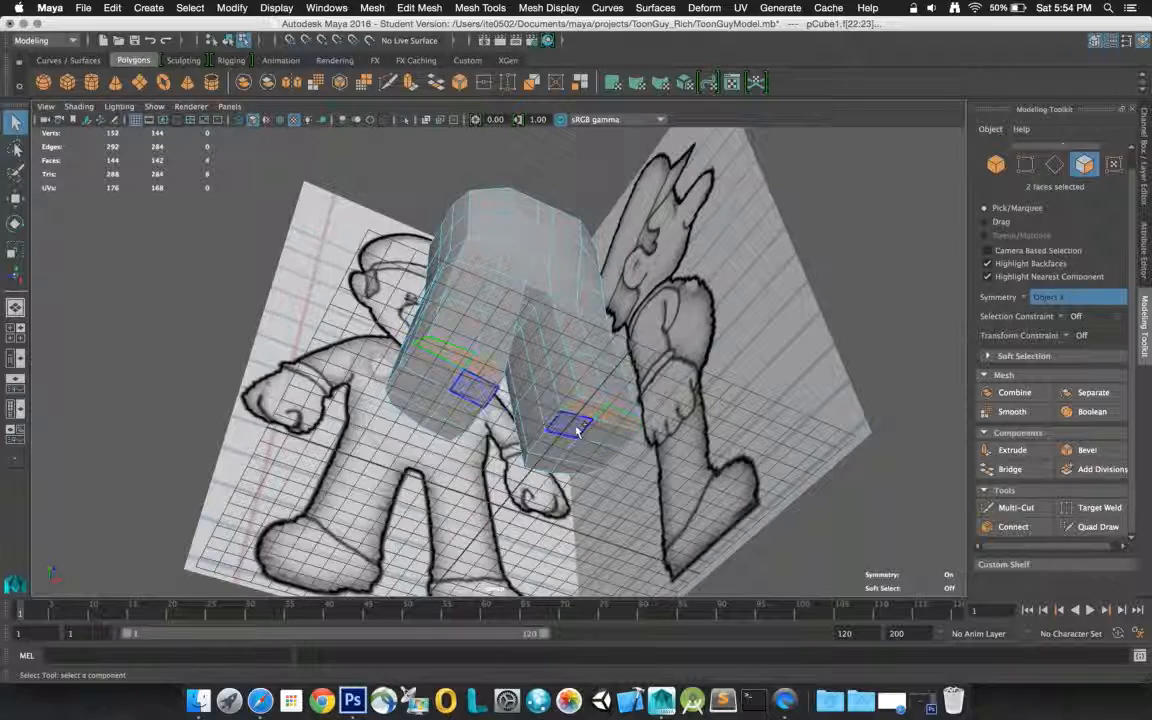
left_click(578, 430, "shift")
left_click(600, 438, "shift")
left_click(567, 447, "shift")
left_click(583, 452, "shift")
left_click(570, 468, "shift")
left_click(563, 457, "shift")
left_click_drag(575, 437, 554, 416, "alt")
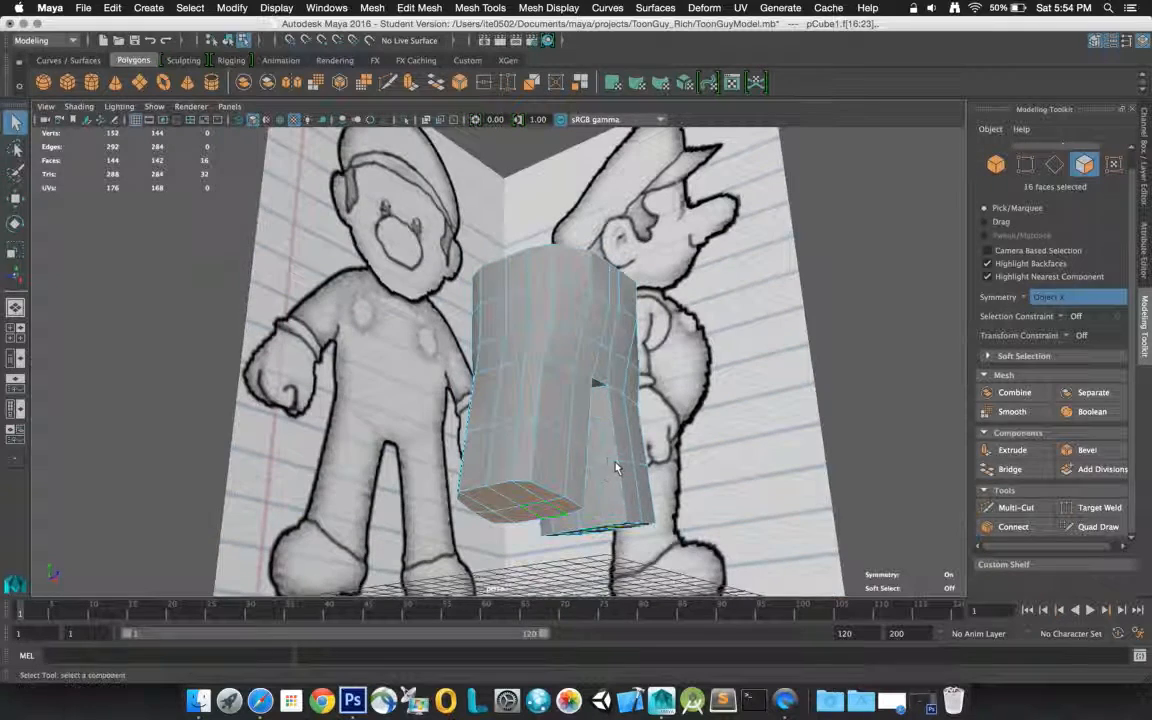
- Move the selected leg end faces slightly backward along Z
left_click(16, 197)
left_click_drag(662, 521, 657, 521)
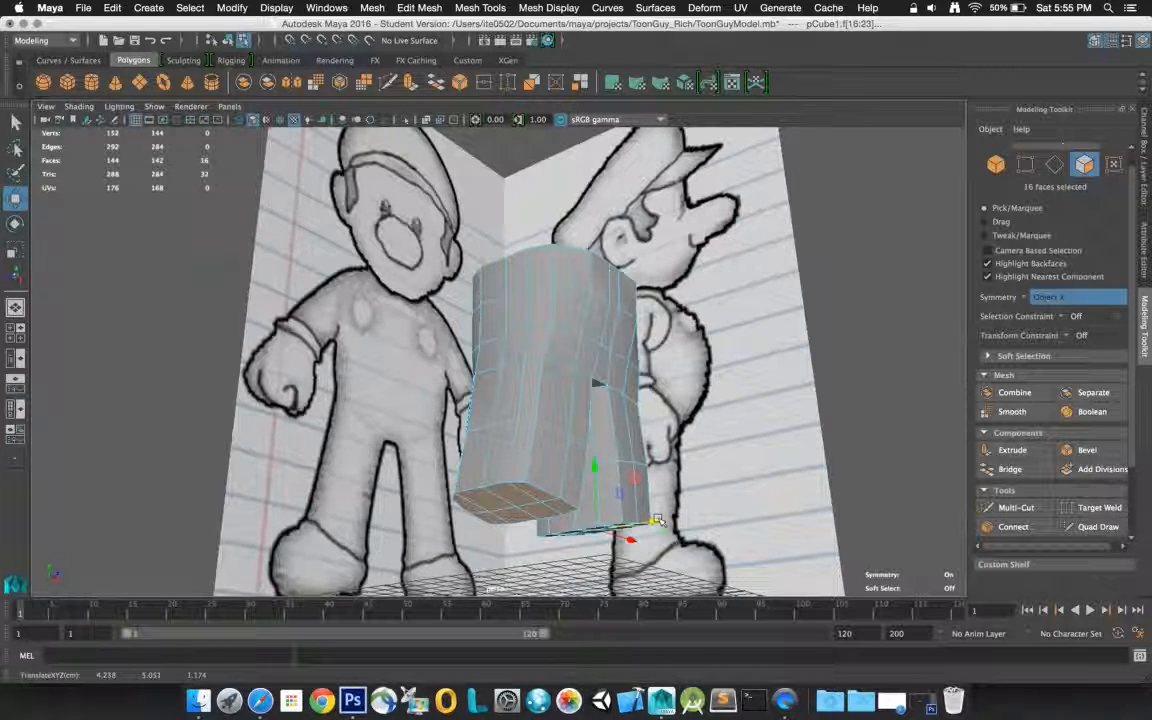
key("z")
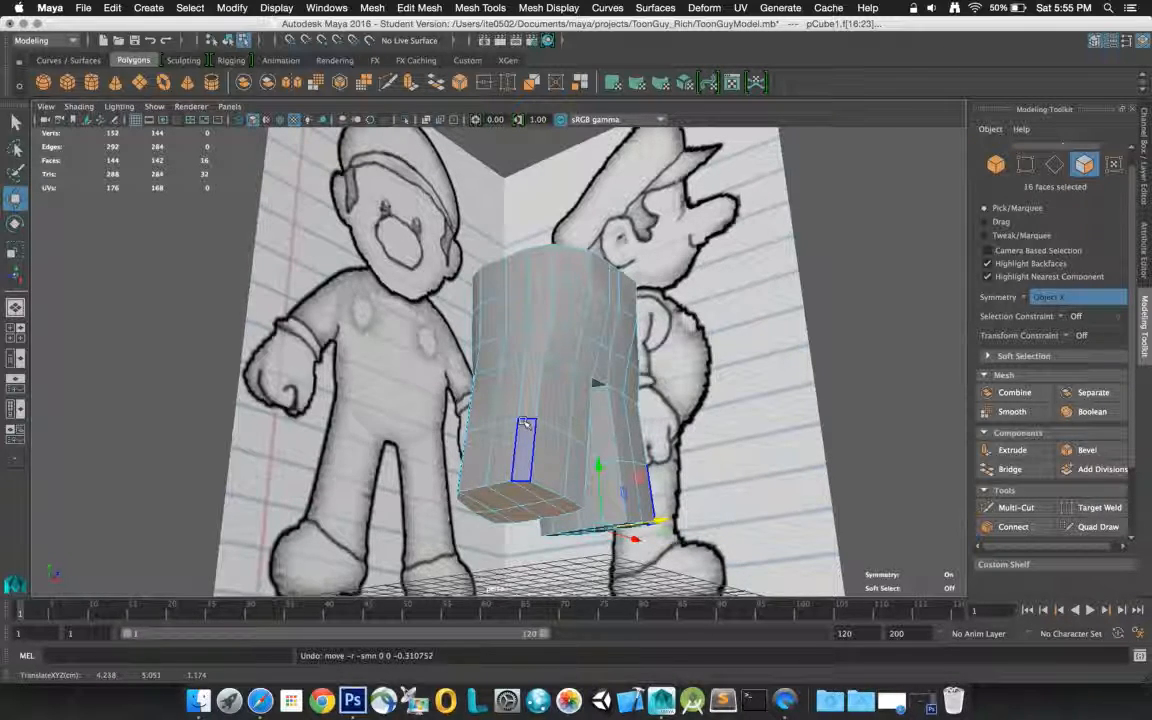
left_click_drag(650, 521, 650, 521)
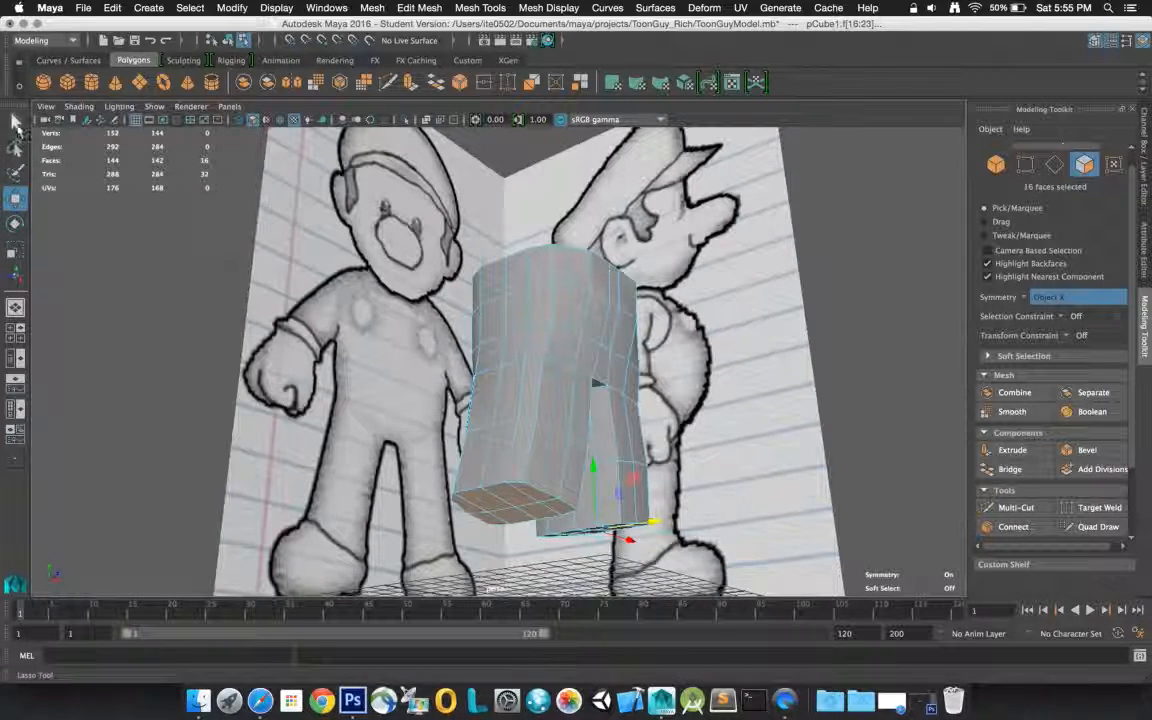
left_click(15, 121)
- Select the edge loops around both legs at knee height and shift them slightly along Z
right_click(646, 384)
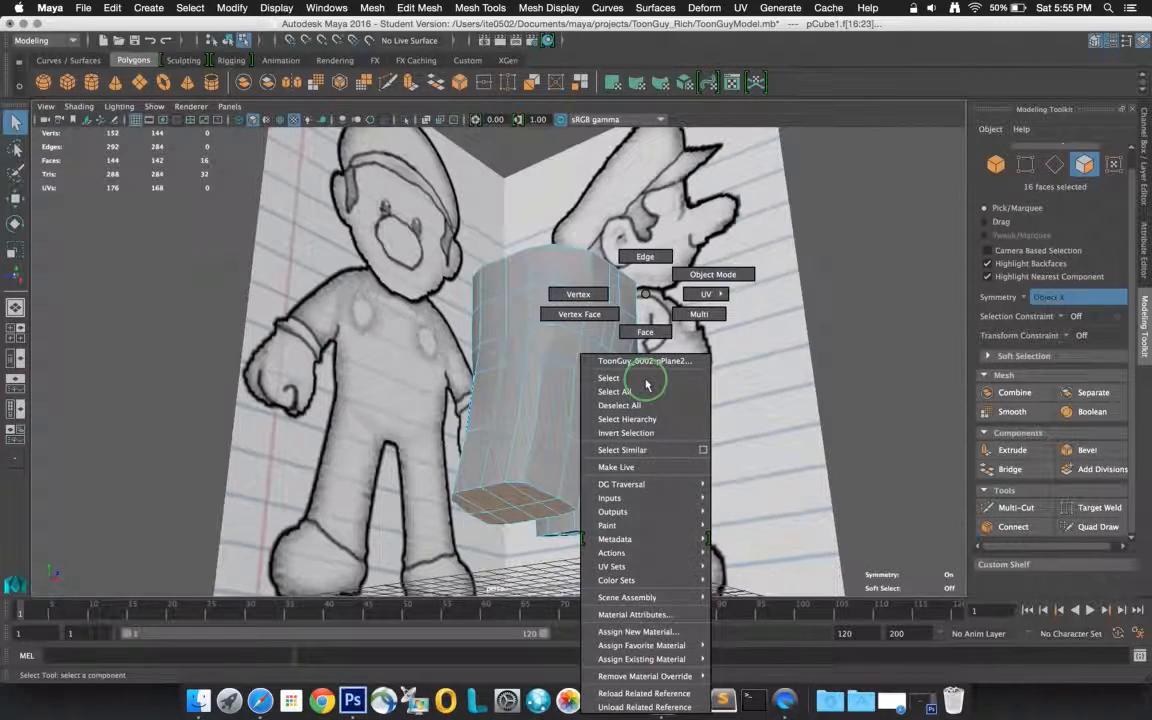
left_click(712, 274)
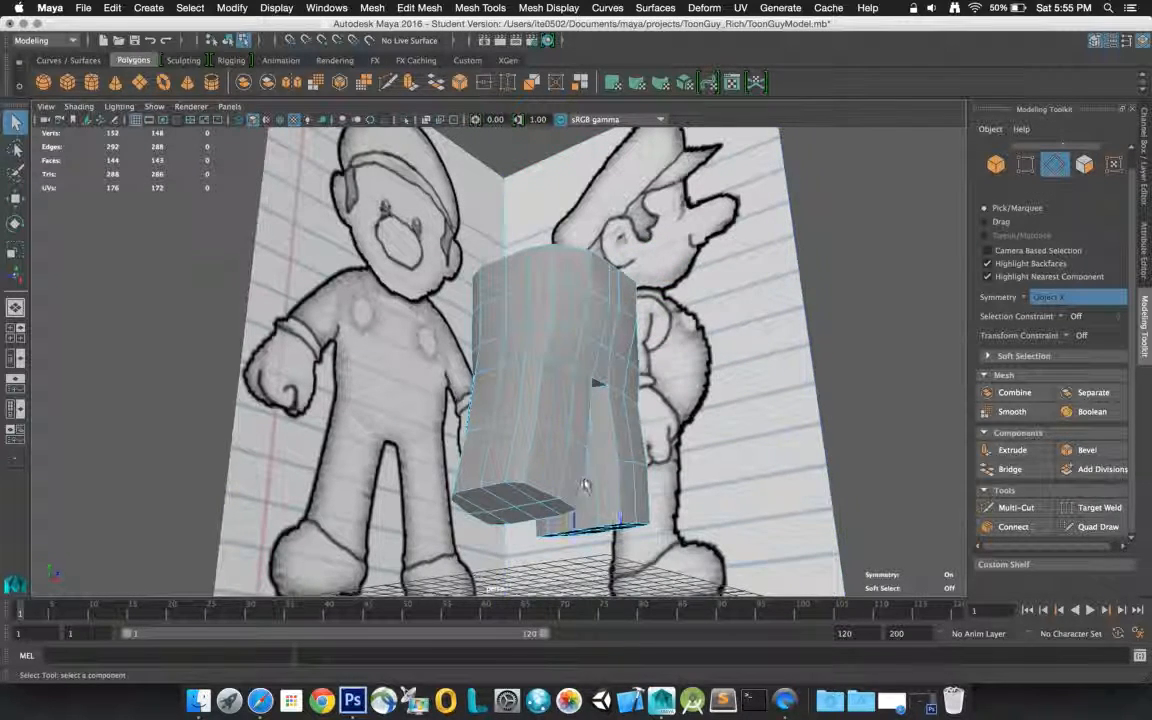
double_click(612, 470)
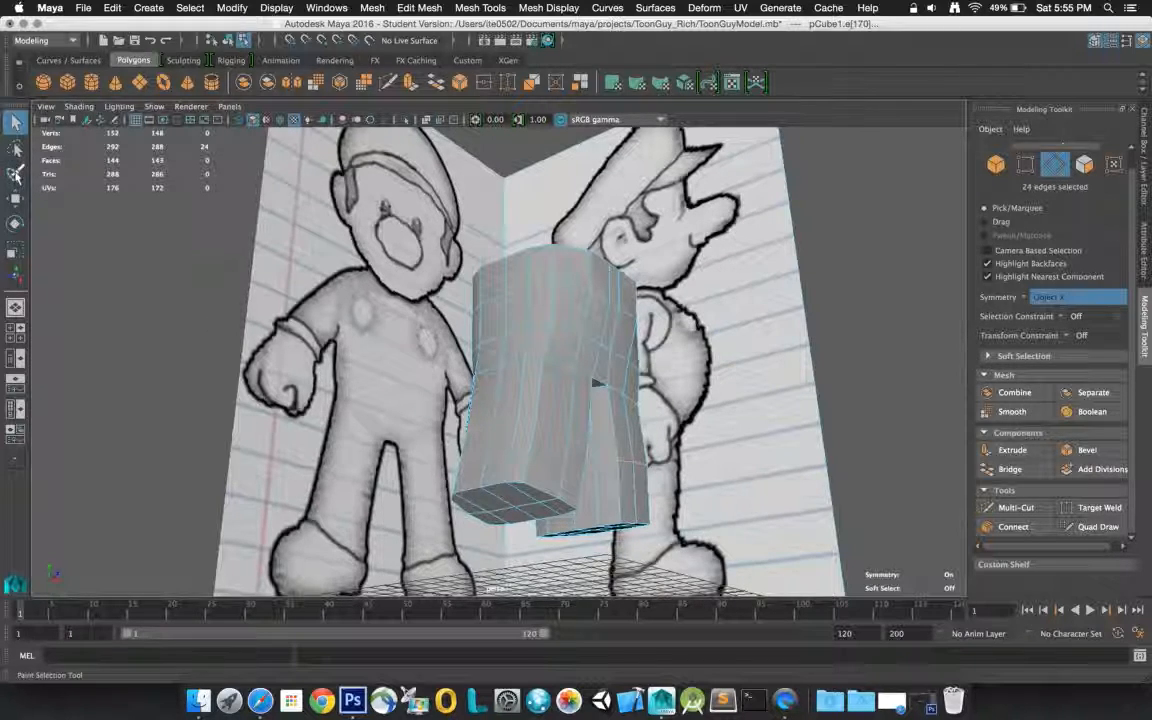
left_click(15, 197)
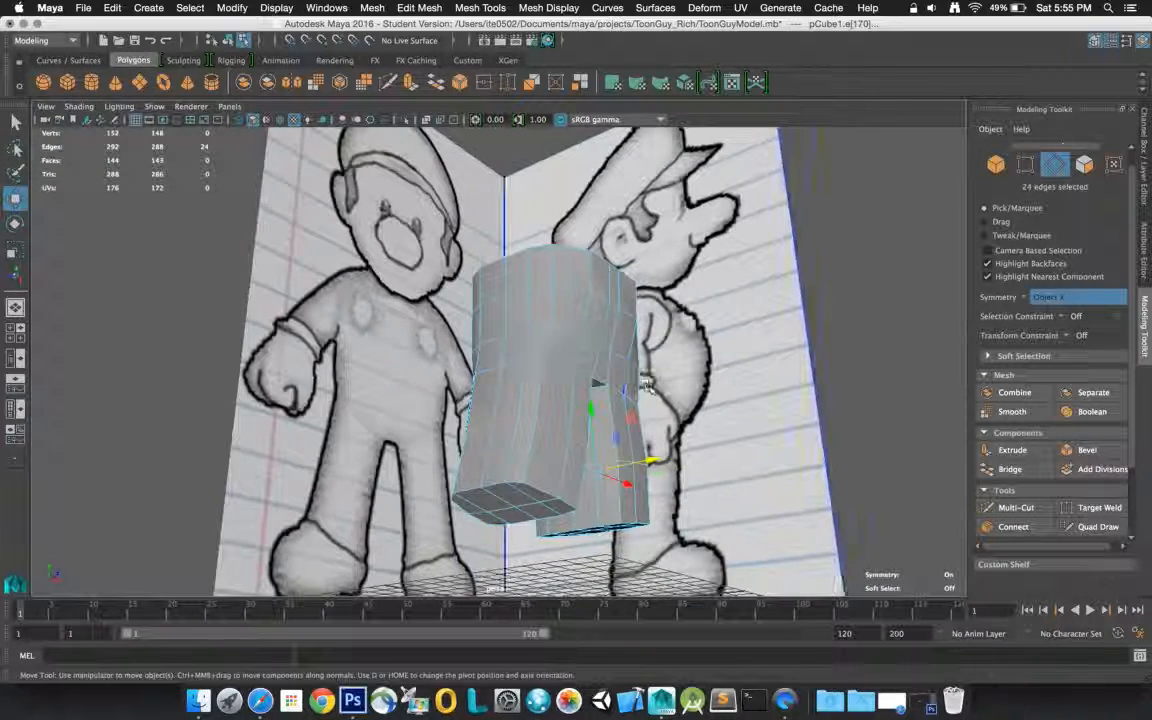
left_click_drag(649, 467, 500, 449)
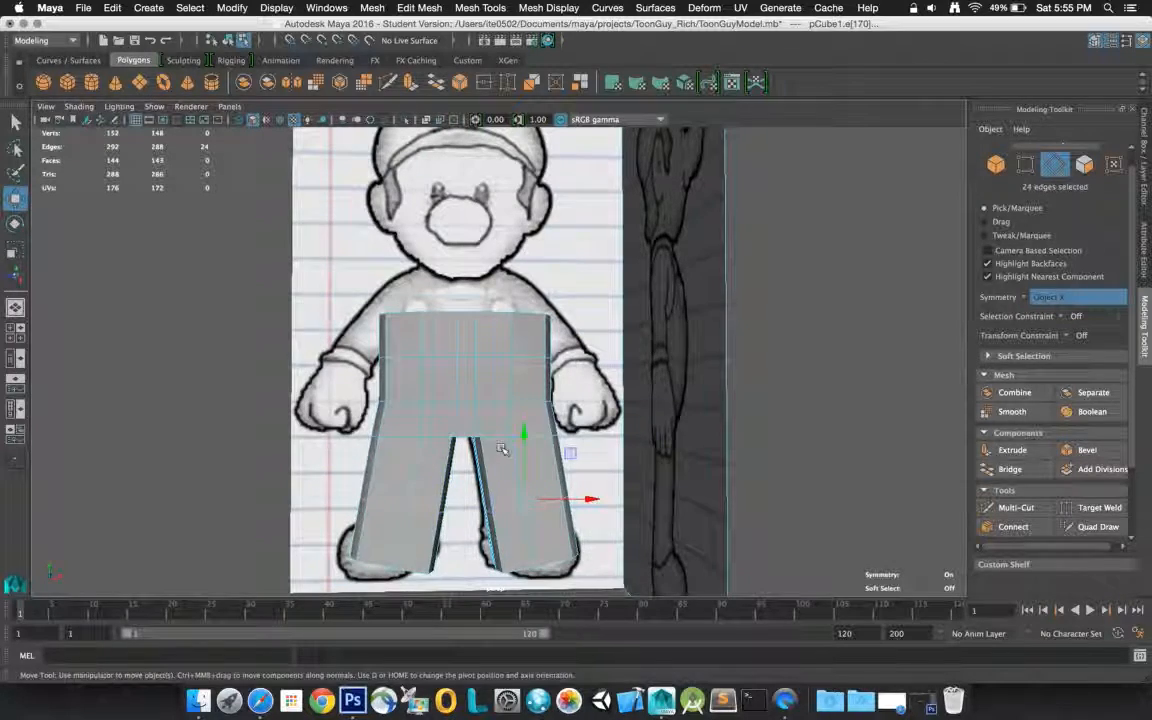
- Clear the edge selection and save the scene as a new incremented version, accepting the student version notice
key("space")
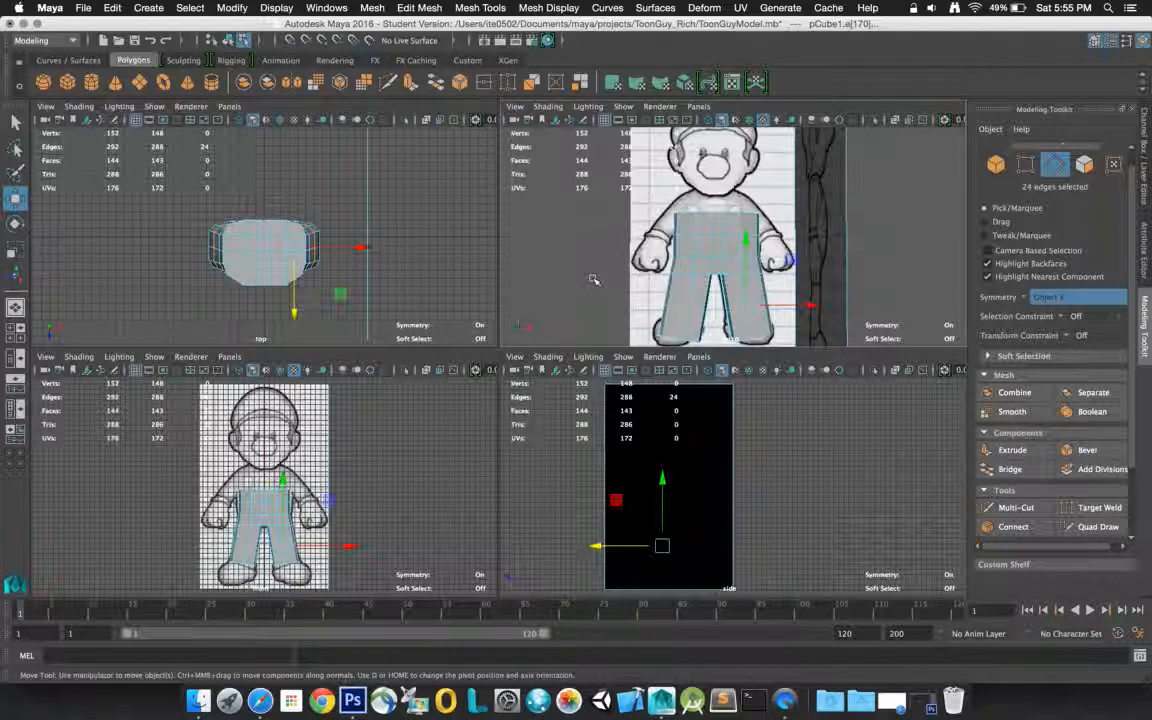
key("space")
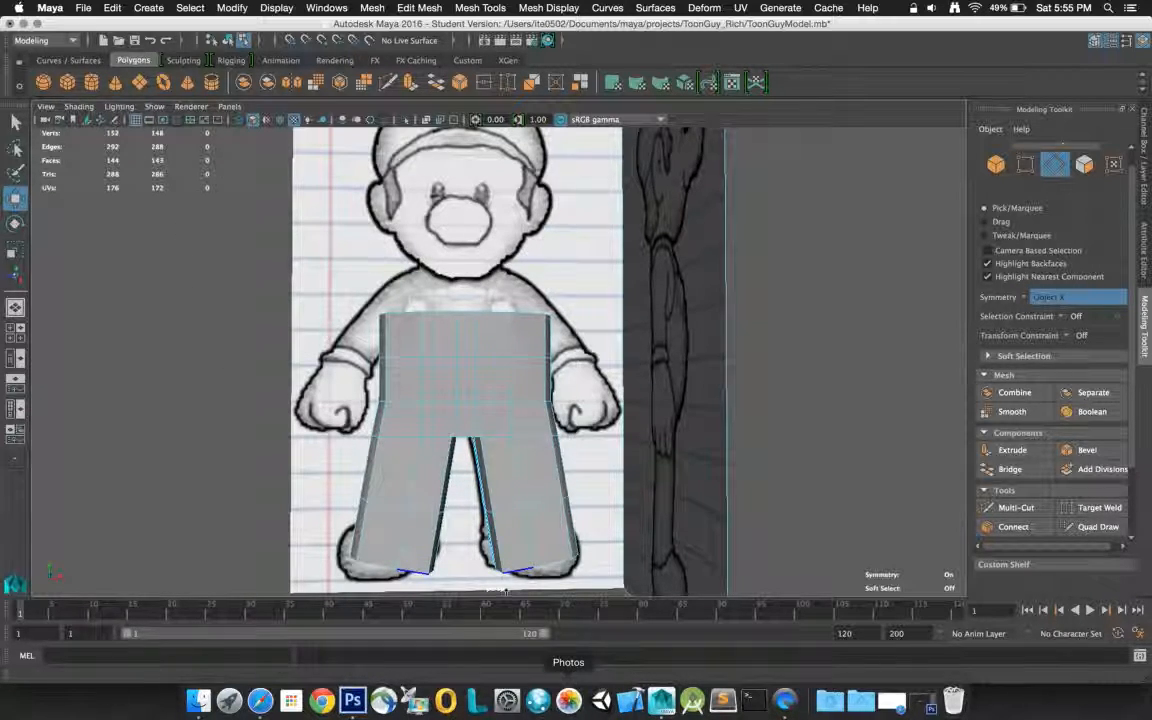
left_click(113, 9)
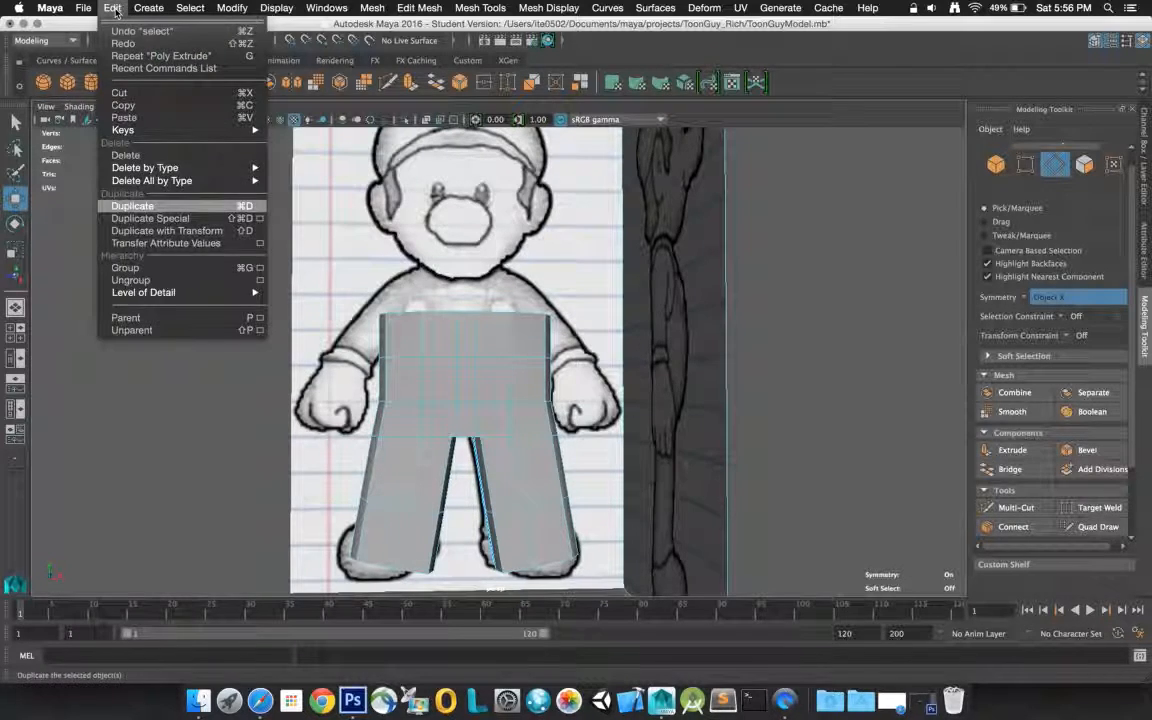
mouse_move(83, 8)
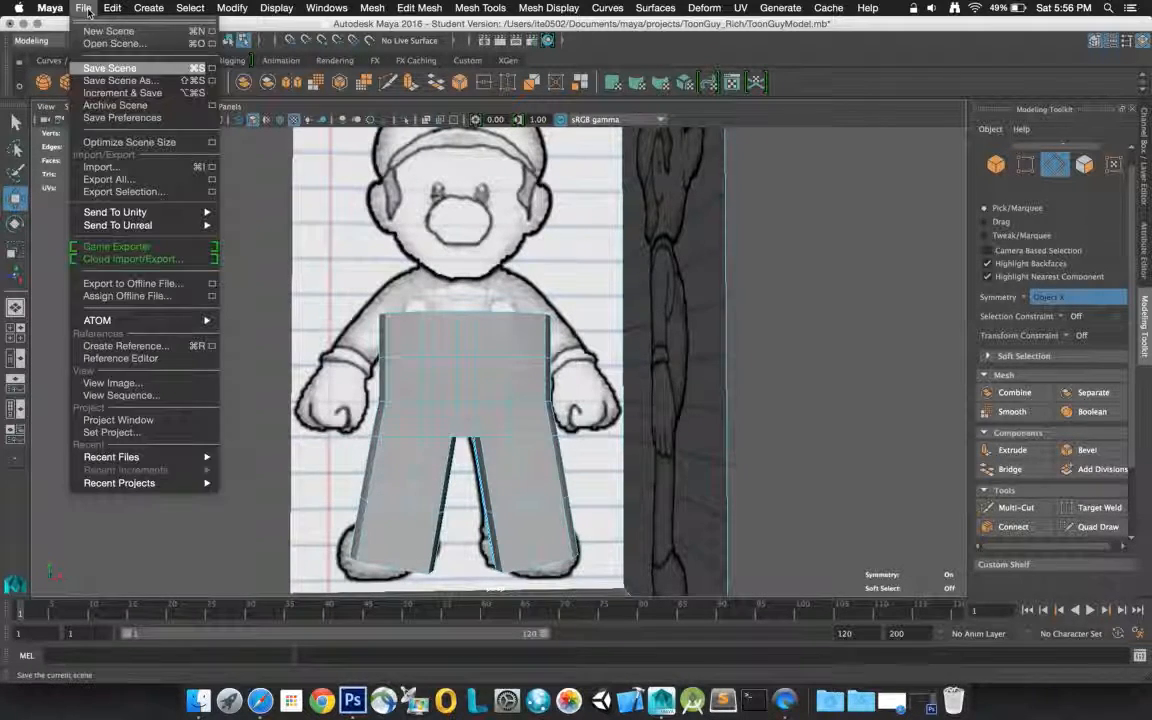
left_click(157, 93)
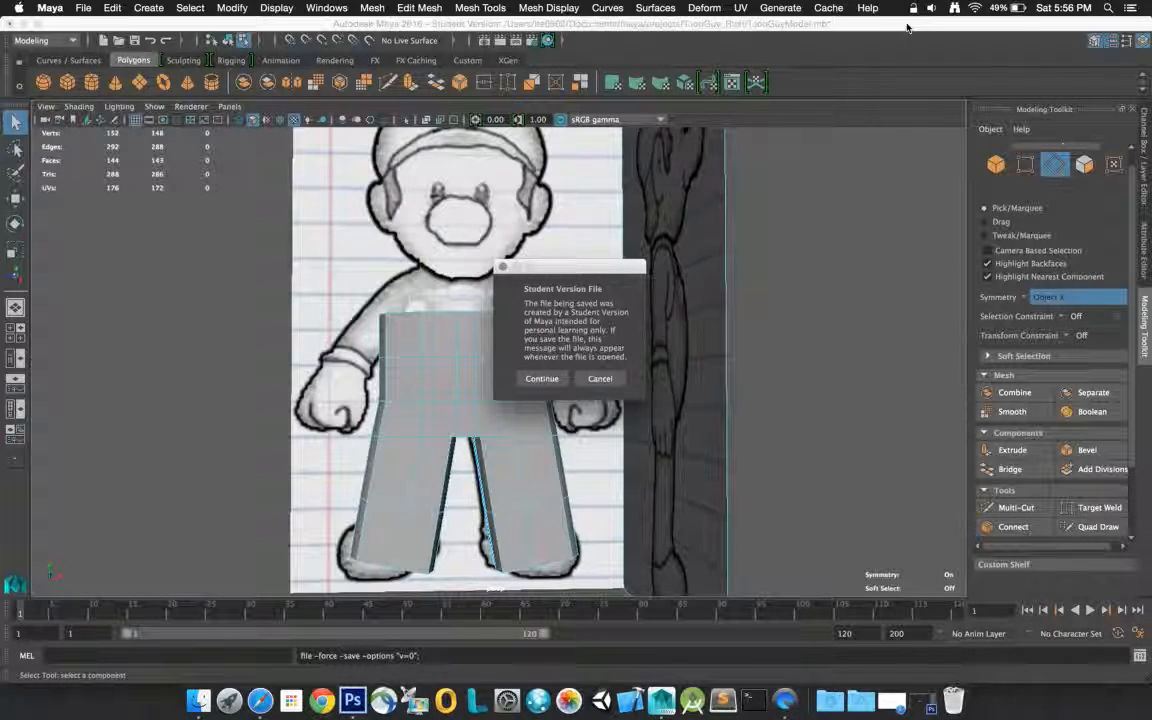
left_click(541, 380)
key("w")
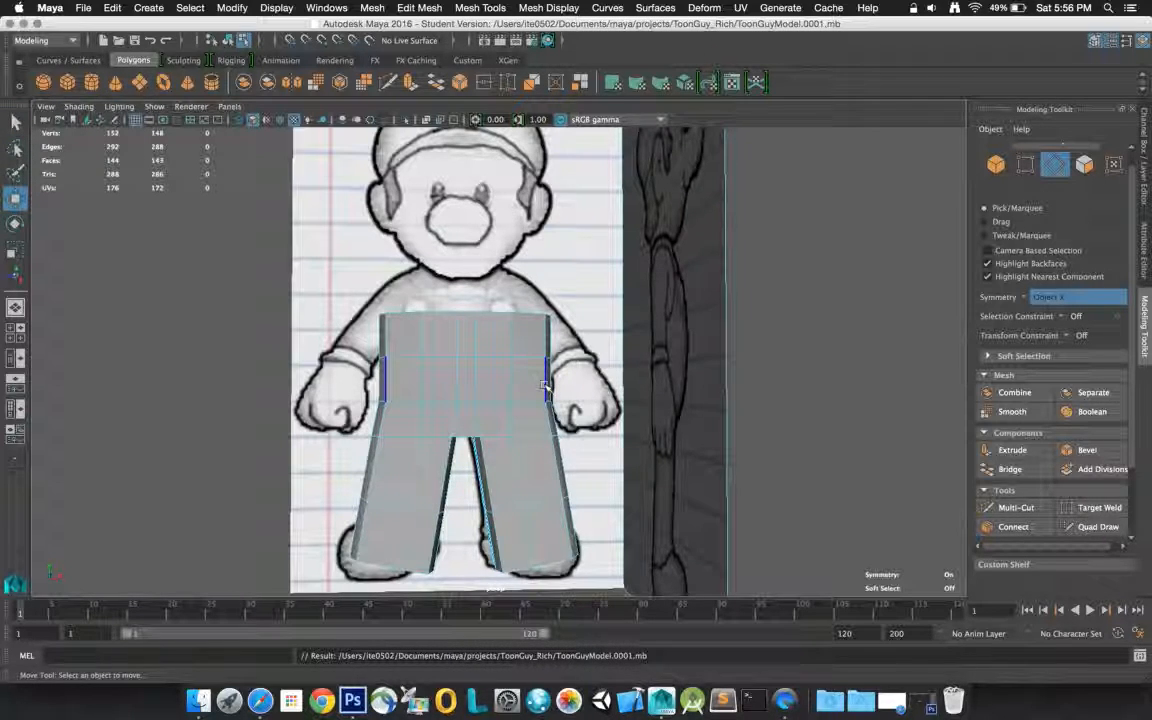
left_click(785, 700)
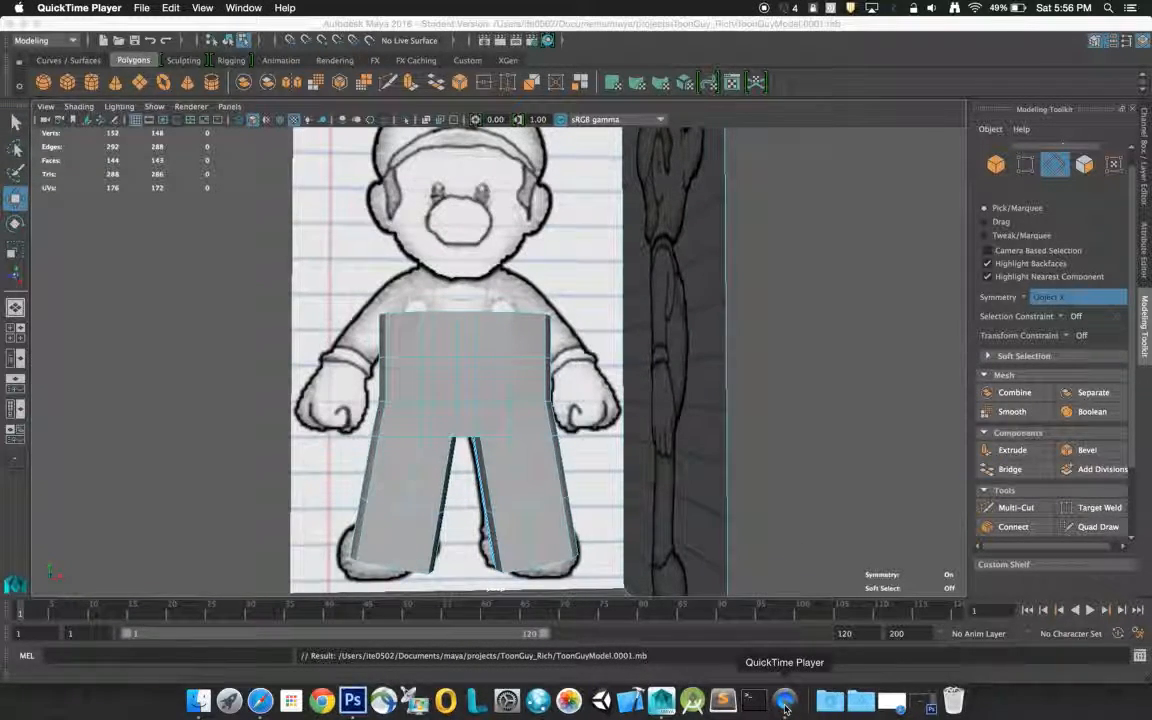